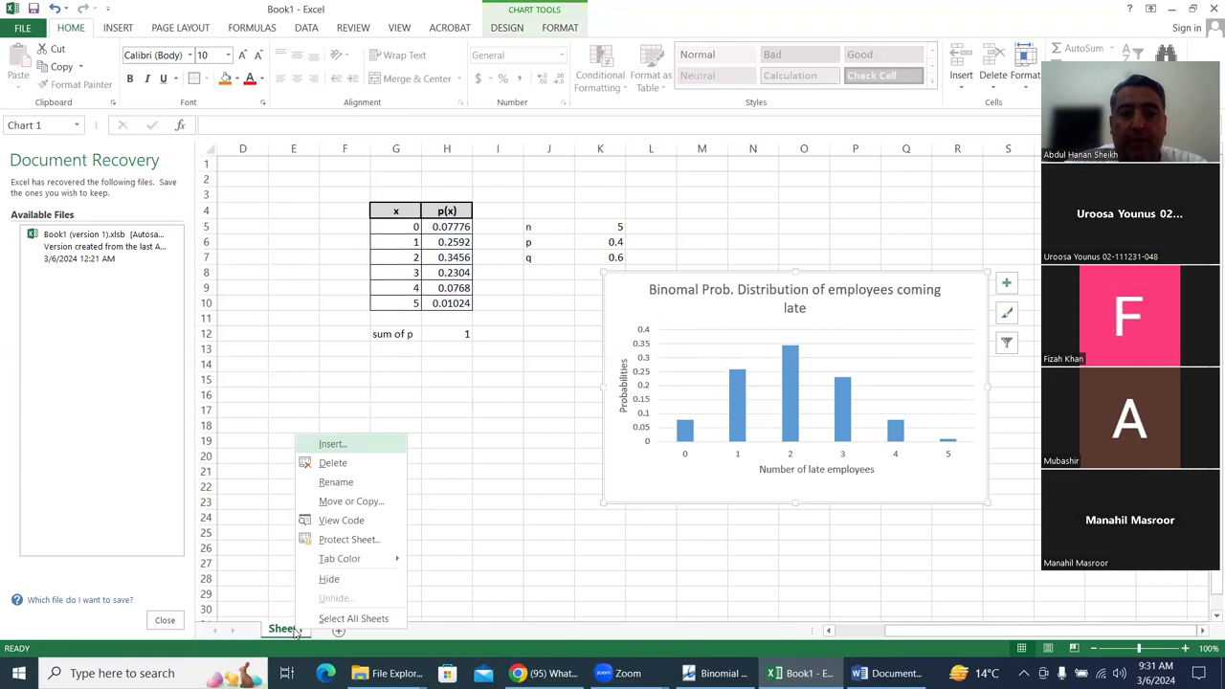
# Create a copy of Sheet1 in the same workbook, placed at the end
pyautogui.click(362, 504)
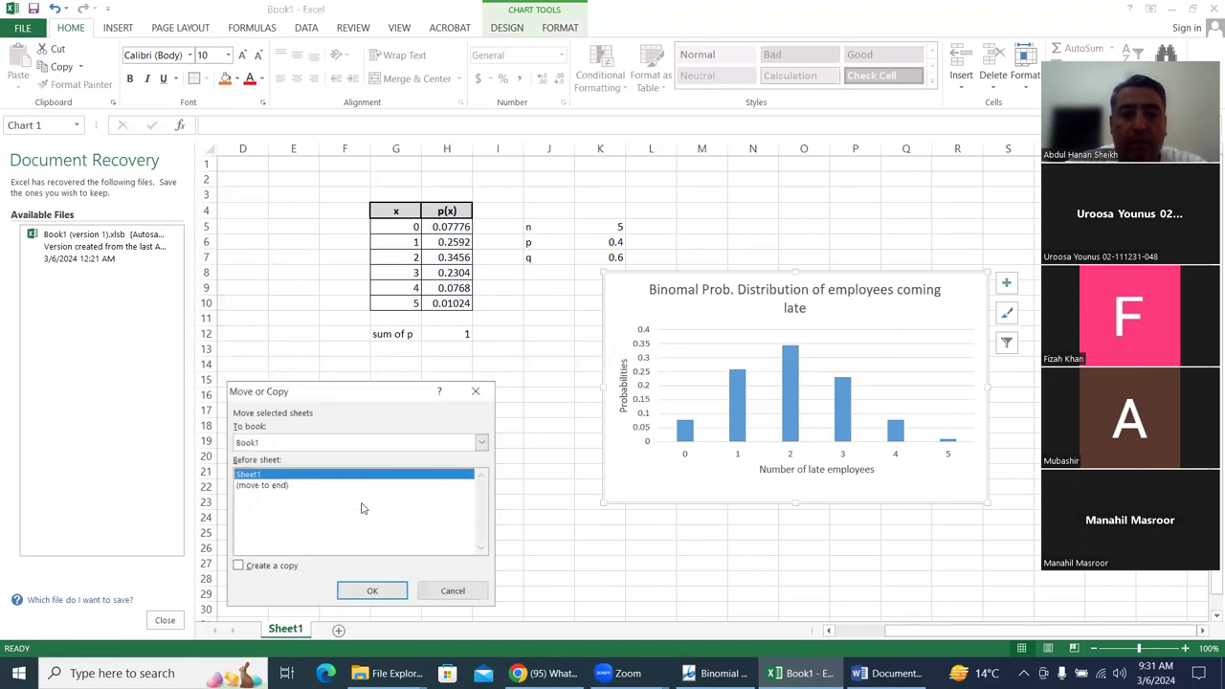
pyautogui.click(278, 489)
pyautogui.click(283, 572)
pyautogui.click(370, 590)
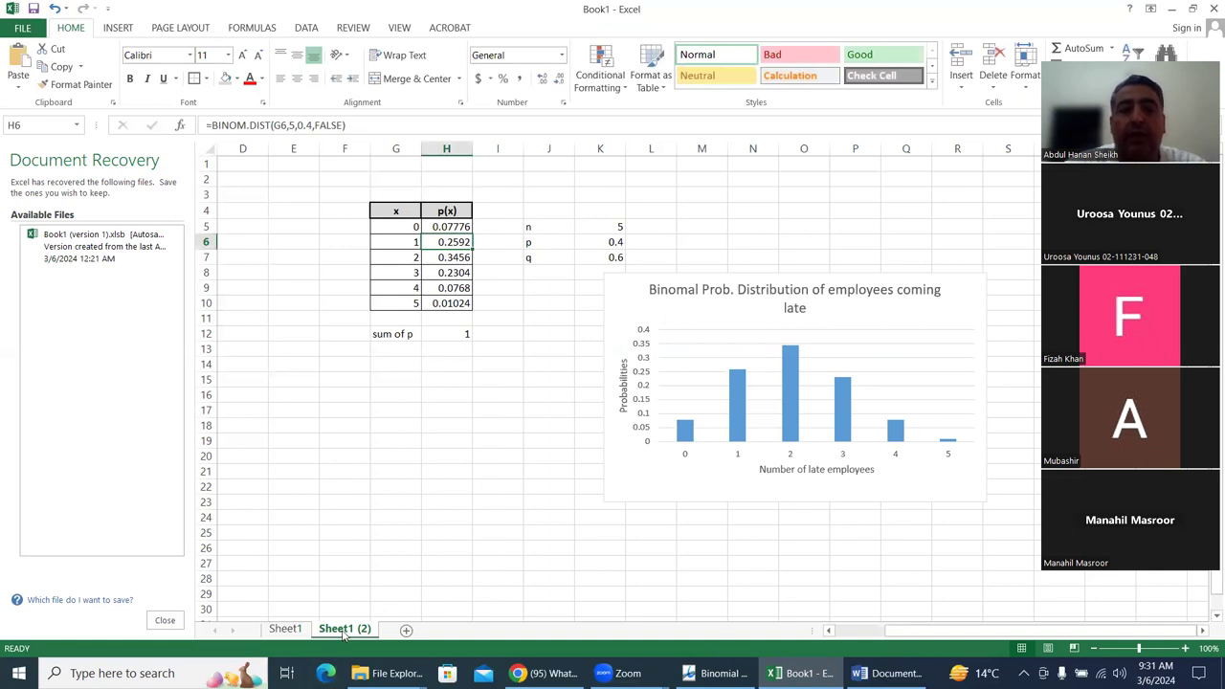
# Rename the copied sheet as Bin Prob Dist Shapes
pyautogui.rightClick(343, 632)
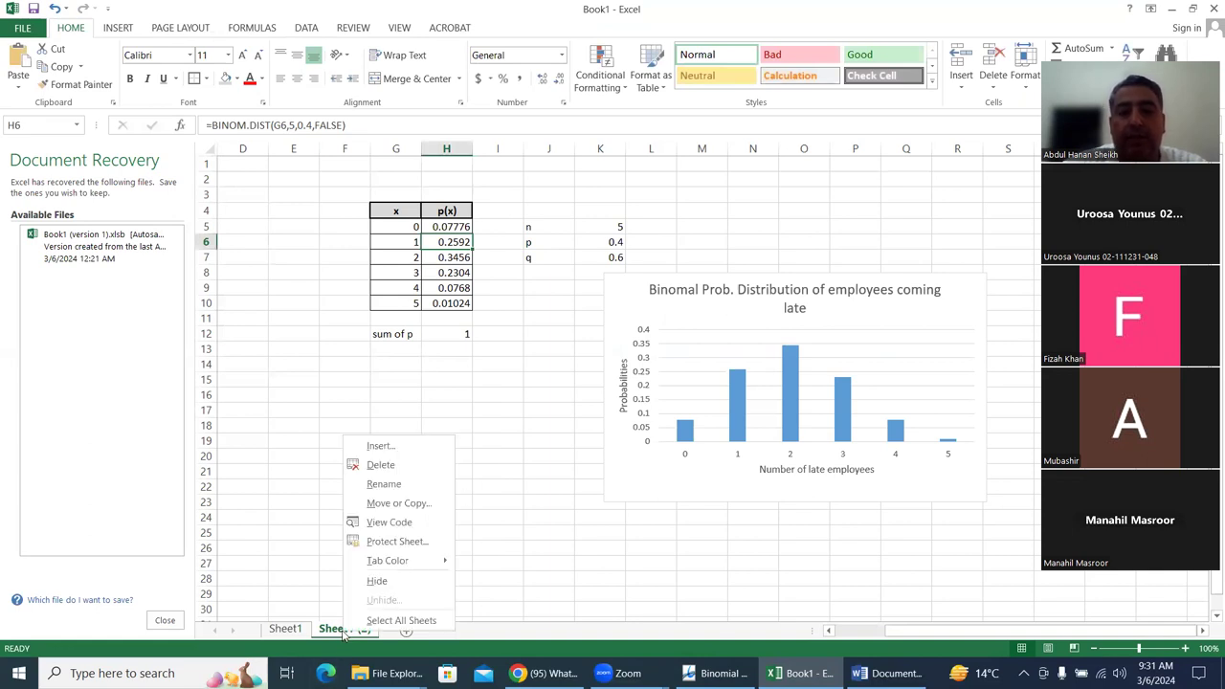
pyautogui.click(401, 483)
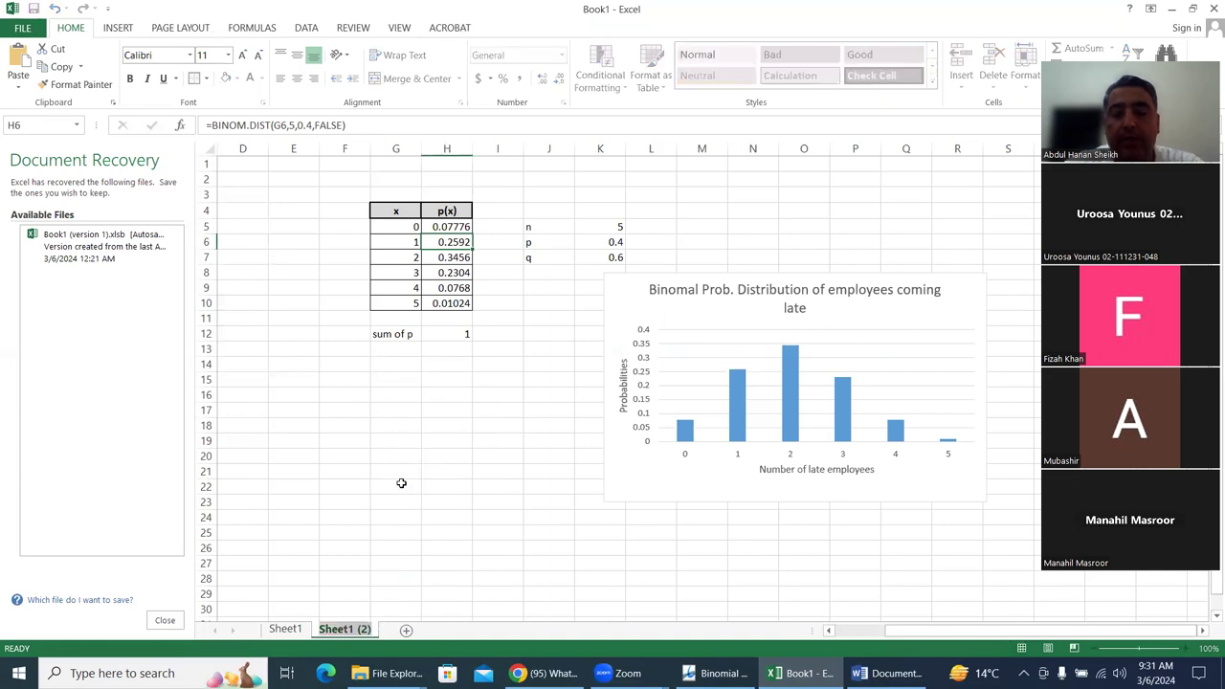
pyautogui.write('Prob')
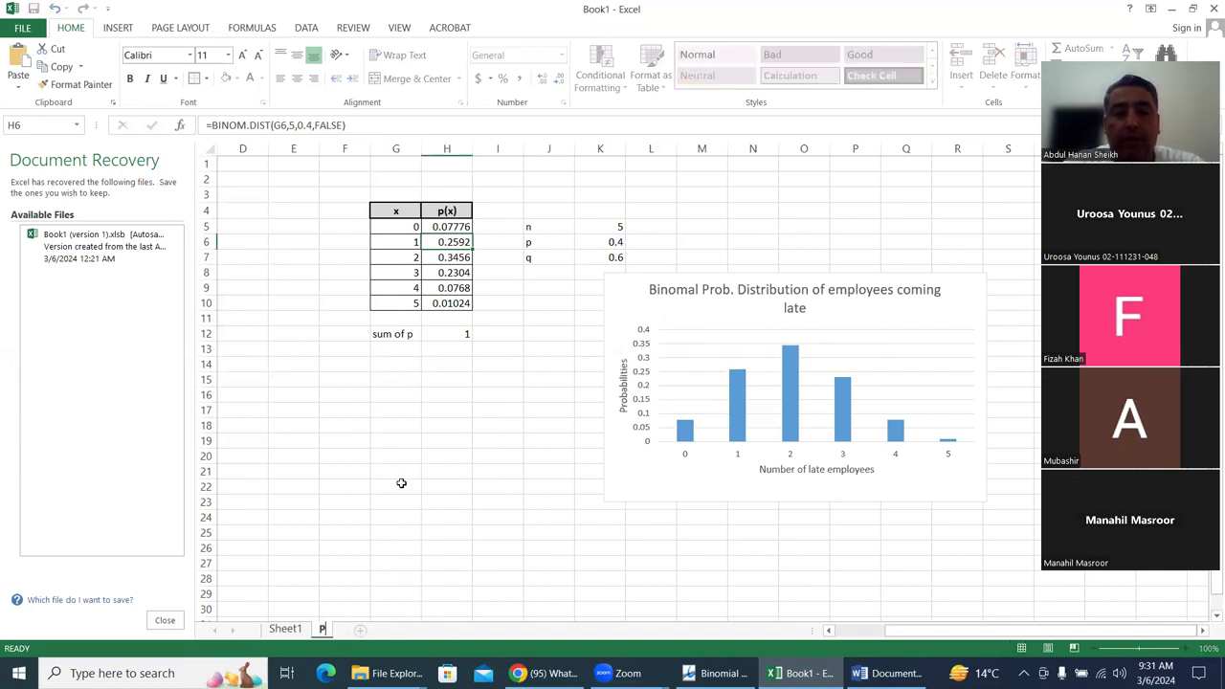
pyautogui.press('BackSpace')
pyautogui.press('BackSpace')
pyautogui.press('BackSpace')
pyautogui.press('BackSpace')
pyautogui.write('BP')
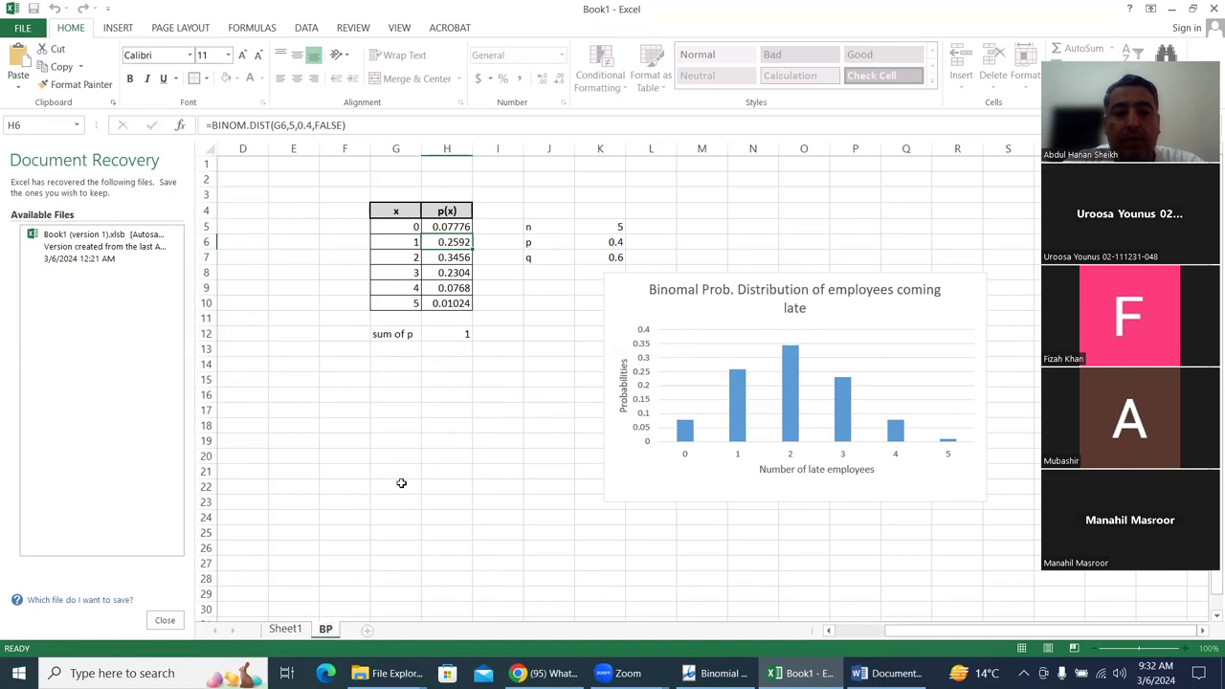
pyautogui.press('BackSpace')
pyautogui.write('in PRob')
pyautogui.press('BackSpace')
pyautogui.press('BackSpace')
pyautogui.press('BackSpace')
pyautogui.write('rob Dist Shapes')
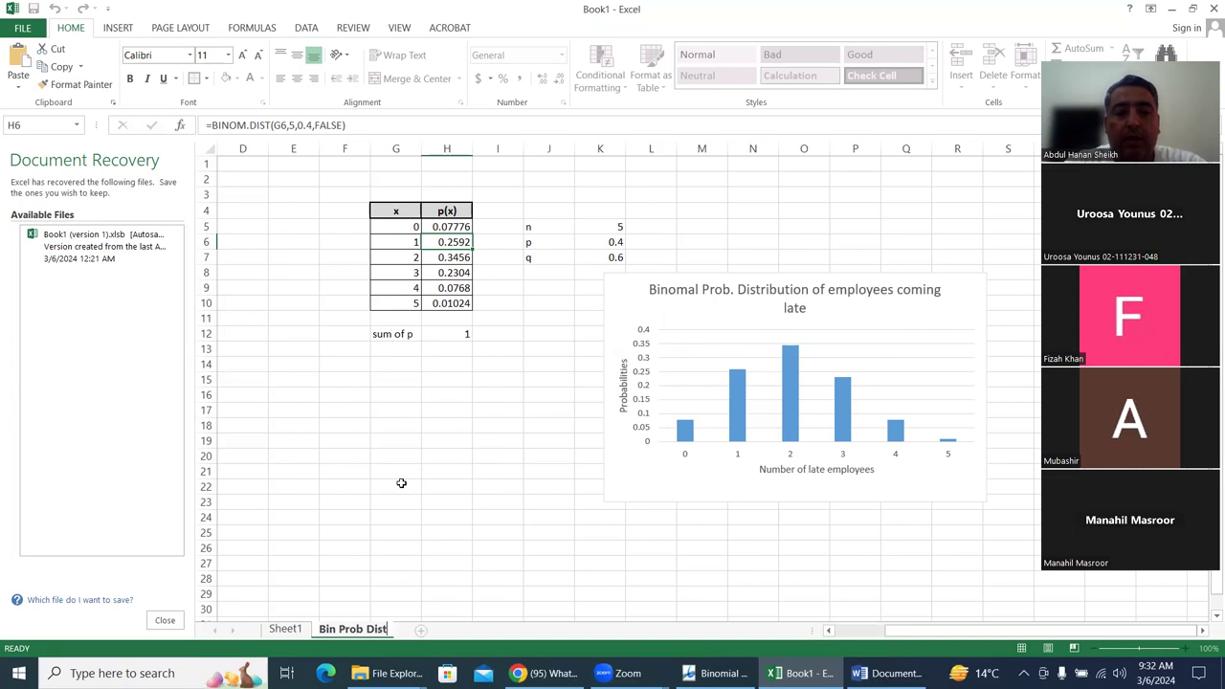
pyautogui.press('Return')
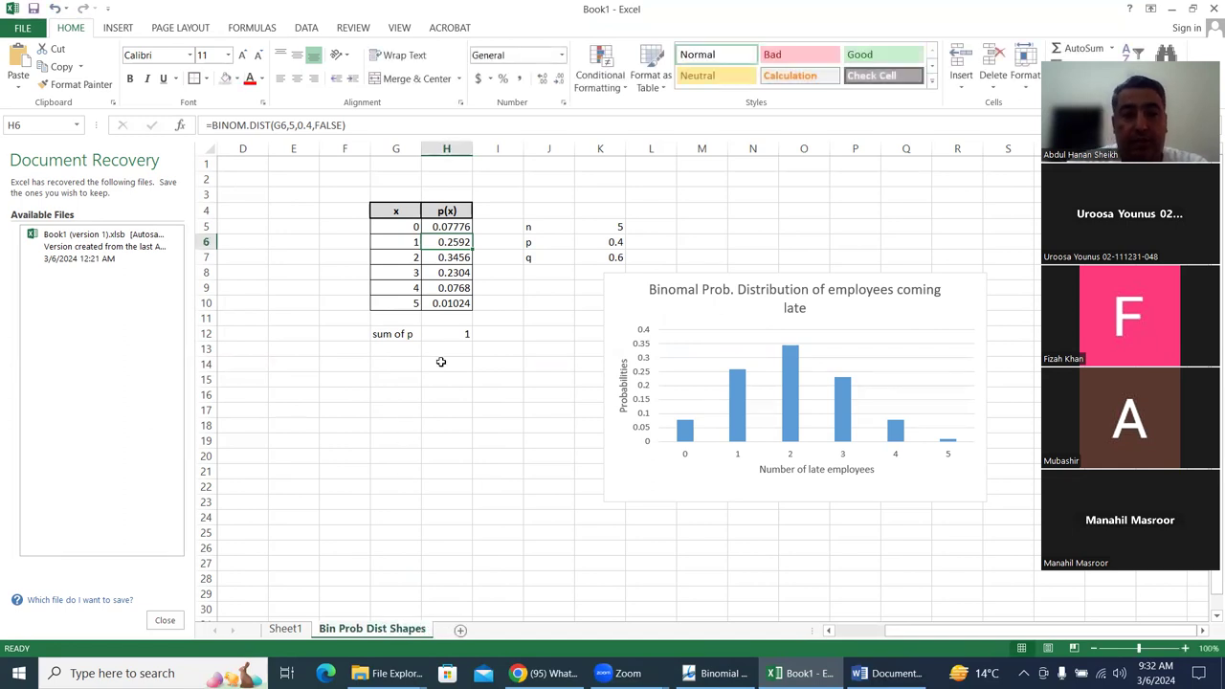
# Set the number of trials n in K5 to 12
pyautogui.click(597, 228)
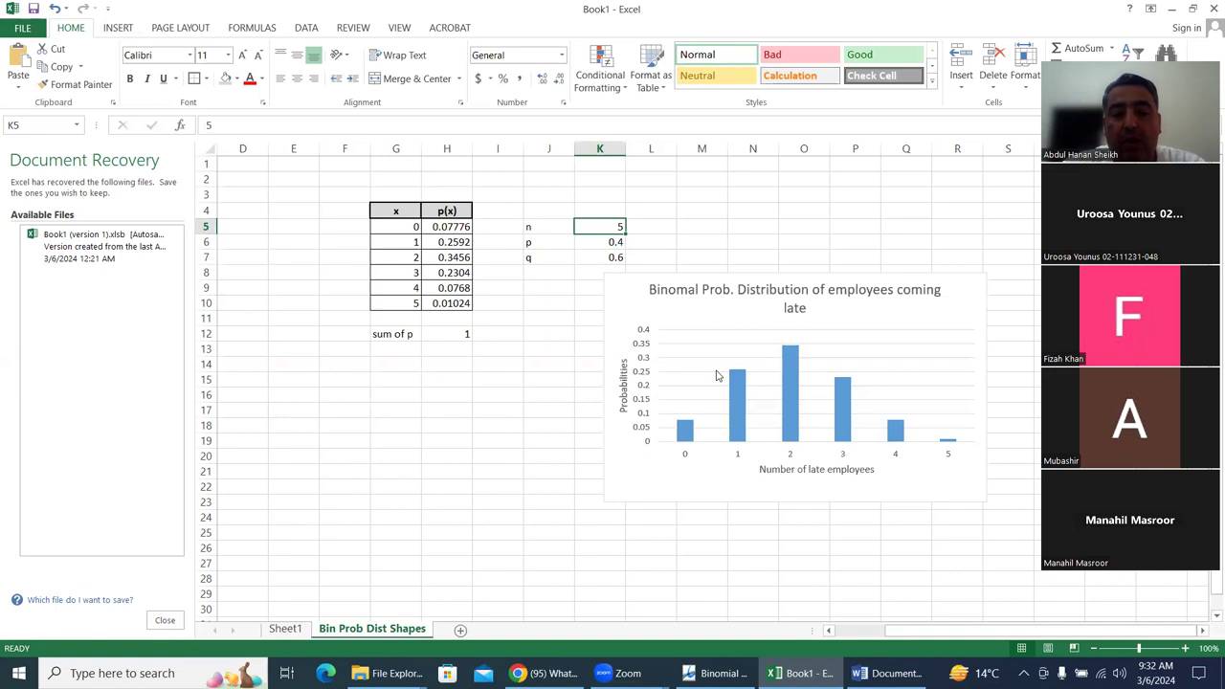
pyautogui.write('12')
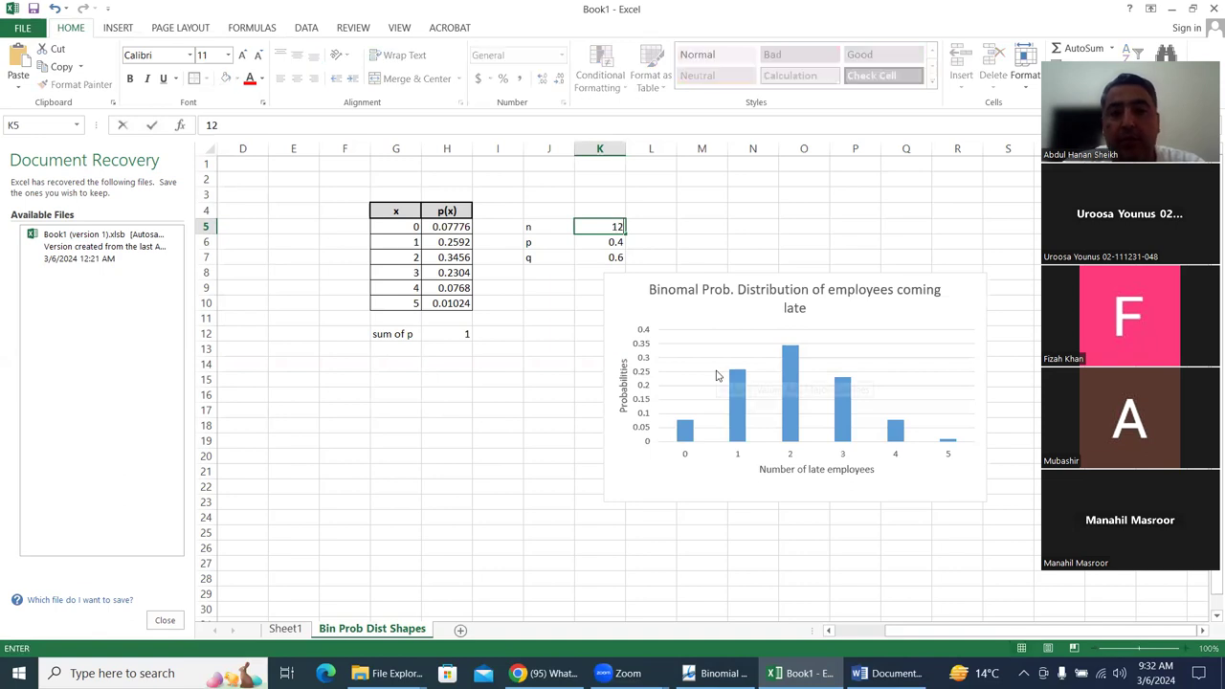
pyautogui.press('Return')
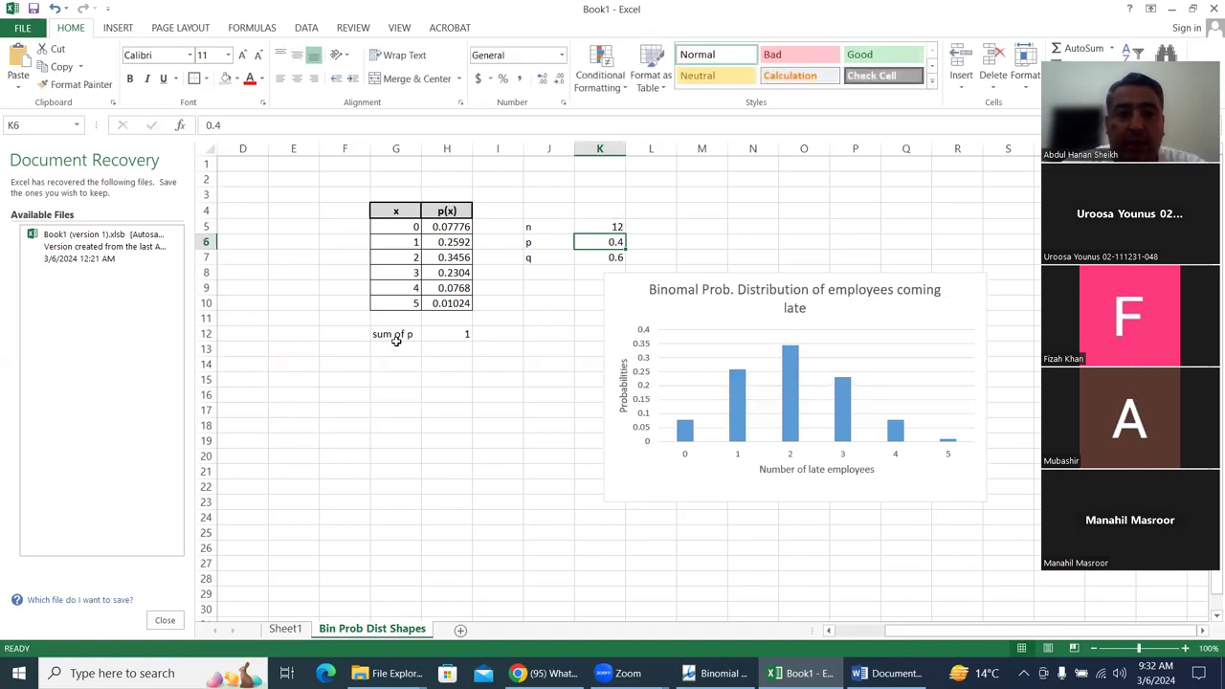
# Move the sum of p label and its value from G12:H12 to row 26 in the same columns
pyautogui.moveTo(392, 334); pyautogui.dragTo(461, 334)
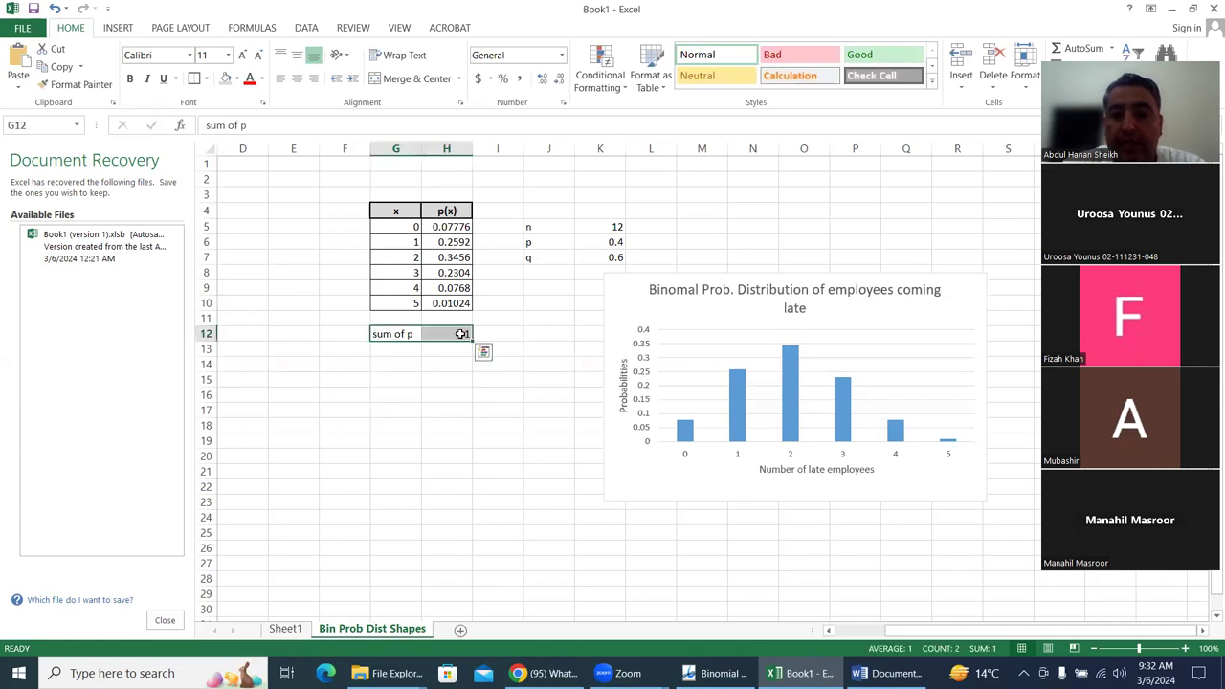
pyautogui.hotkey('ctrl', 'c')
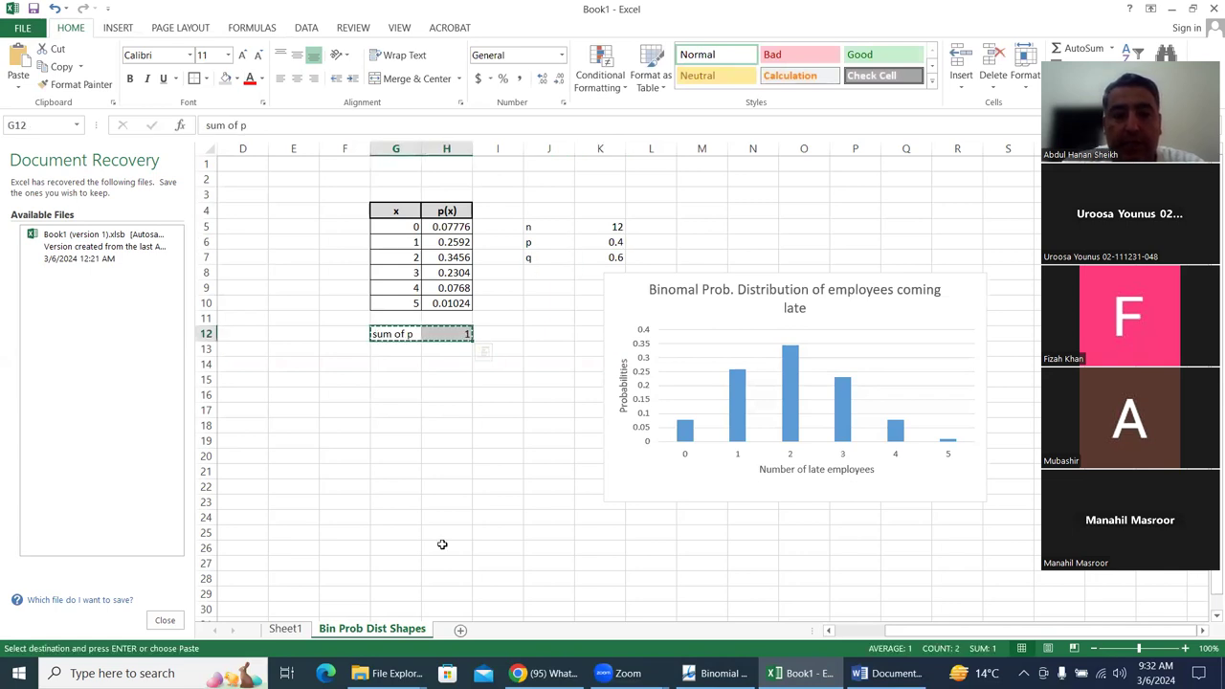
pyautogui.click(406, 548)
pyautogui.hotkey('ctrl', 'v')
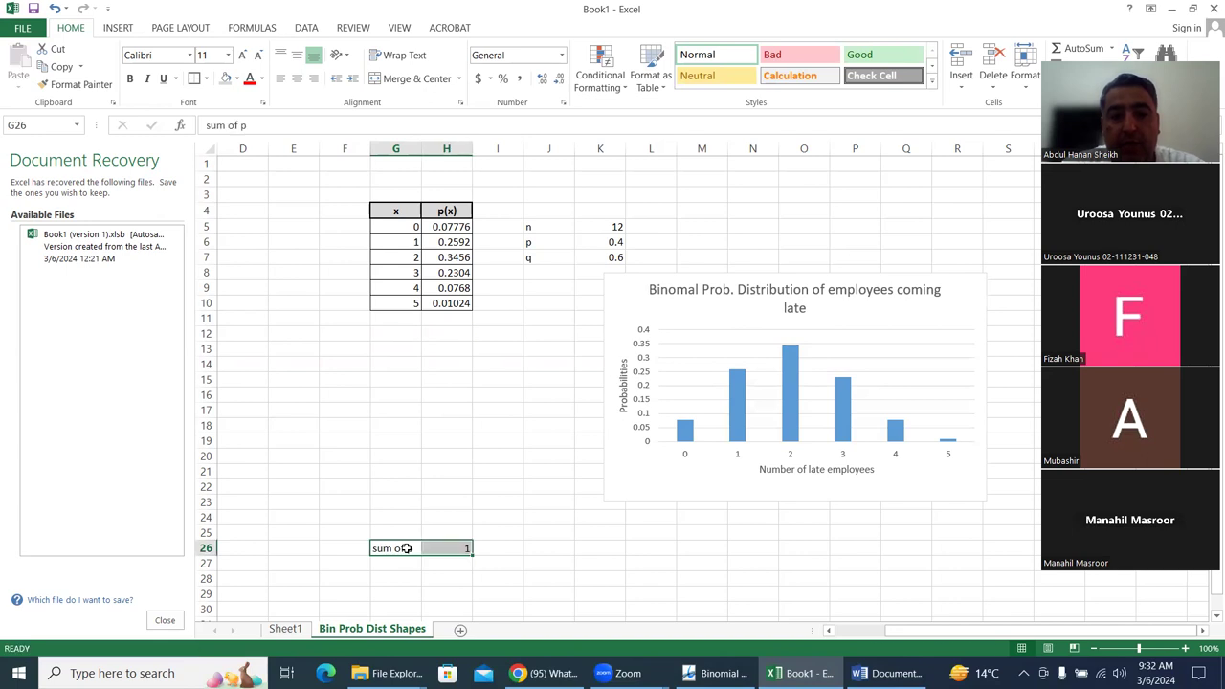
# Extend the x series to 12 in G17 and fill the p(x) formula from H5 down to H17
pyautogui.moveTo(411, 272); pyautogui.dragTo(415, 411)
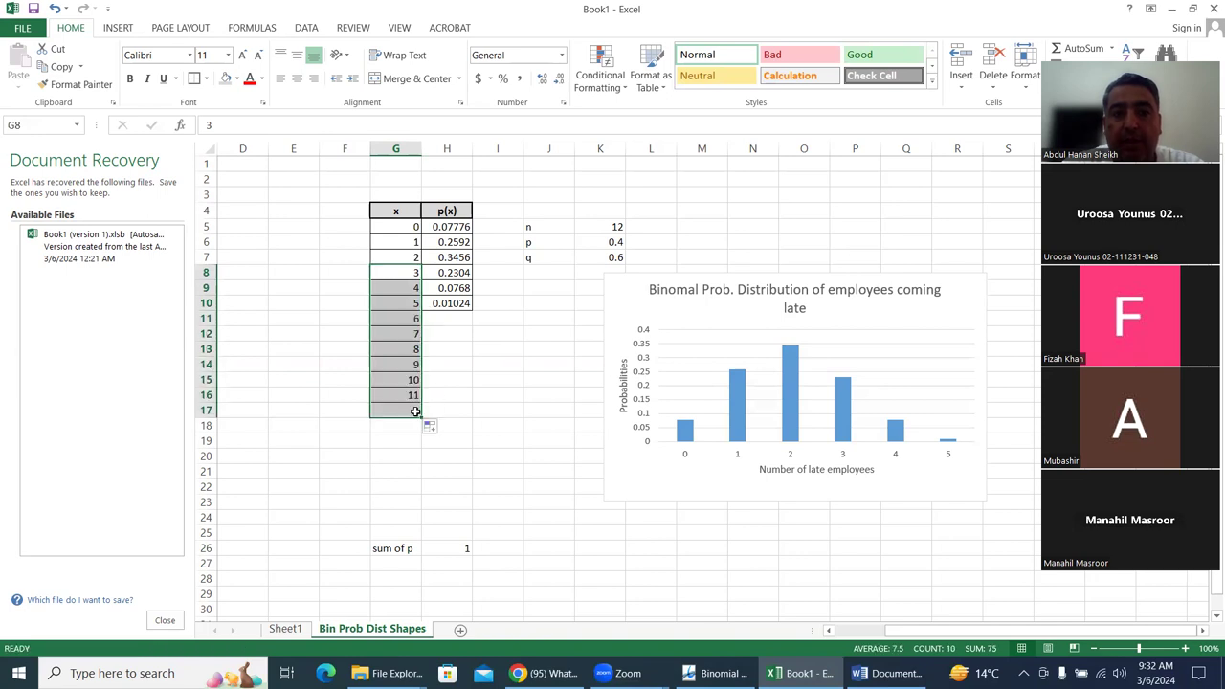
pyautogui.moveTo(462, 226); pyautogui.dragTo(467, 412)
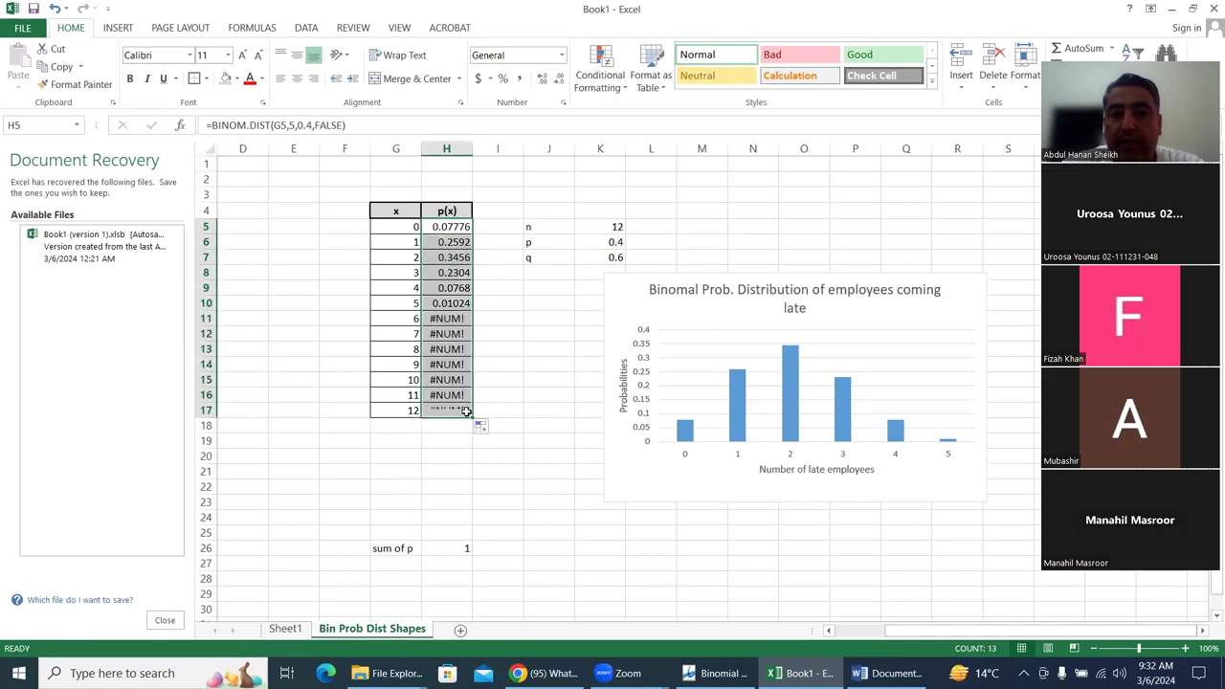
pyautogui.click(504, 368)
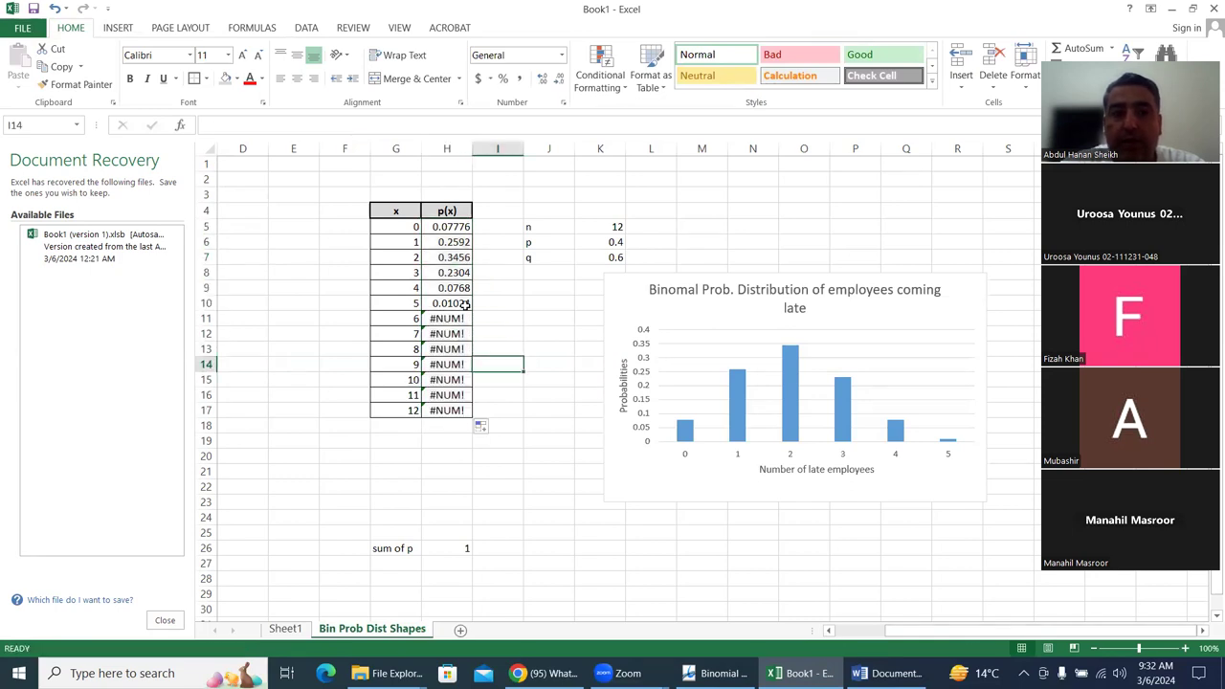
# Check the p(x) formulas in H10 and H11, and ignore the error flagged on H11
pyautogui.click(463, 303)
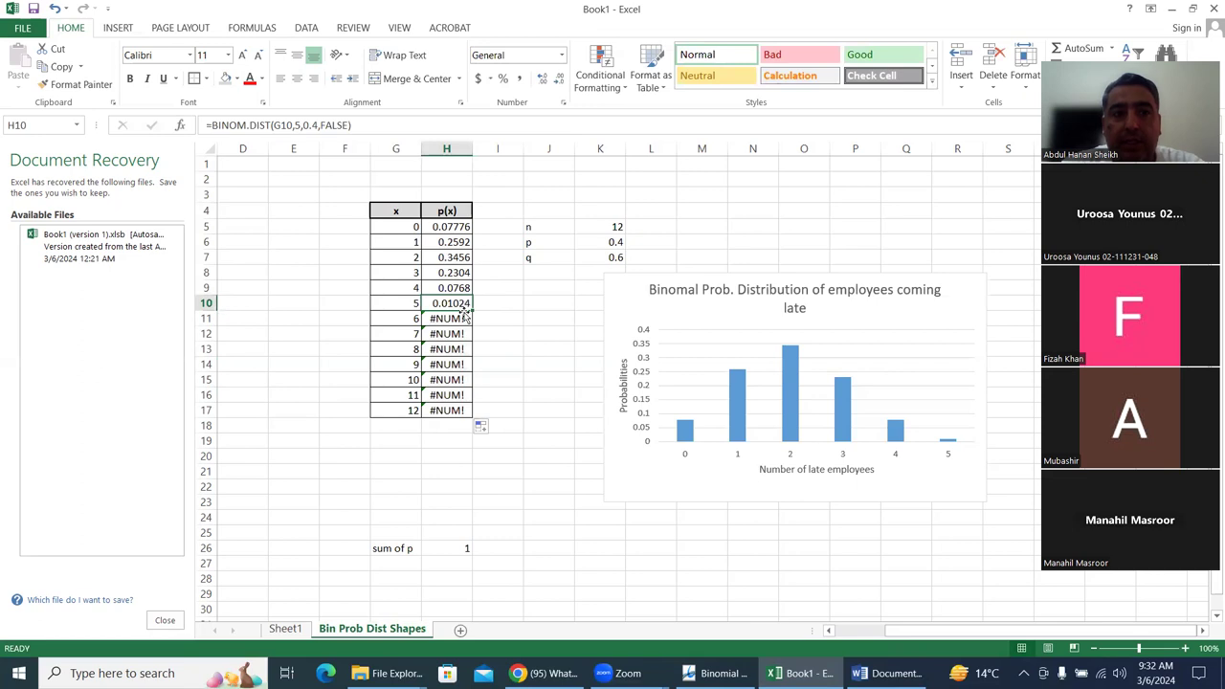
pyautogui.click(463, 318)
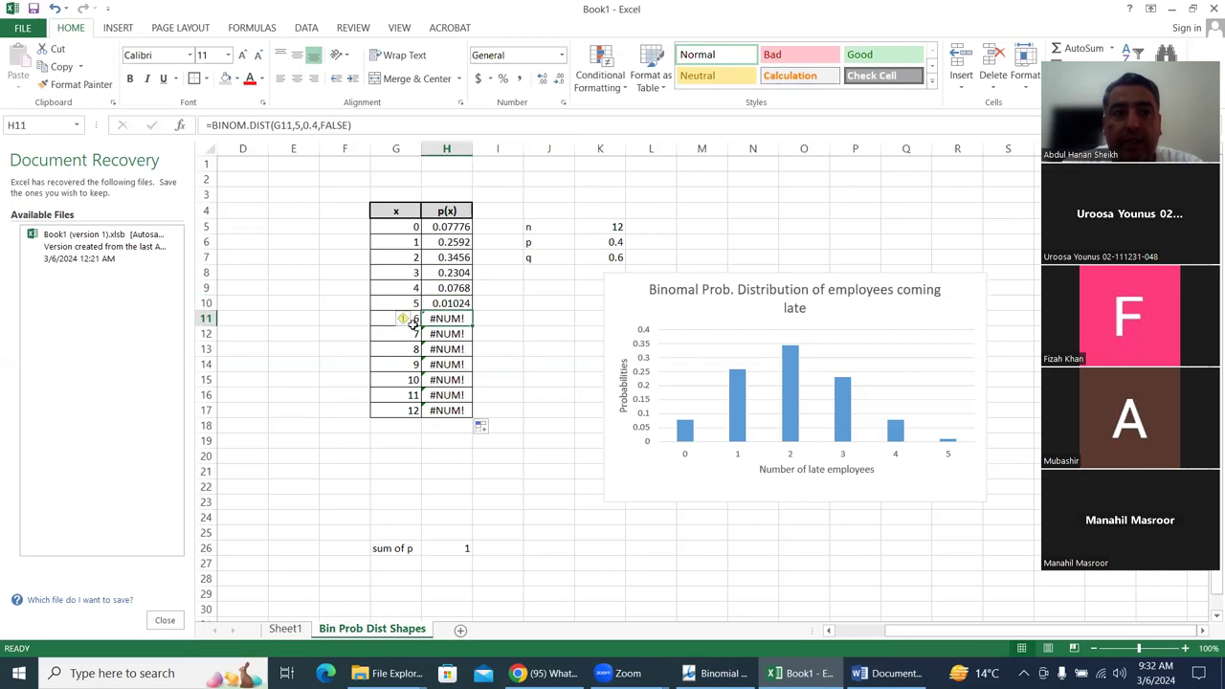
pyautogui.click(417, 321)
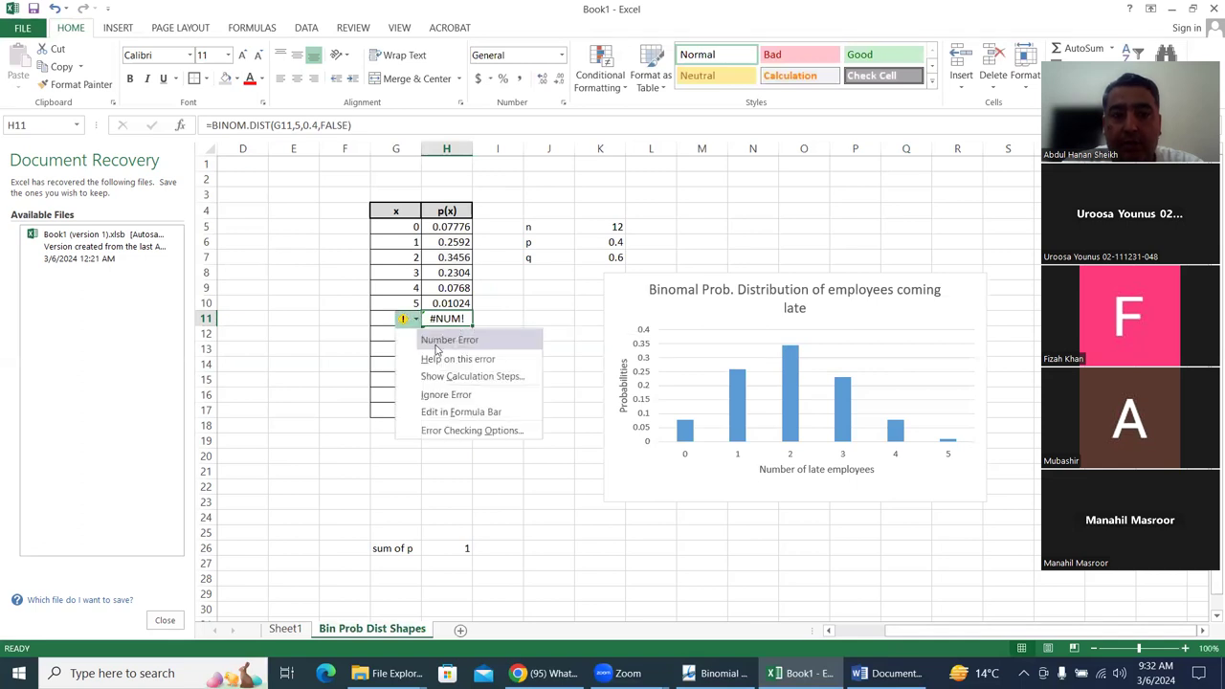
pyautogui.click(452, 394)
pyautogui.click(411, 335)
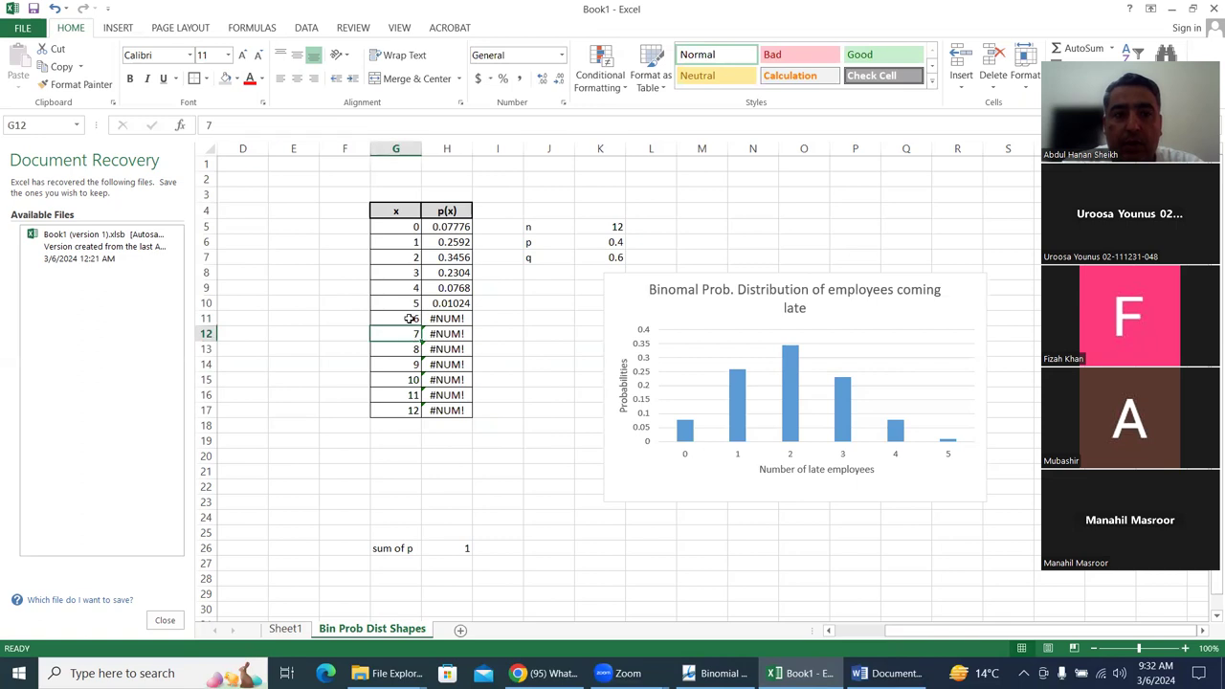
# Compare the BINOM.DIST formulas in H11, H12 and H5 with their x values to find the error's cause
pyautogui.click(410, 319)
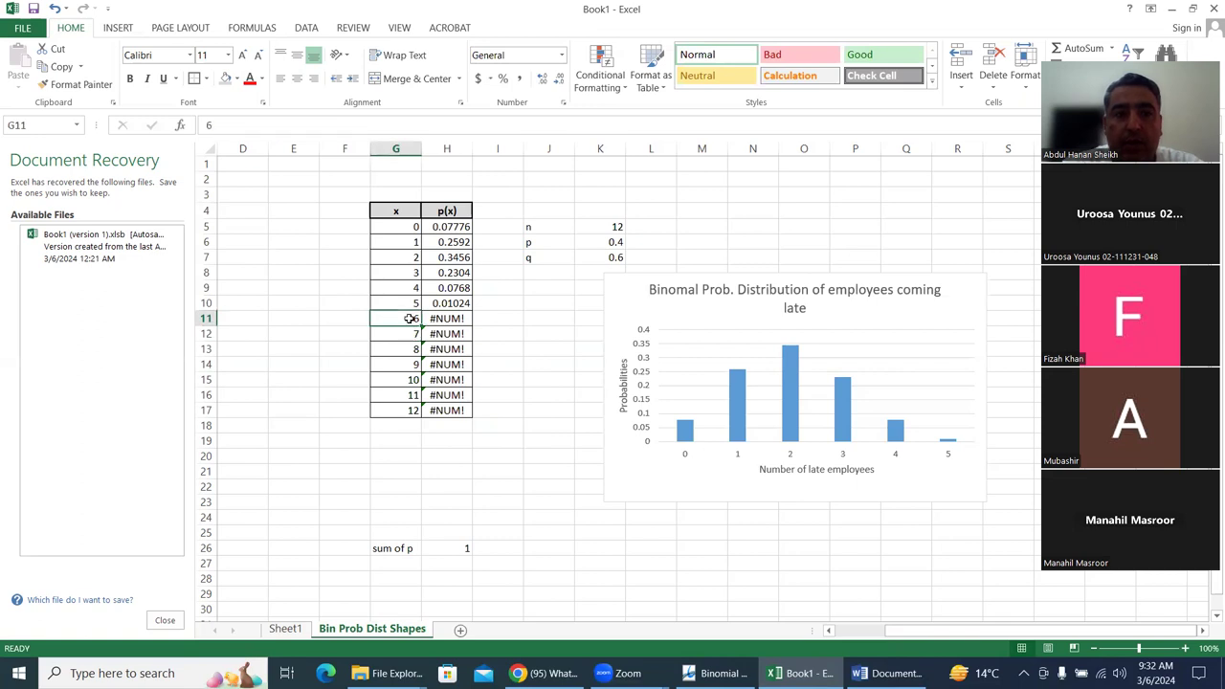
pyautogui.click(460, 318)
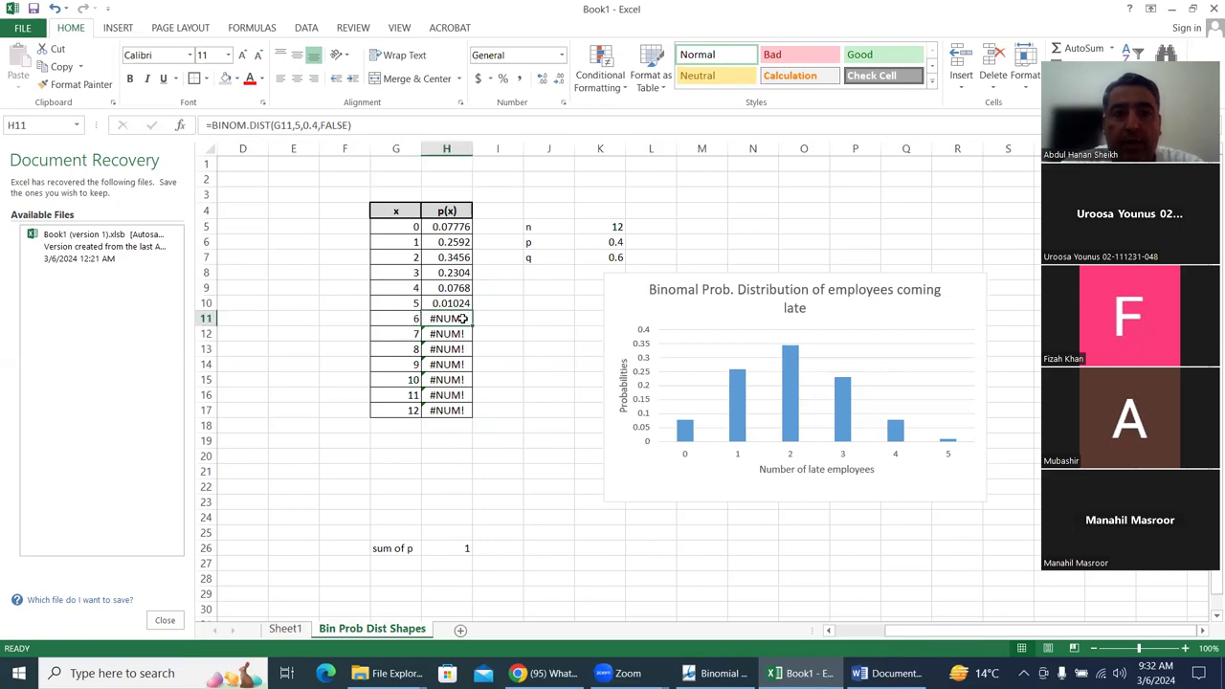
pyautogui.click(394, 126)
pyautogui.press('Return')
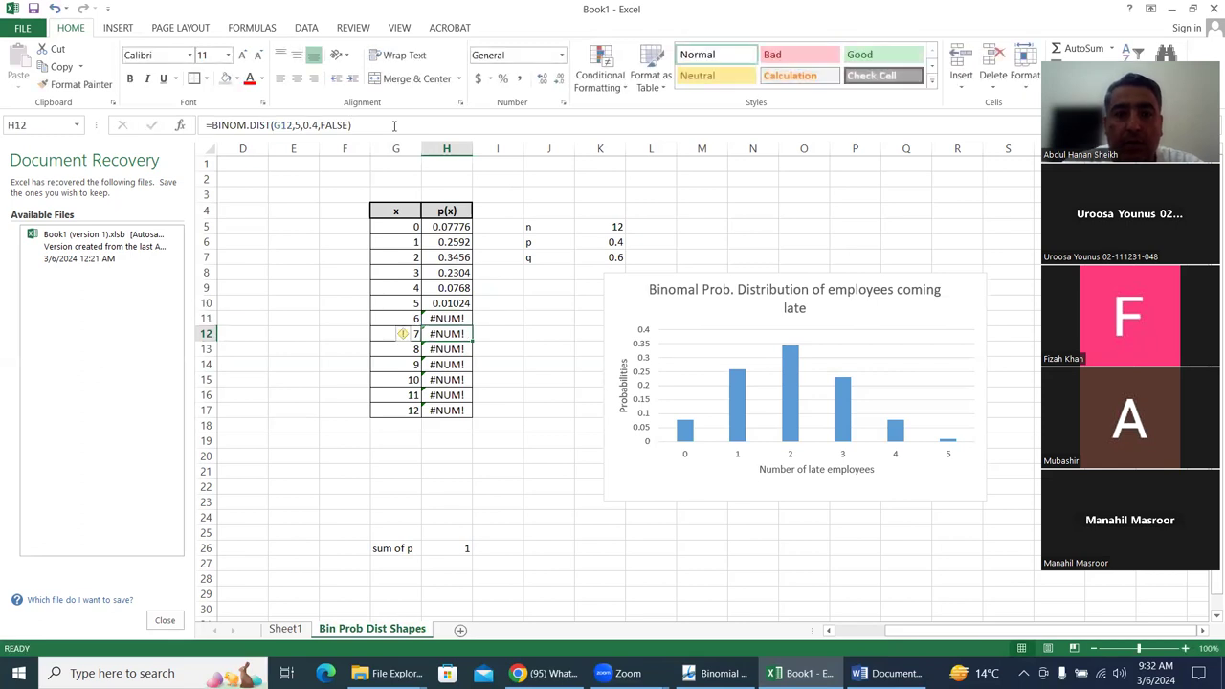
pyautogui.click(412, 318)
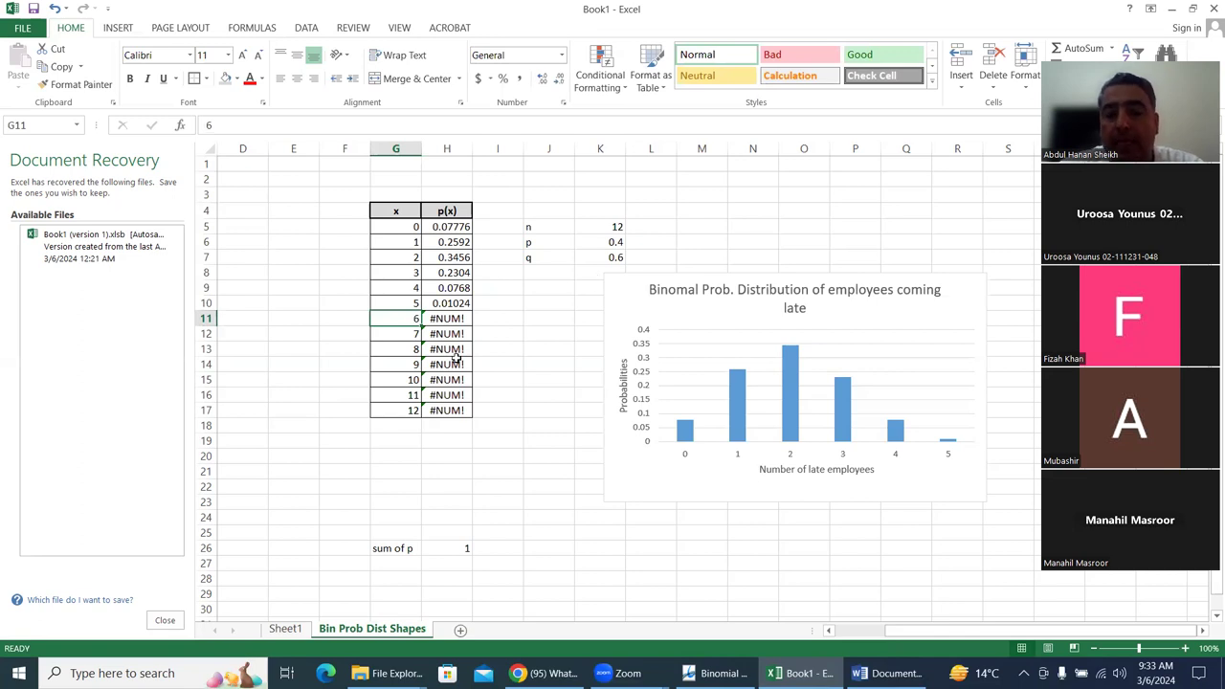
pyautogui.click(458, 227)
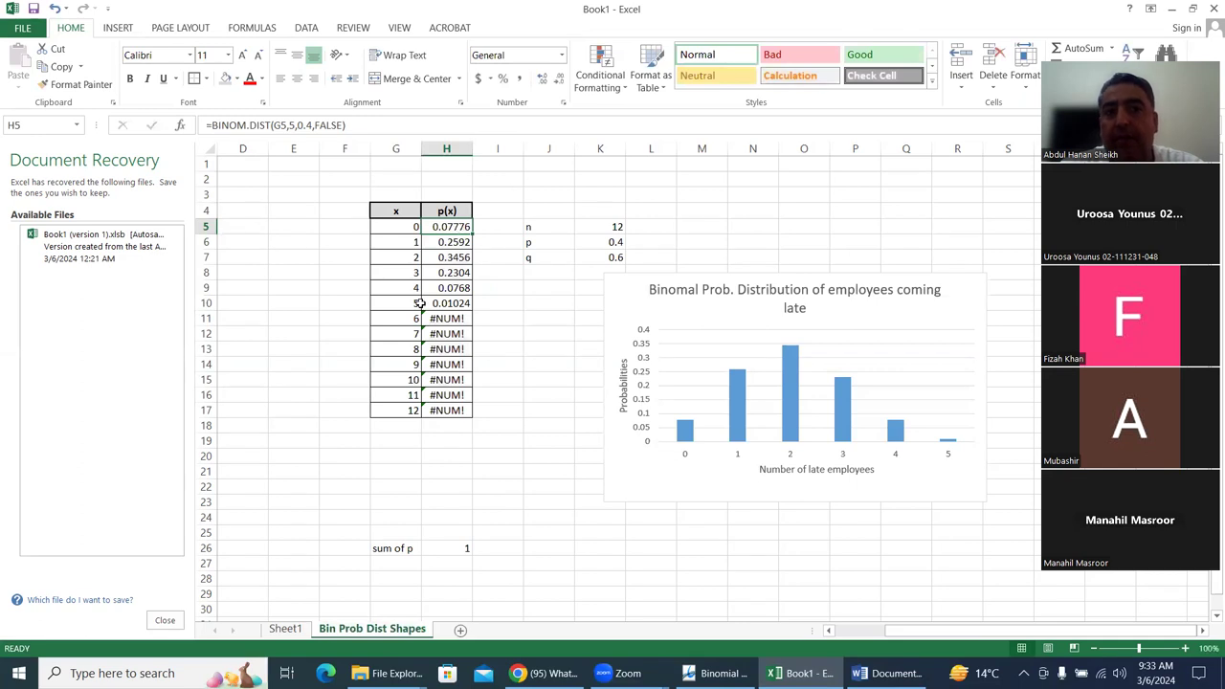
pyautogui.click(413, 318)
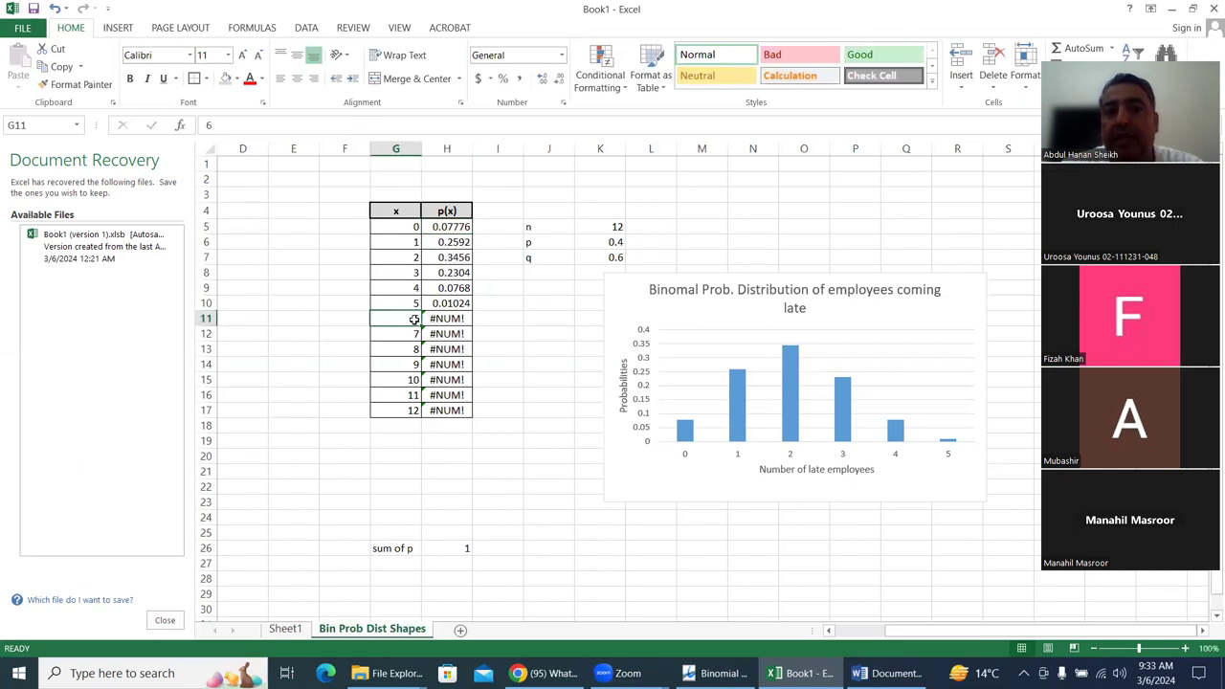
# Replace the fixed trials argument in the H5 formula with a reference to K5, and fill the formula into H6
pyautogui.click(453, 230)
pyautogui.click(297, 126)
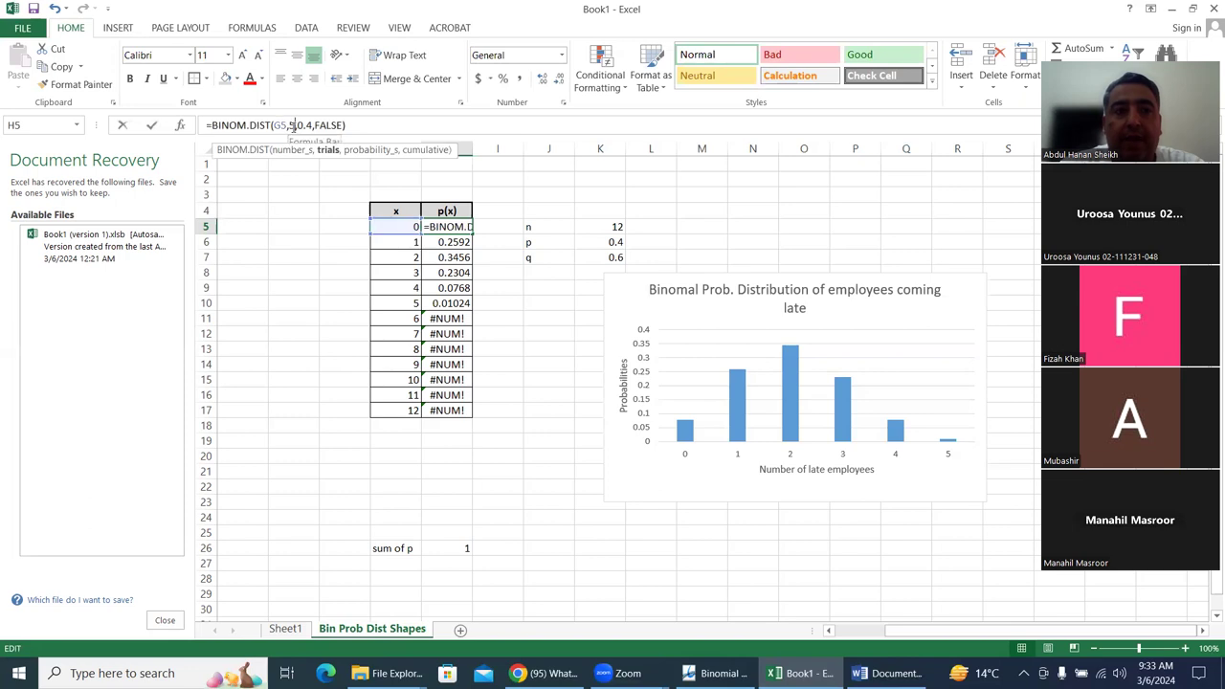
pyautogui.press('BackSpace')
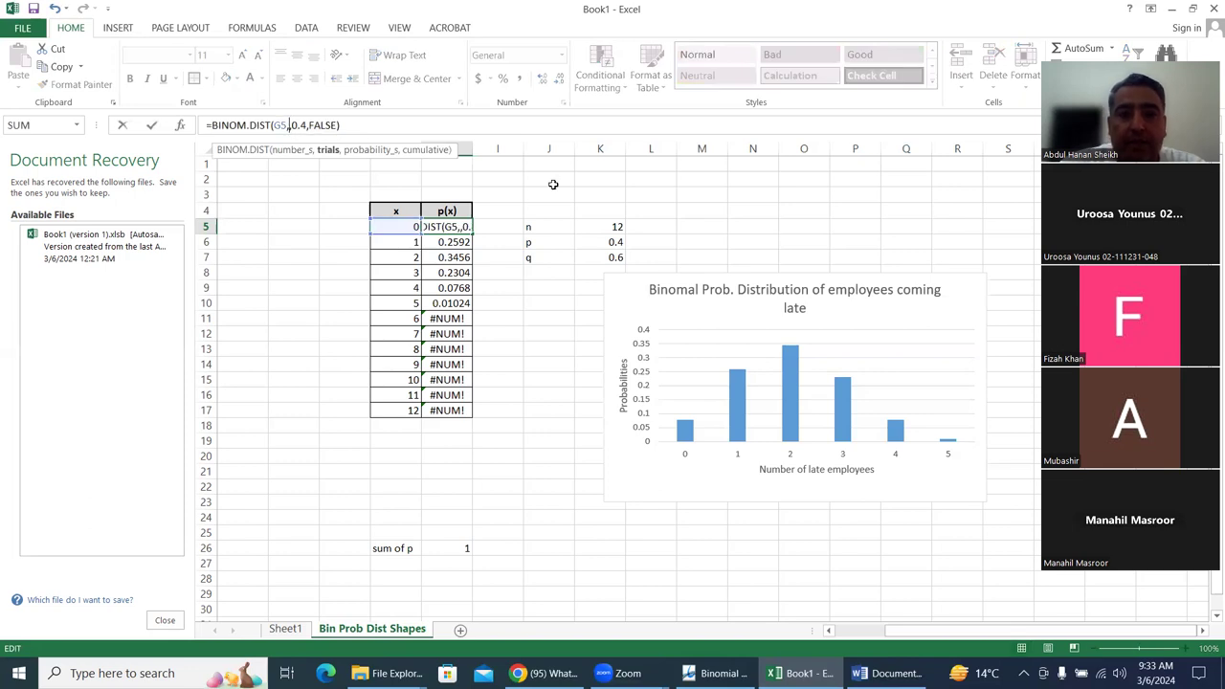
pyautogui.click(594, 226)
pyautogui.press('Return')
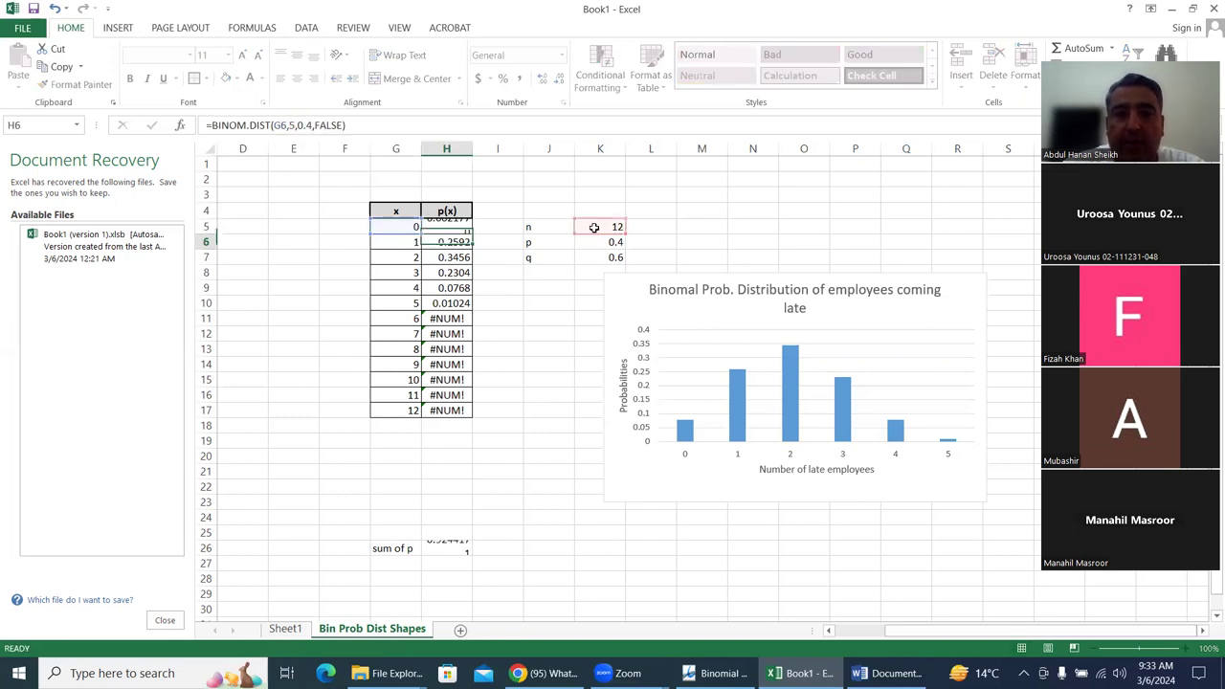
pyautogui.click(462, 226)
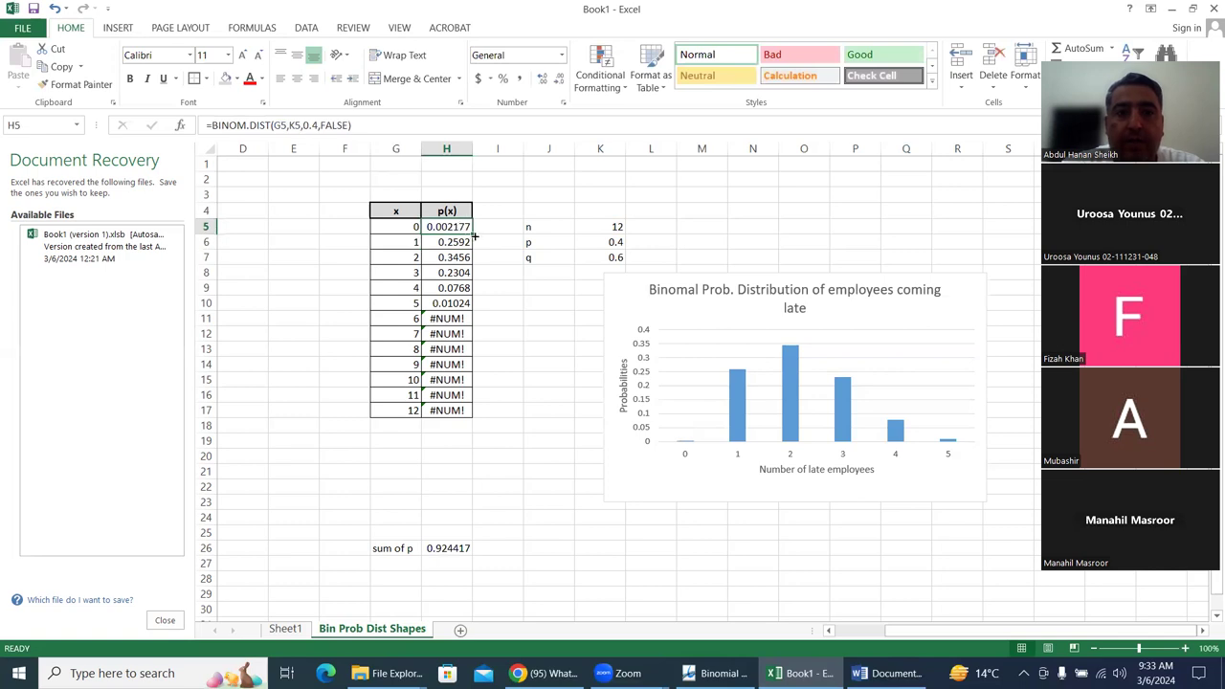
pyautogui.moveTo(472, 234); pyautogui.dragTo(471, 247)
# Change the trials reference in the H6 formula to K5
pyautogui.click(447, 239)
pyautogui.click(303, 126)
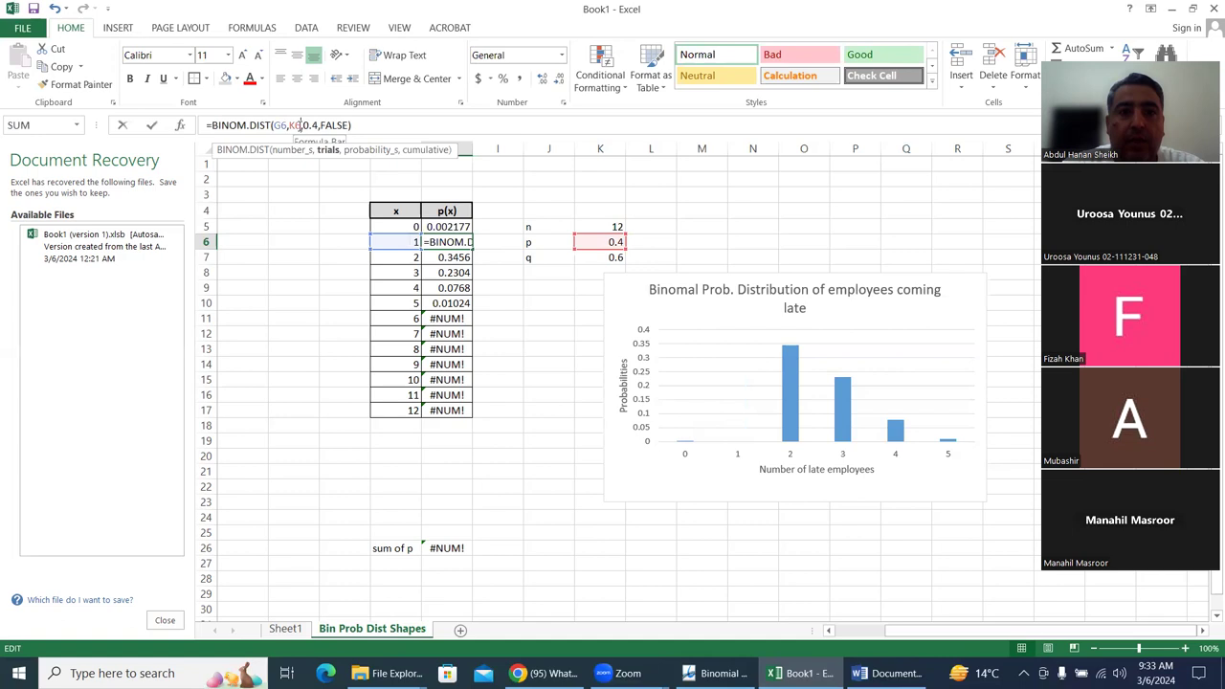
pyautogui.press('BackSpace')
pyautogui.write('5')
pyautogui.press('Return')
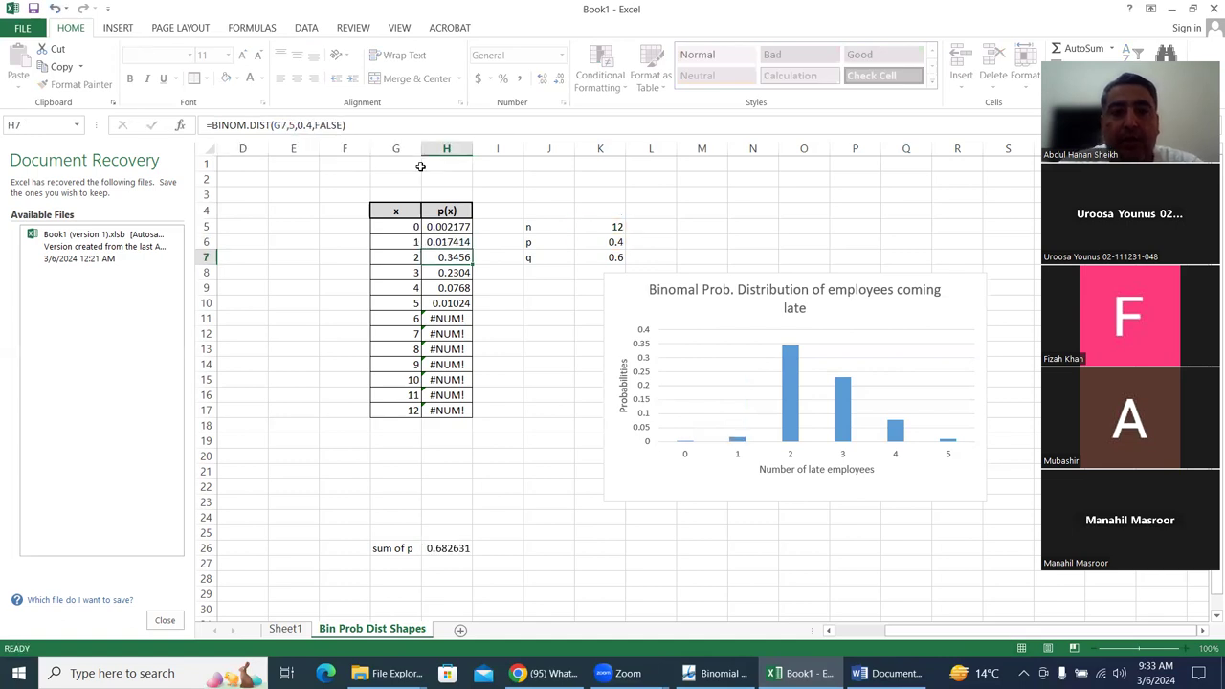
# Try filling the H5:H6 formulas down to H17, and undo both the fill and the H6 formula edit
pyautogui.click(464, 230)
pyautogui.moveTo(464, 230); pyautogui.dragTo(476, 417)
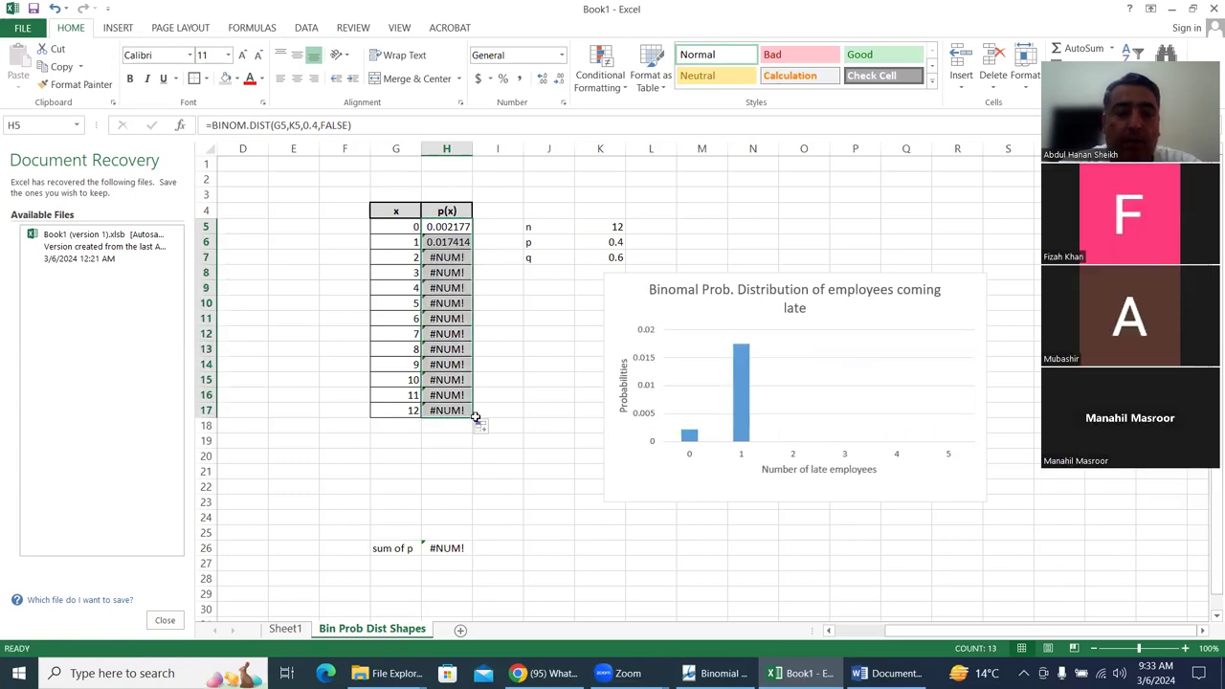
pyautogui.hotkey('ctrl', 'z')
pyautogui.hotkey('ctrl', 'z')
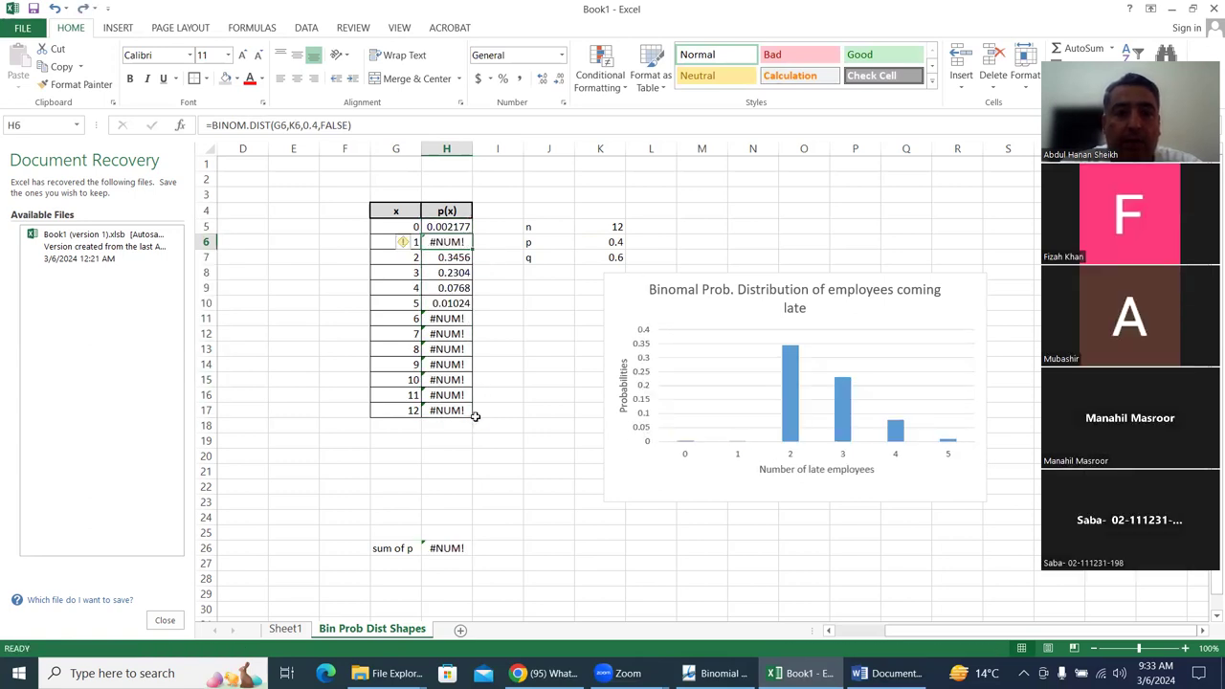
# Replace the trials reference in the H5 BINOM.DIST formula with the fixed value 12
pyautogui.click(456, 225)
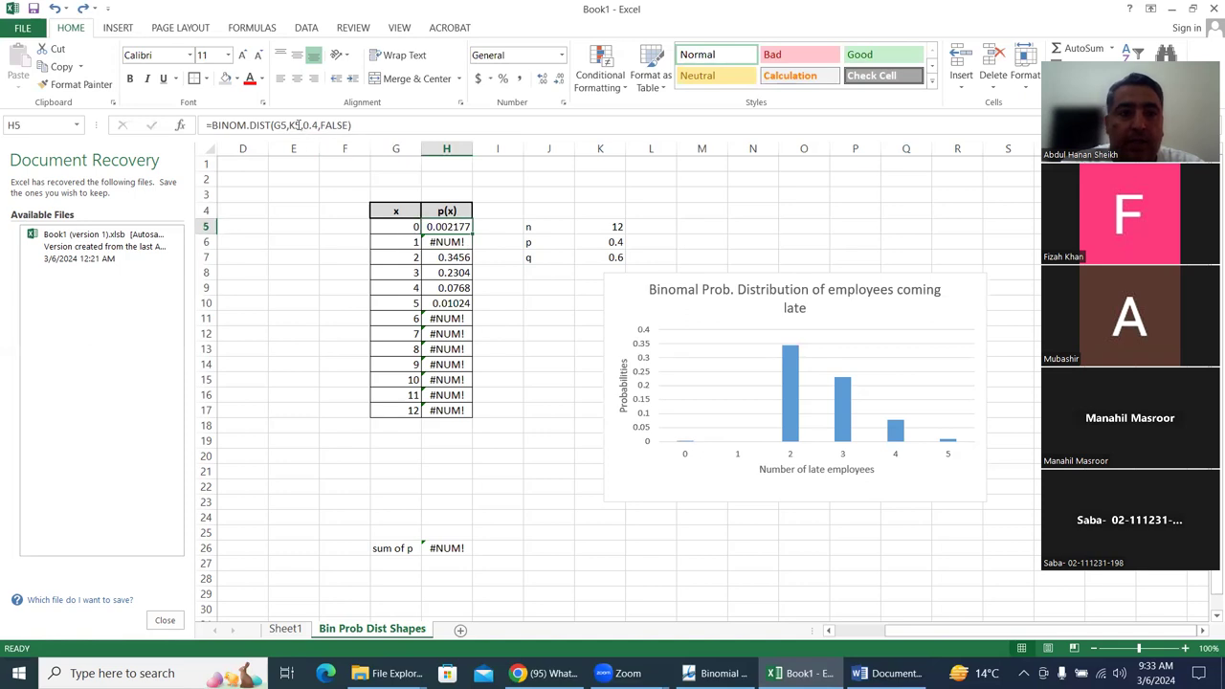
pyautogui.doubleClick(297, 125)
pyautogui.write('12')
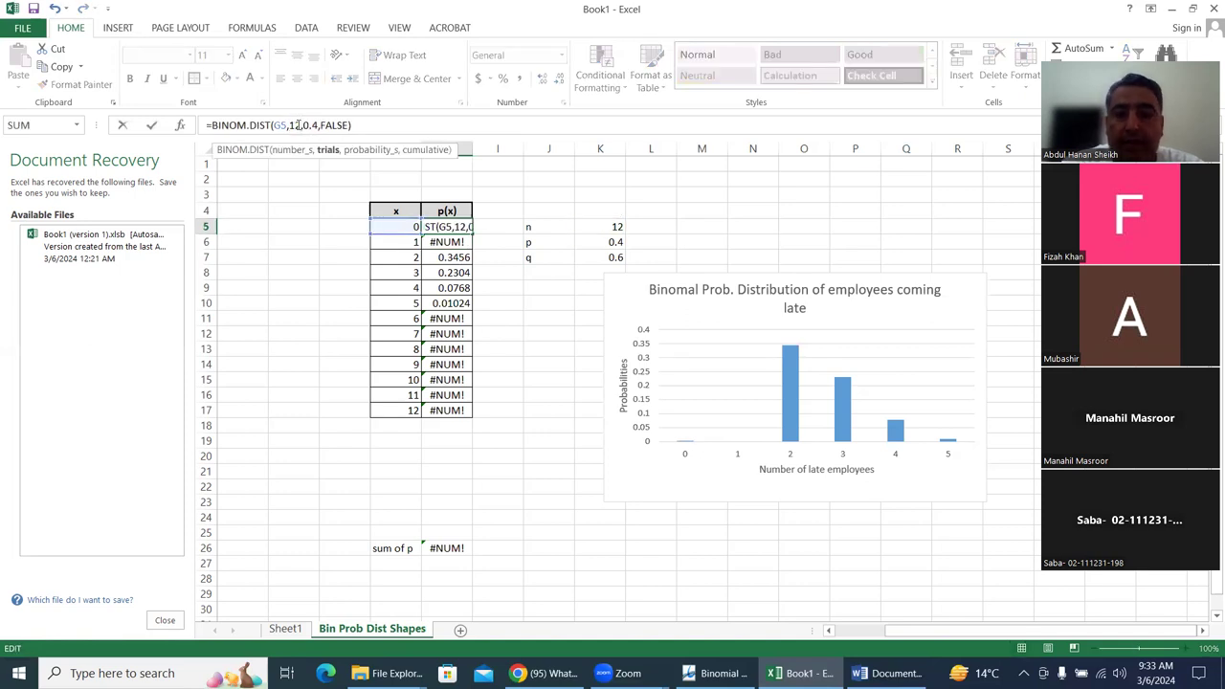
pyautogui.press('Return')
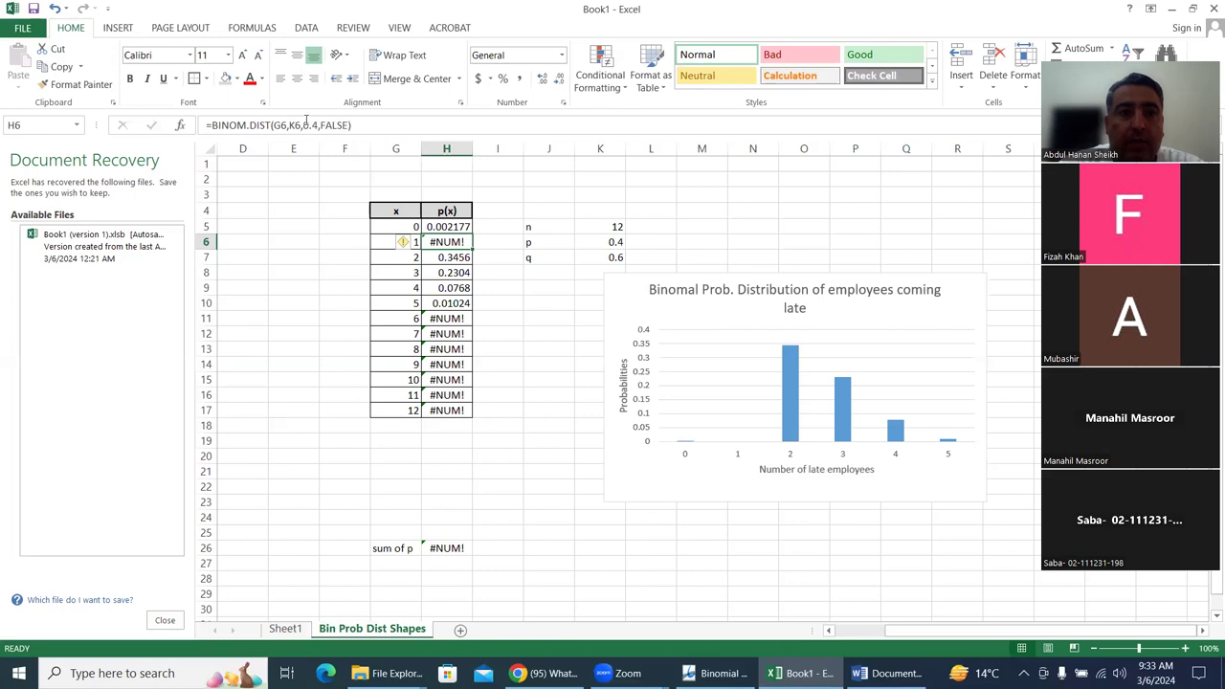
# Set the trials argument in the H6 formula to 12, and fill the H5:H6 formulas down to H17
pyautogui.doubleClick(295, 125)
pyautogui.press('BackSpace')
pyautogui.write('12')
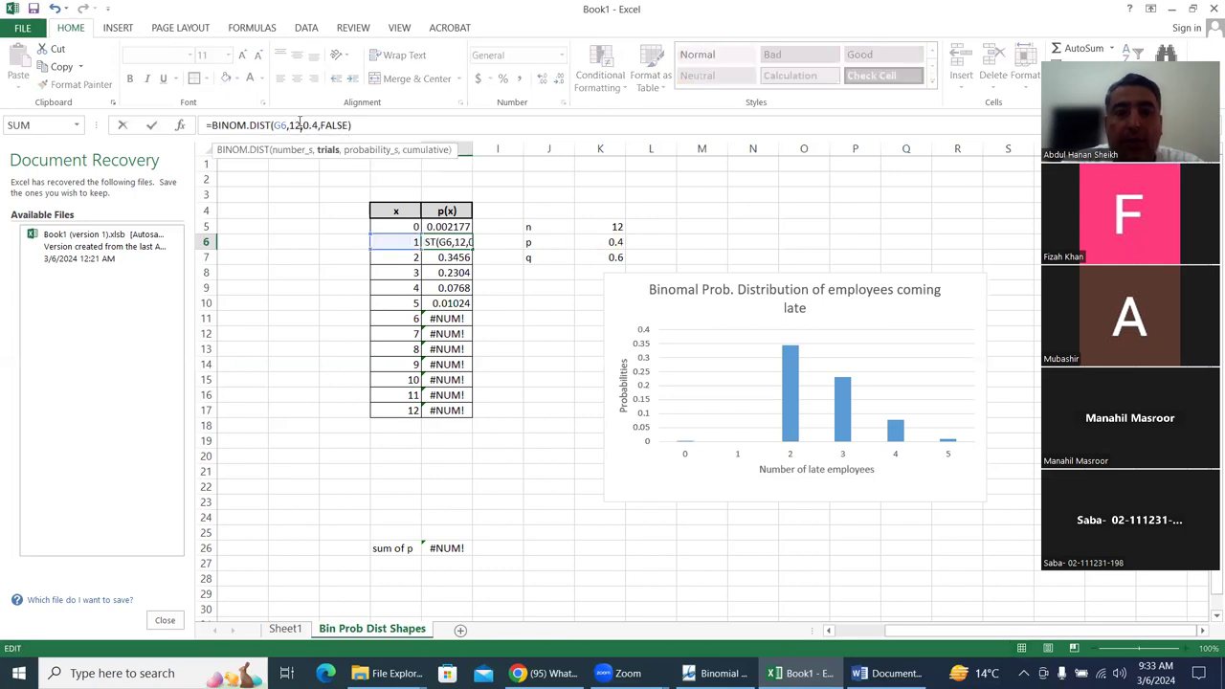
pyautogui.press('Return')
pyautogui.moveTo(460, 228); pyautogui.dragTo(476, 414)
pyautogui.click(492, 470)
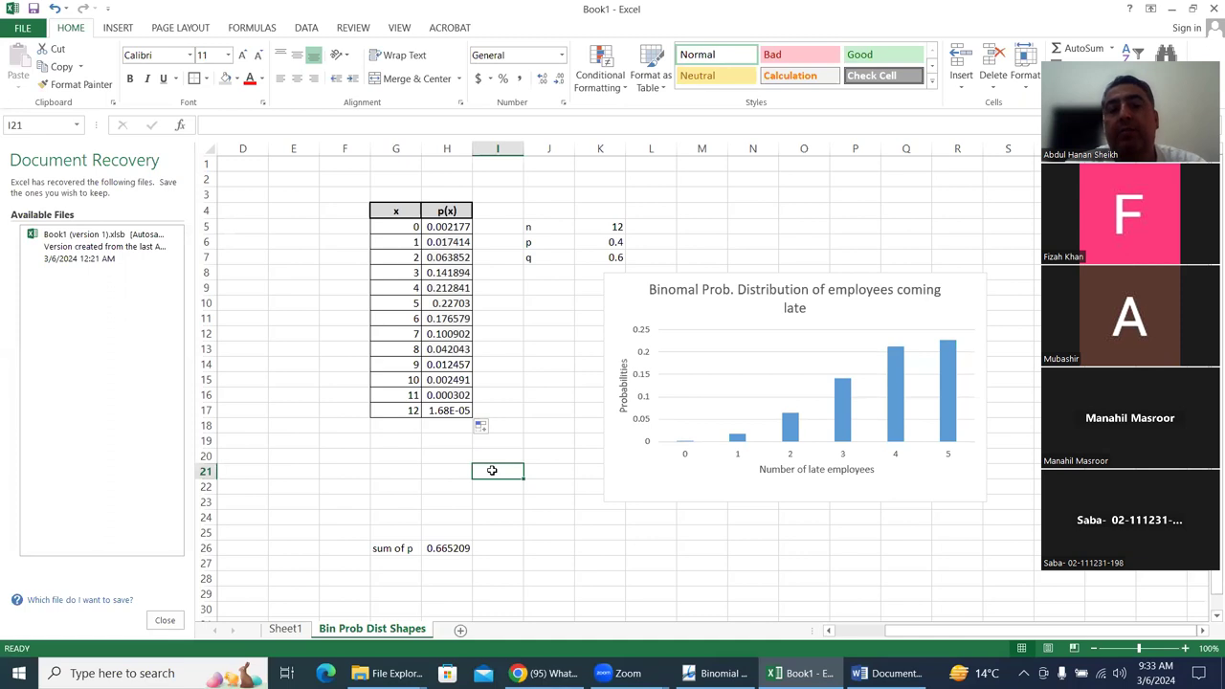
# Format the probability in H17 as a Number with 8 decimal places
pyautogui.click(461, 411)
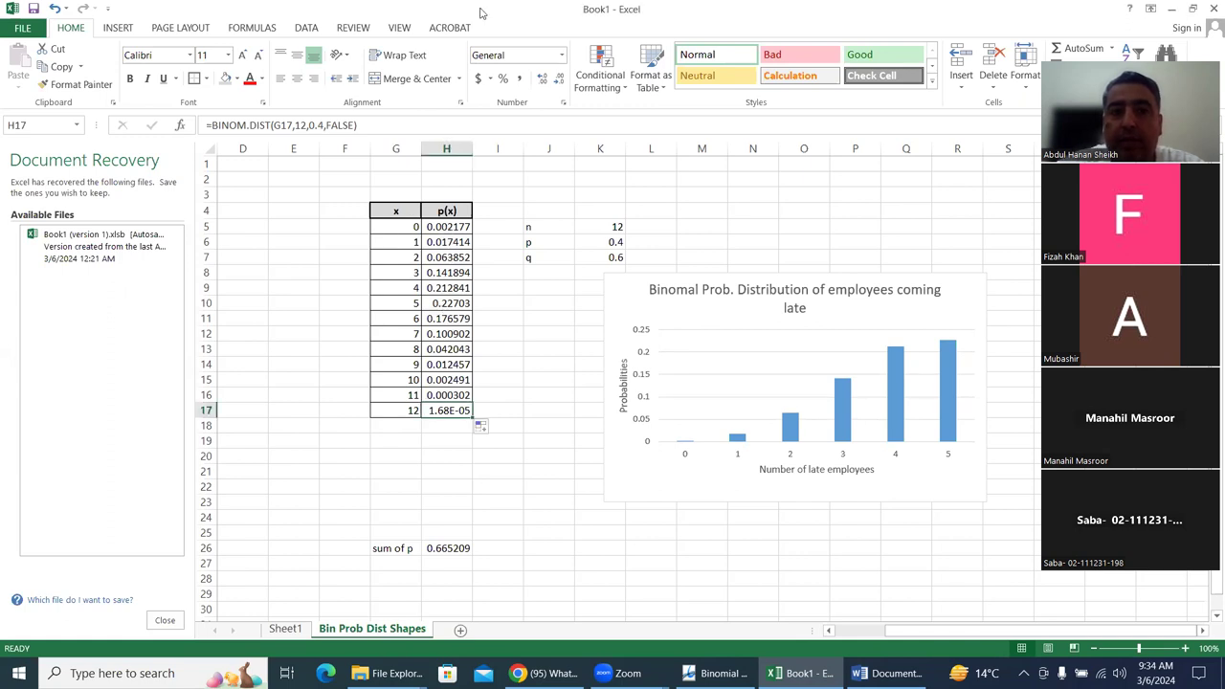
pyautogui.click(562, 54)
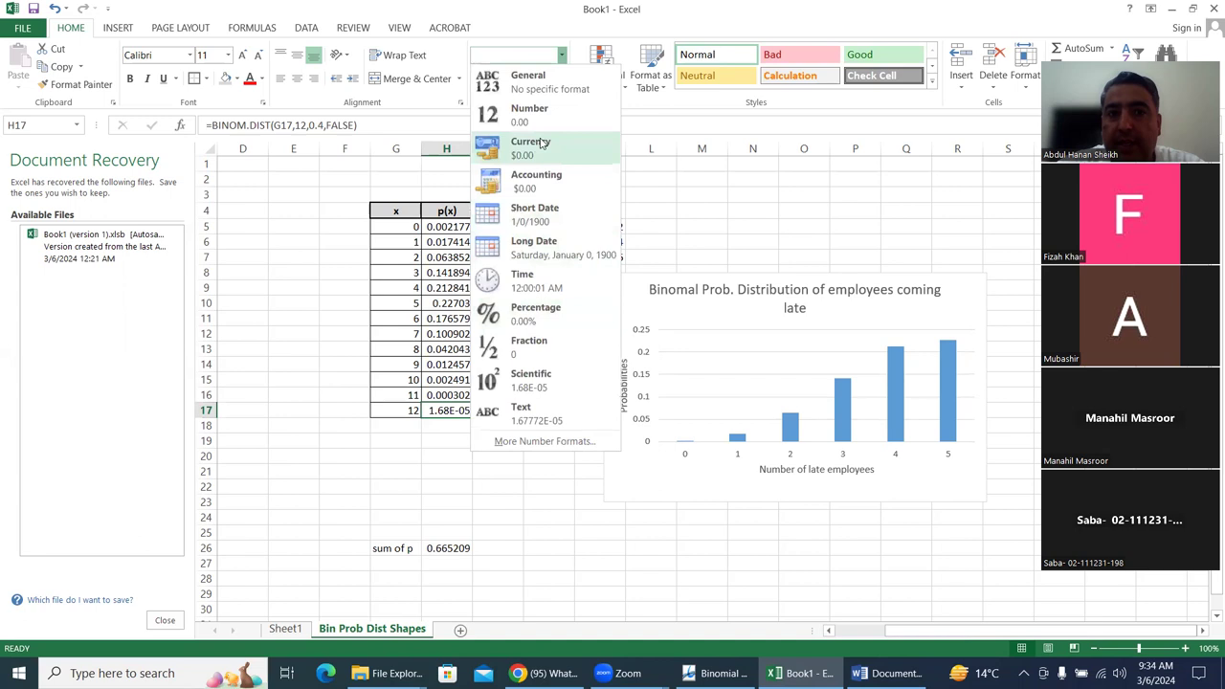
pyautogui.click(542, 440)
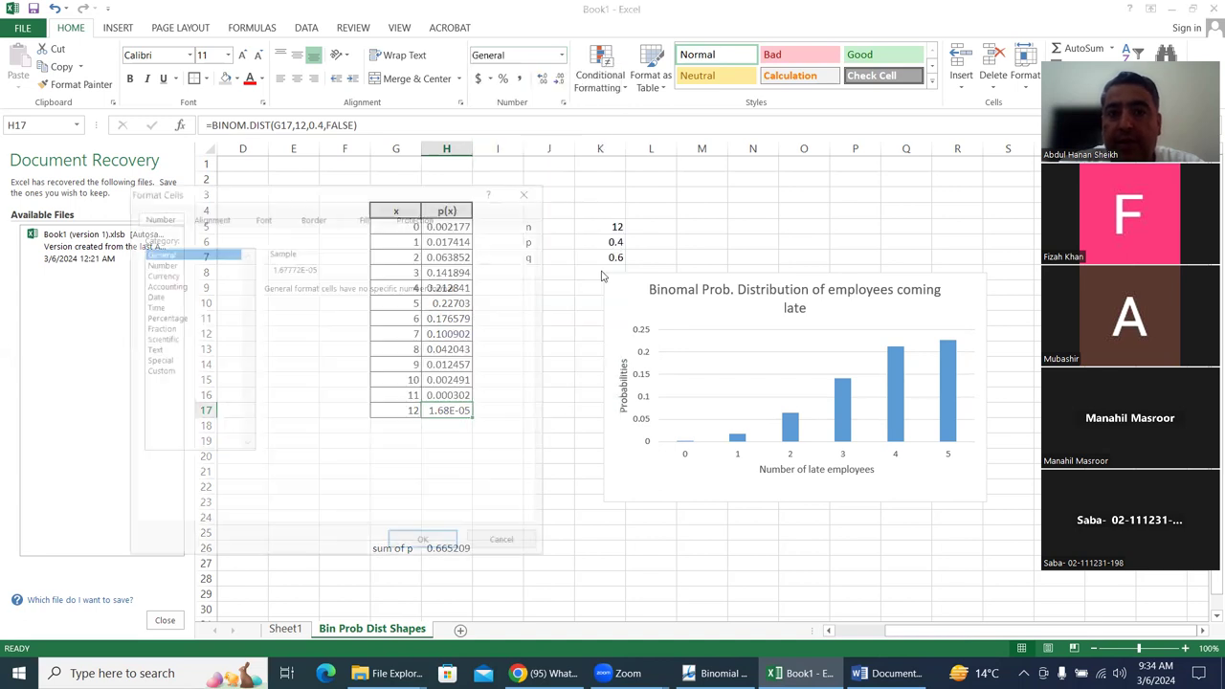
pyautogui.click(212, 265)
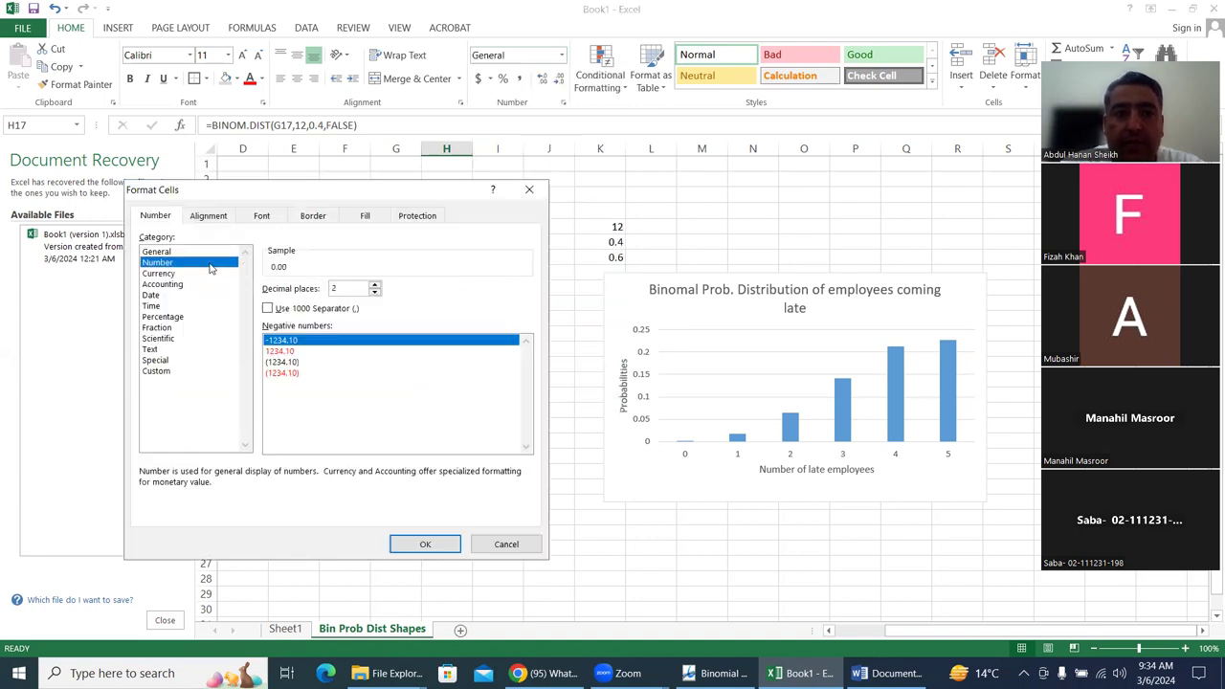
pyautogui.doubleClick(374, 286)
pyautogui.doubleClick(374, 286)
pyautogui.click(374, 286)
pyautogui.click(375, 286)
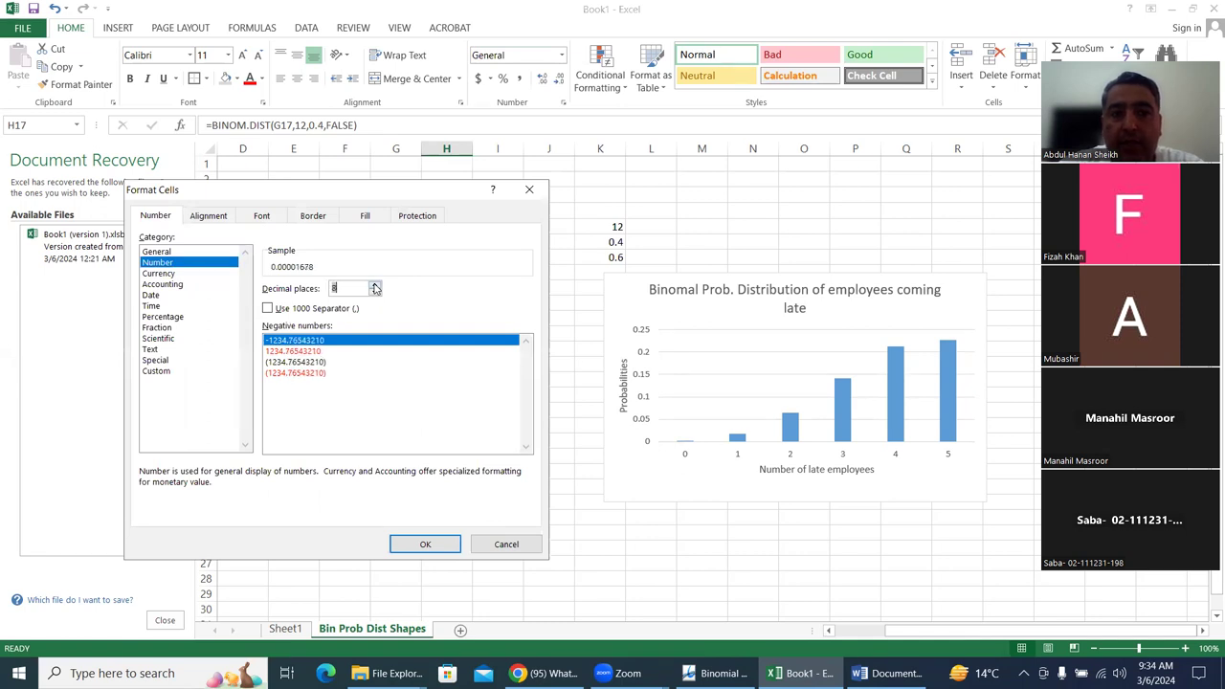
pyautogui.click(417, 544)
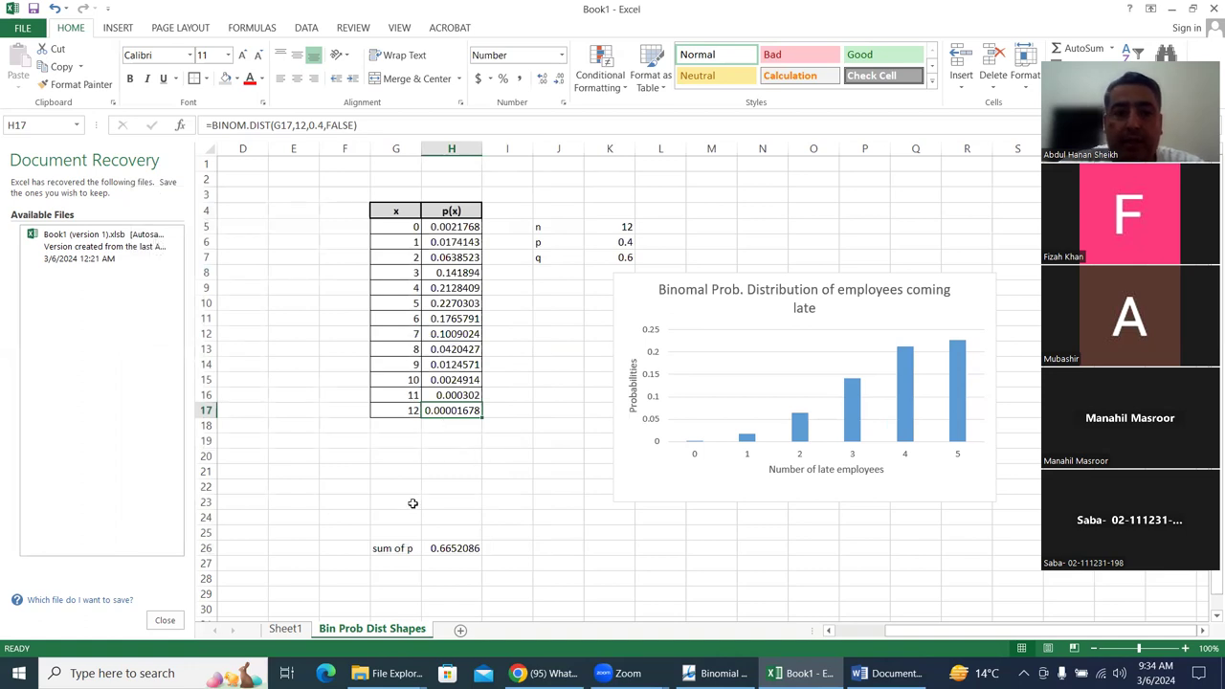
# Delete the old sum formula in H26 and its label in G26
pyautogui.click(445, 547)
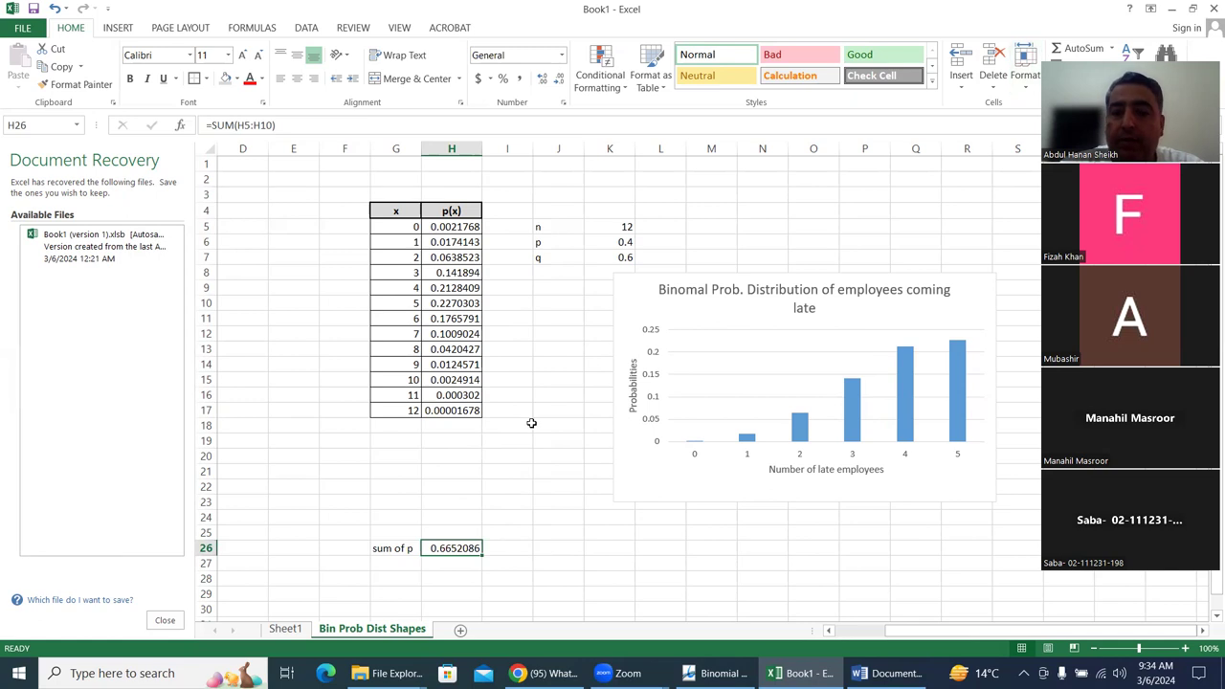
pyautogui.press('Delete')
pyautogui.press('Left')
pyautogui.press('Right')
pyautogui.press('Left')
pyautogui.press('Delete')
# Enter the label "Sum of p(x)" in G21
pyautogui.press('Up')
pyautogui.press('Up')
pyautogui.press('Up')
pyautogui.press('Up')
pyautogui.press('Up')
pyautogui.write('Sum of p')
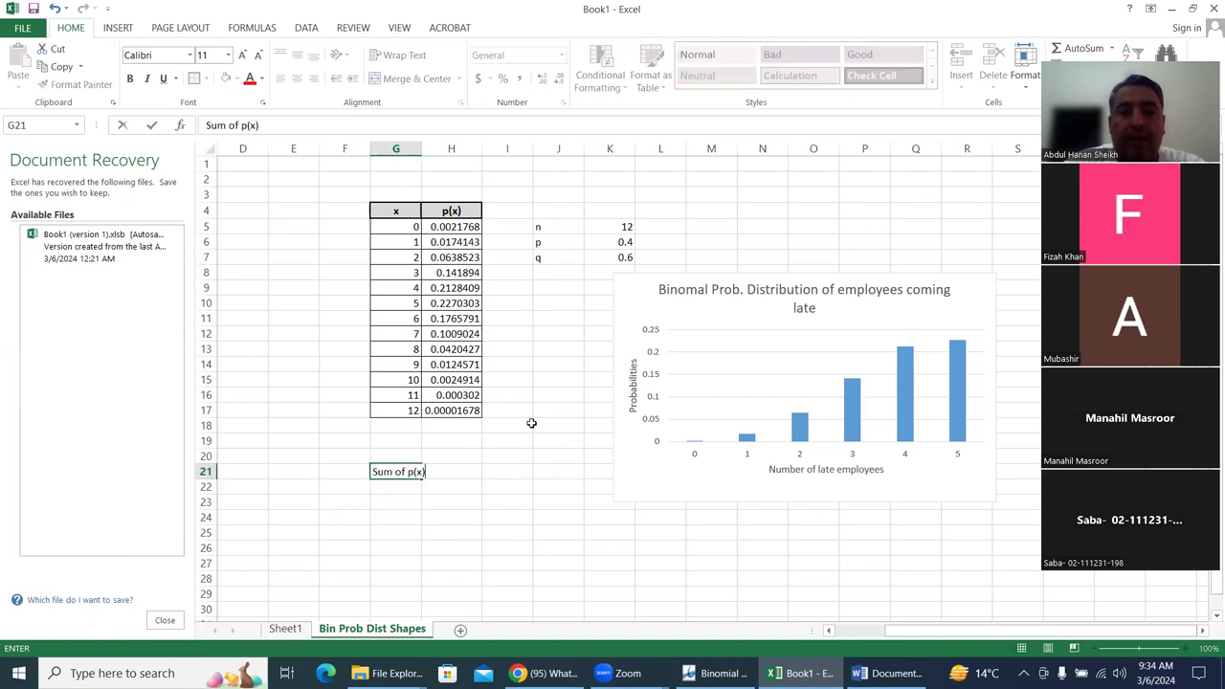
pyautogui.write('(x)')
pyautogui.press('Return')
# Total the probabilities H5:H17 in H21 with AutoSum
pyautogui.press('Up')
pyautogui.press('Right')
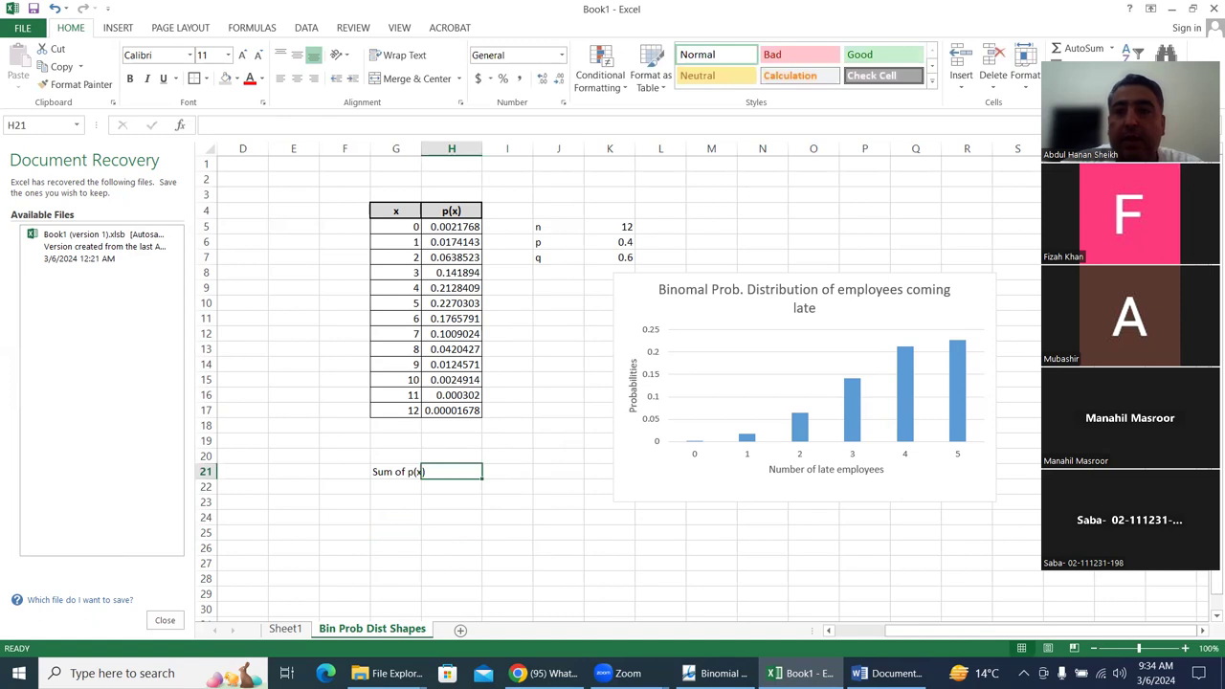
pyautogui.click(1073, 52)
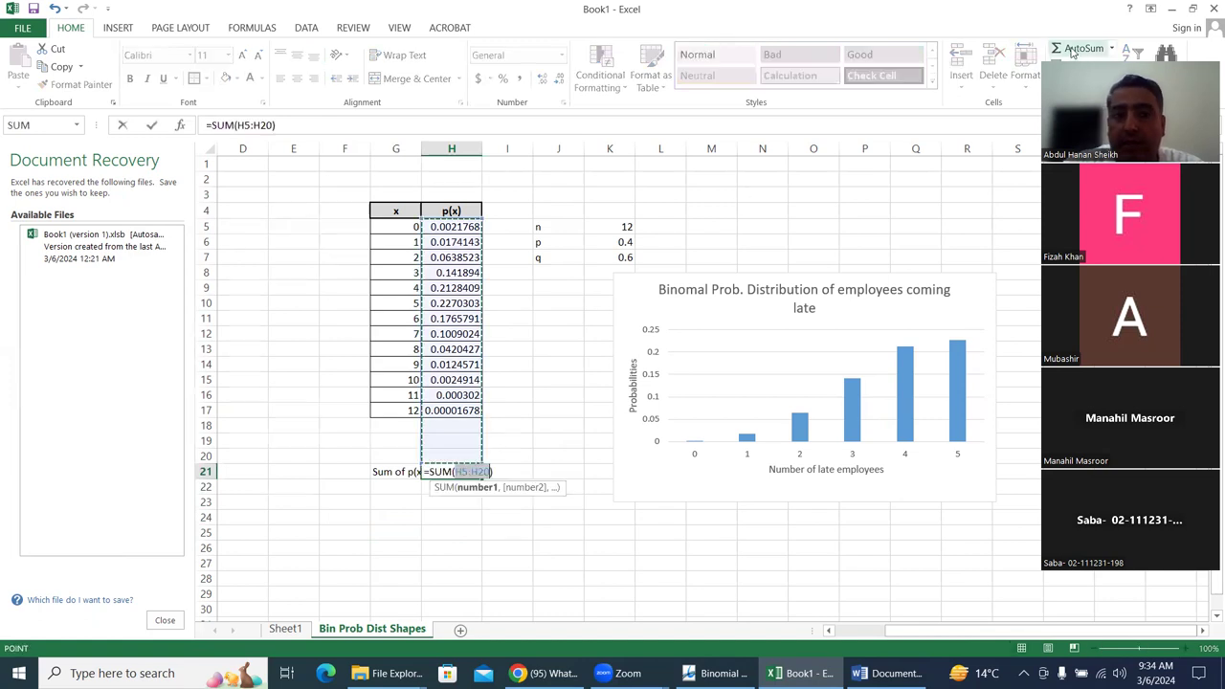
pyautogui.moveTo(460, 227); pyautogui.dragTo(466, 410)
pyautogui.press('Return')
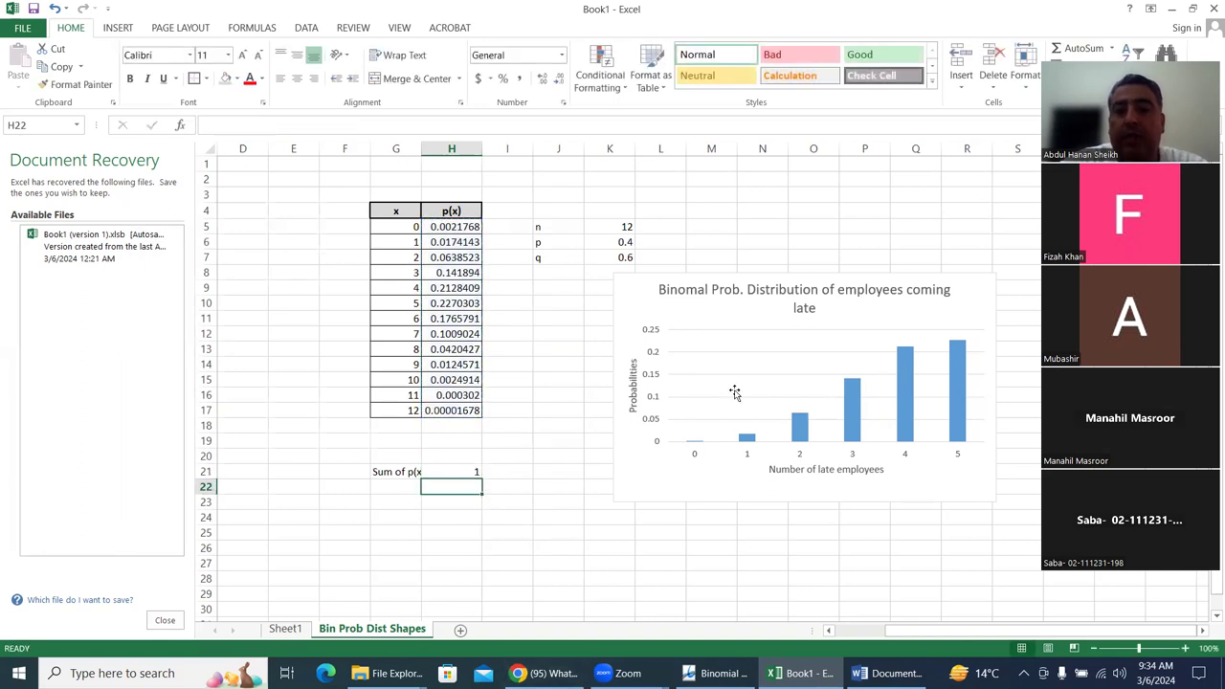
# Remove the old chart of late employees from the sheet
pyautogui.moveTo(409, 226); pyautogui.dragTo(464, 409)
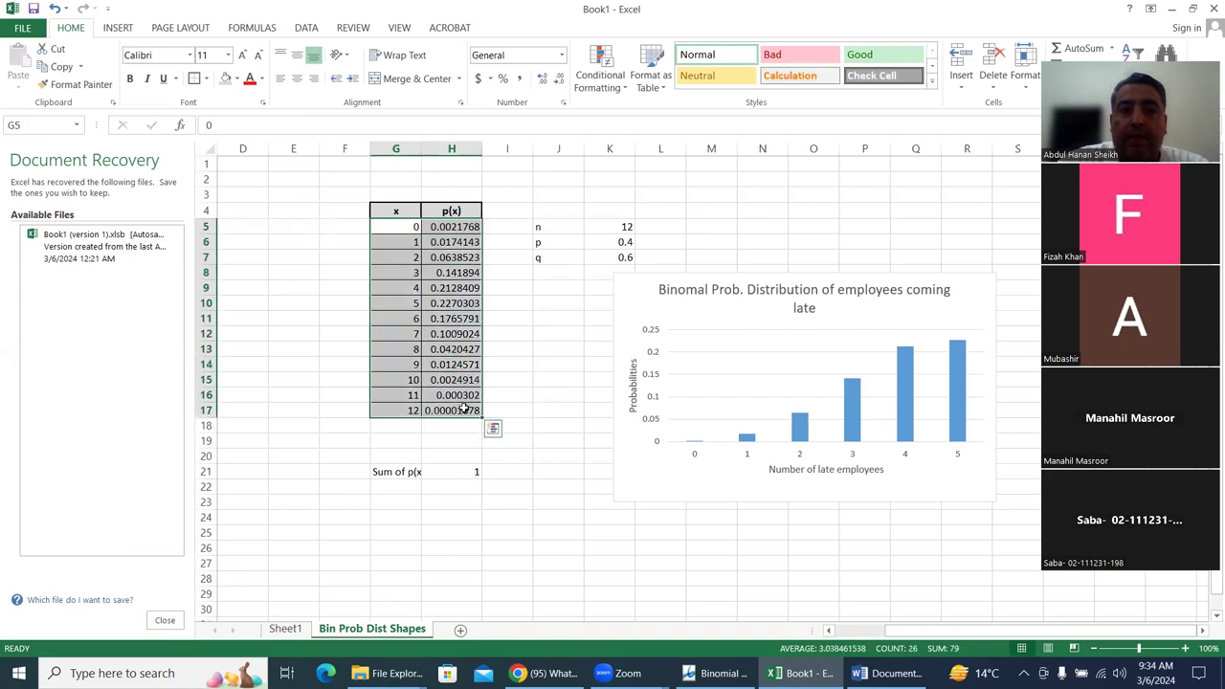
pyautogui.click(769, 312)
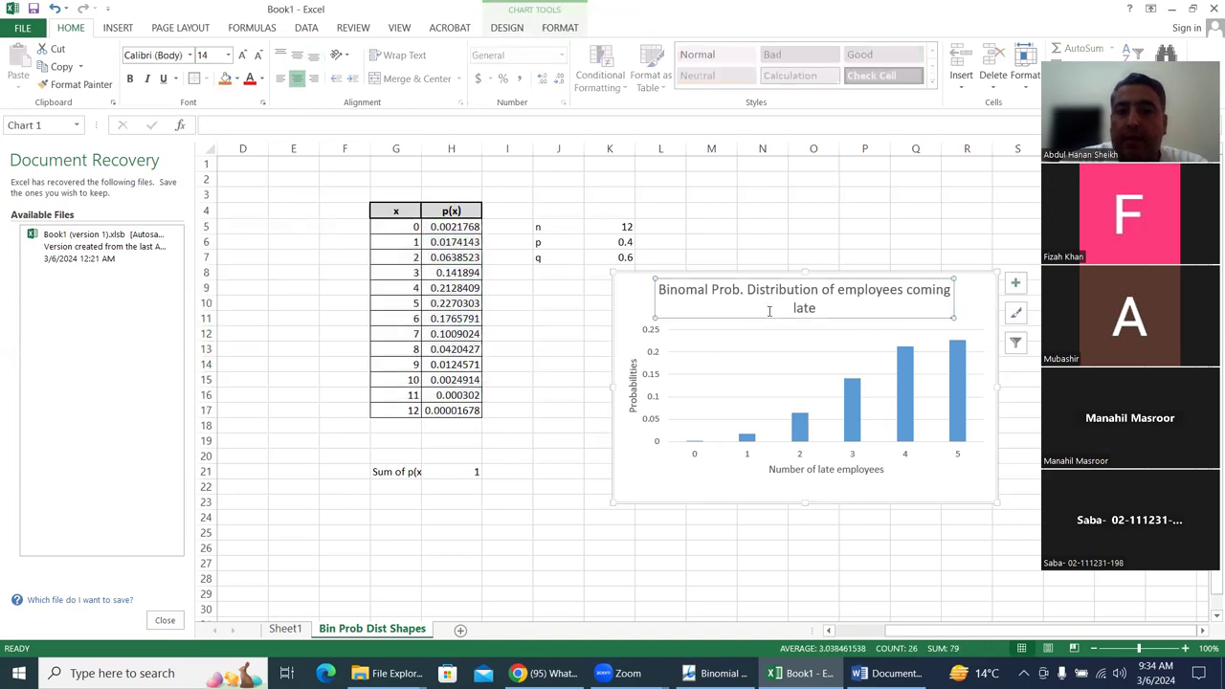
pyautogui.click(624, 283)
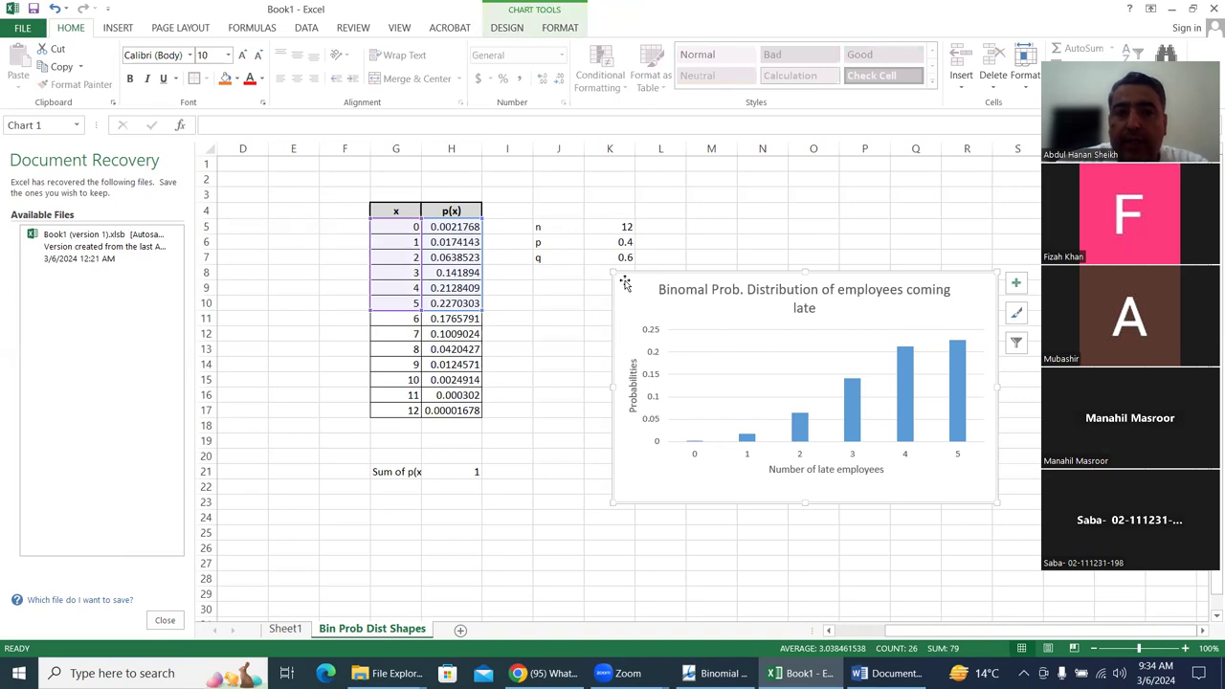
pyautogui.hotkey('ctrl', 'z')
pyautogui.hotkey('ctrl', 'z')
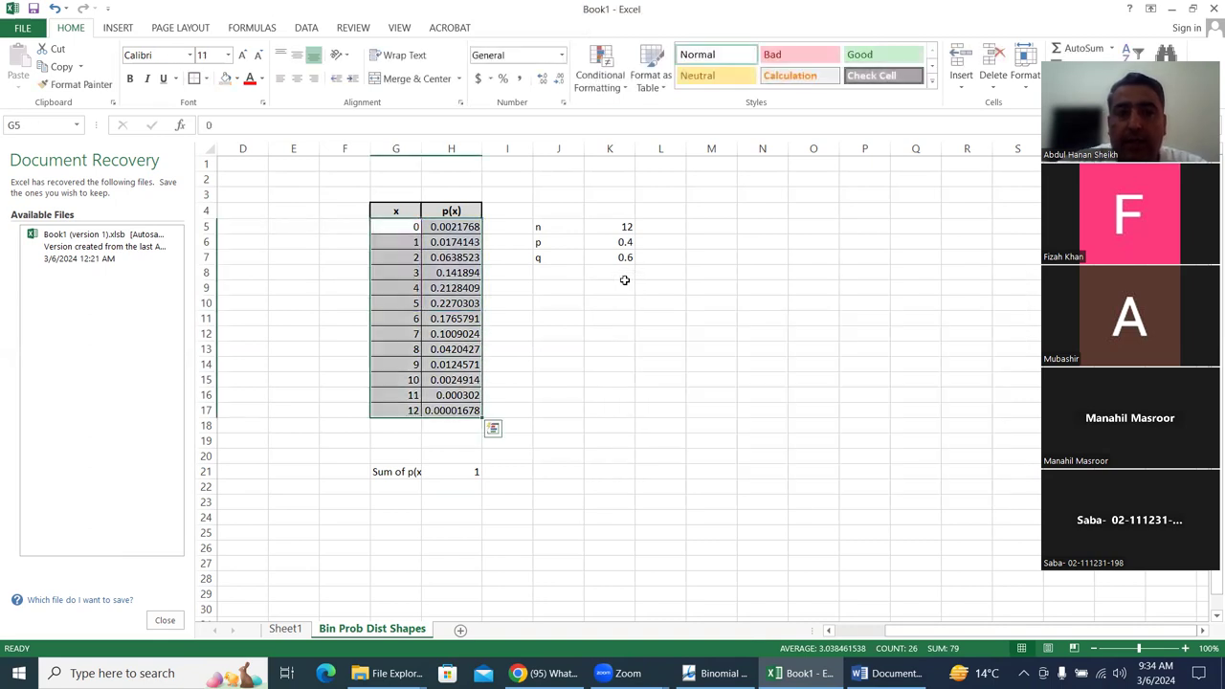
# Insert a clustered column chart of G5:H17 with x as the categories, and place it below the n, p and q values
pyautogui.click(398, 229)
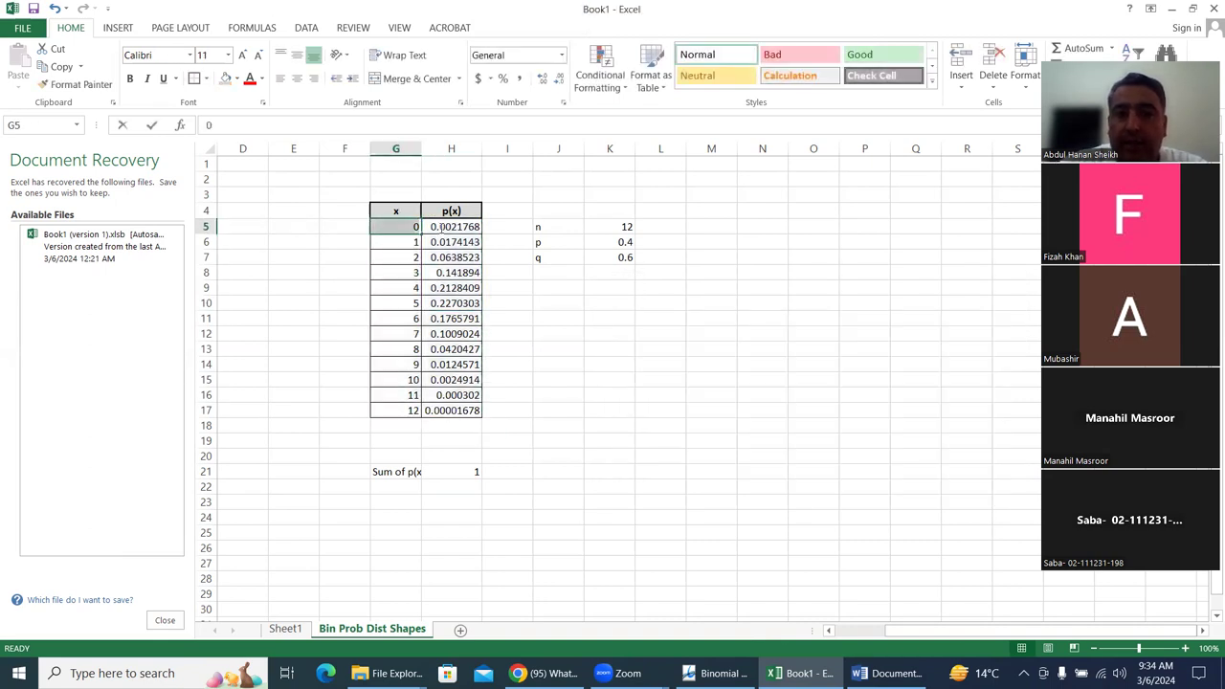
pyautogui.moveTo(454, 410); pyautogui.dragTo(413, 227)
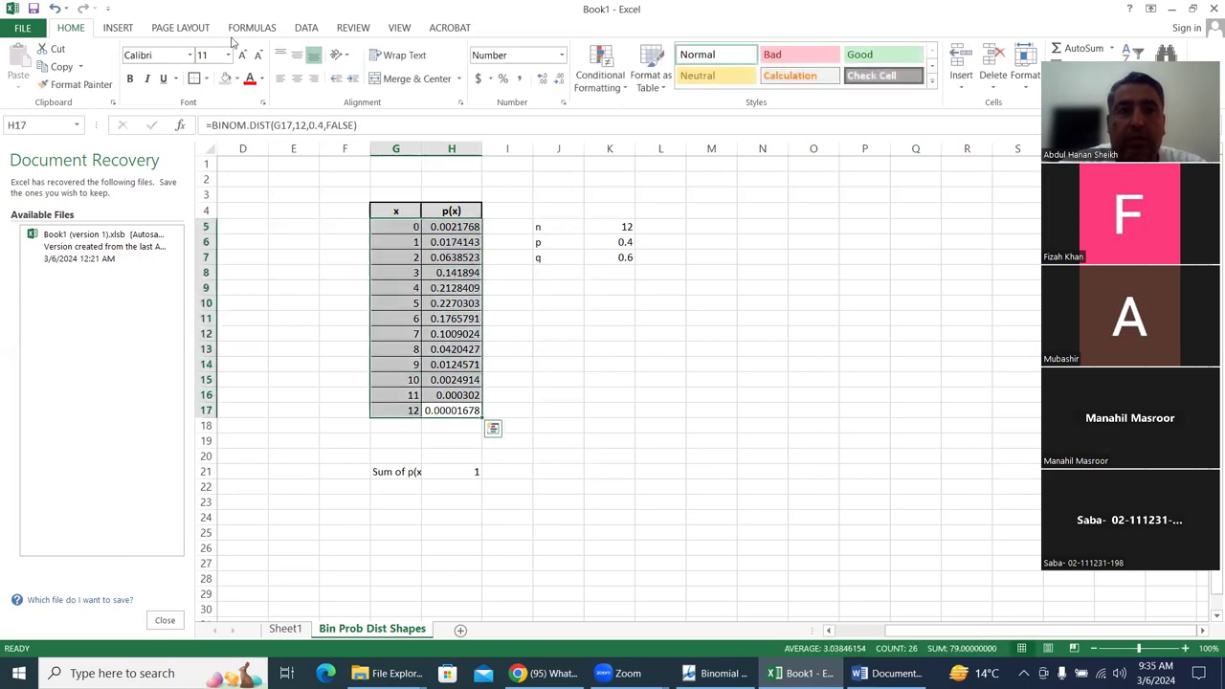
pyautogui.click(119, 28)
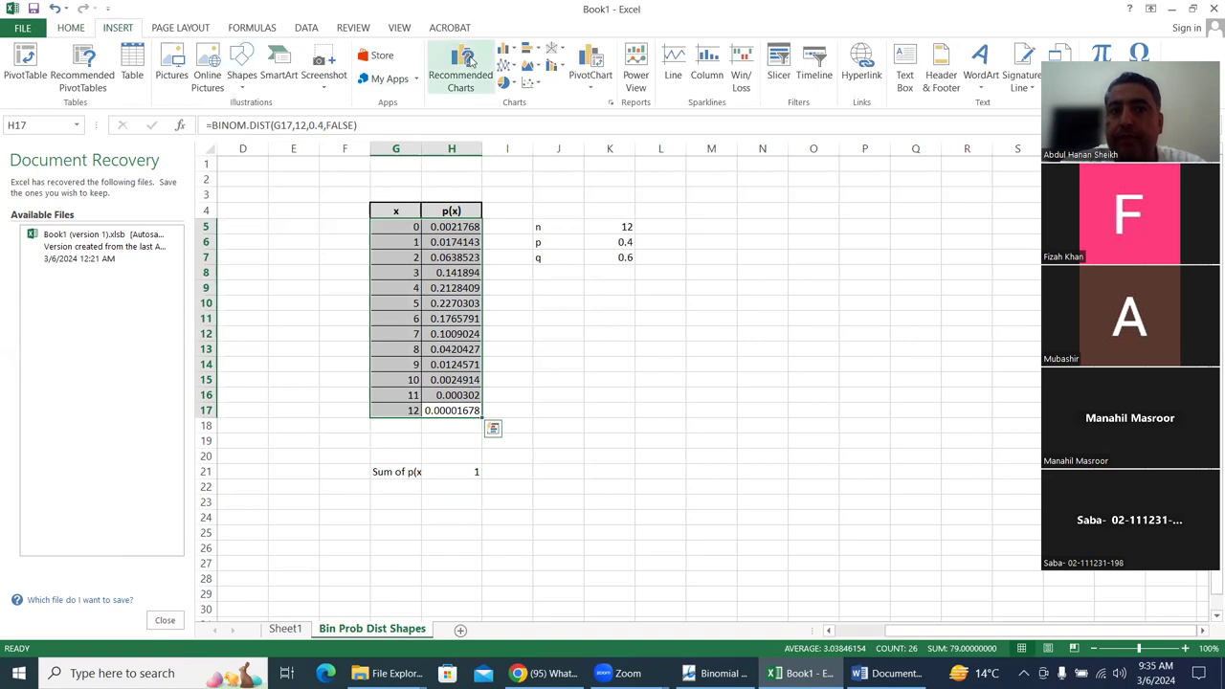
pyautogui.click(512, 50)
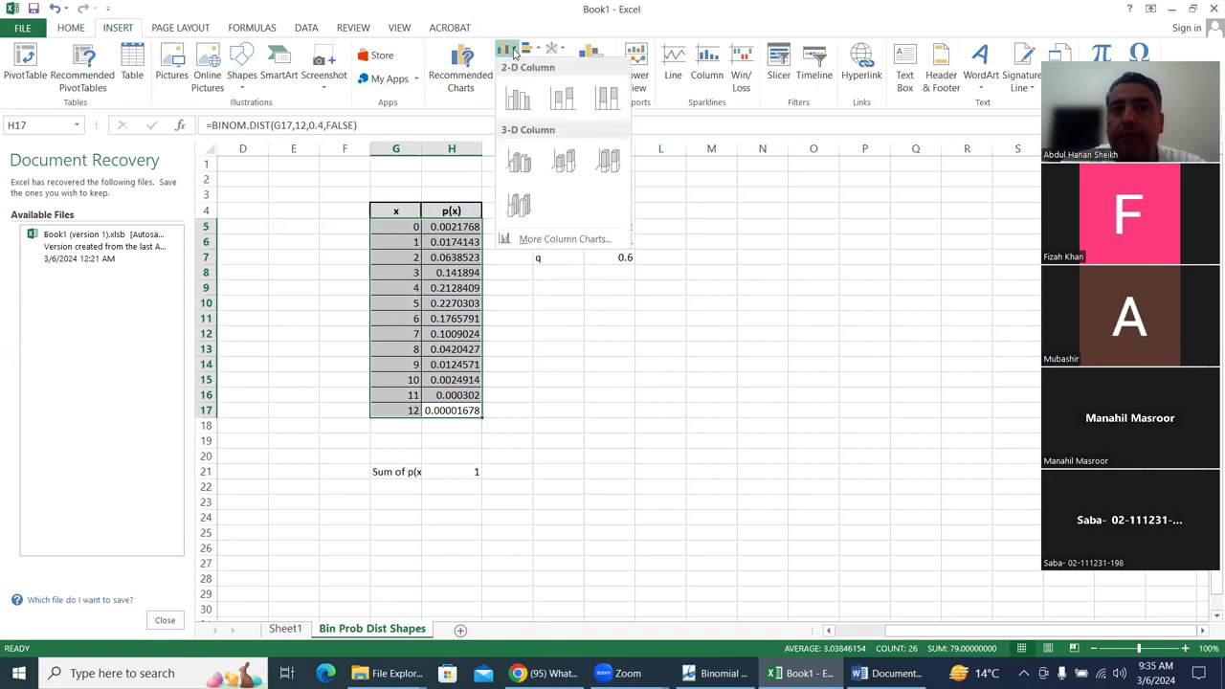
pyautogui.click(564, 239)
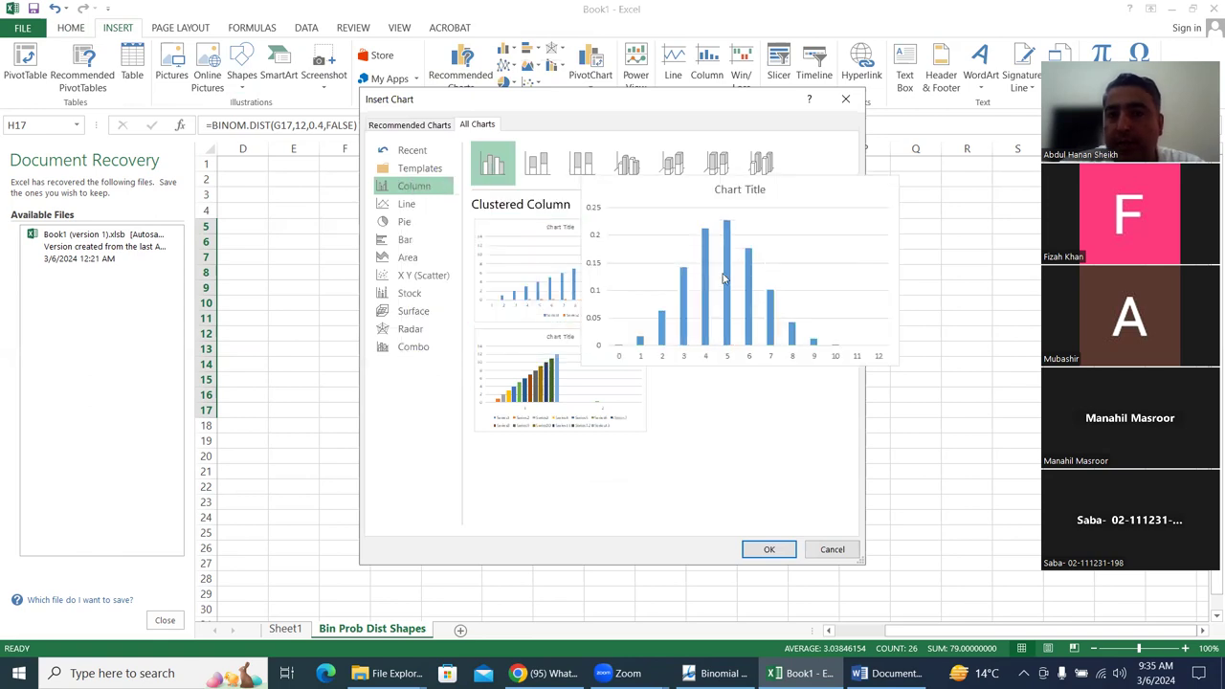
pyautogui.click(727, 272)
pyautogui.click(758, 553)
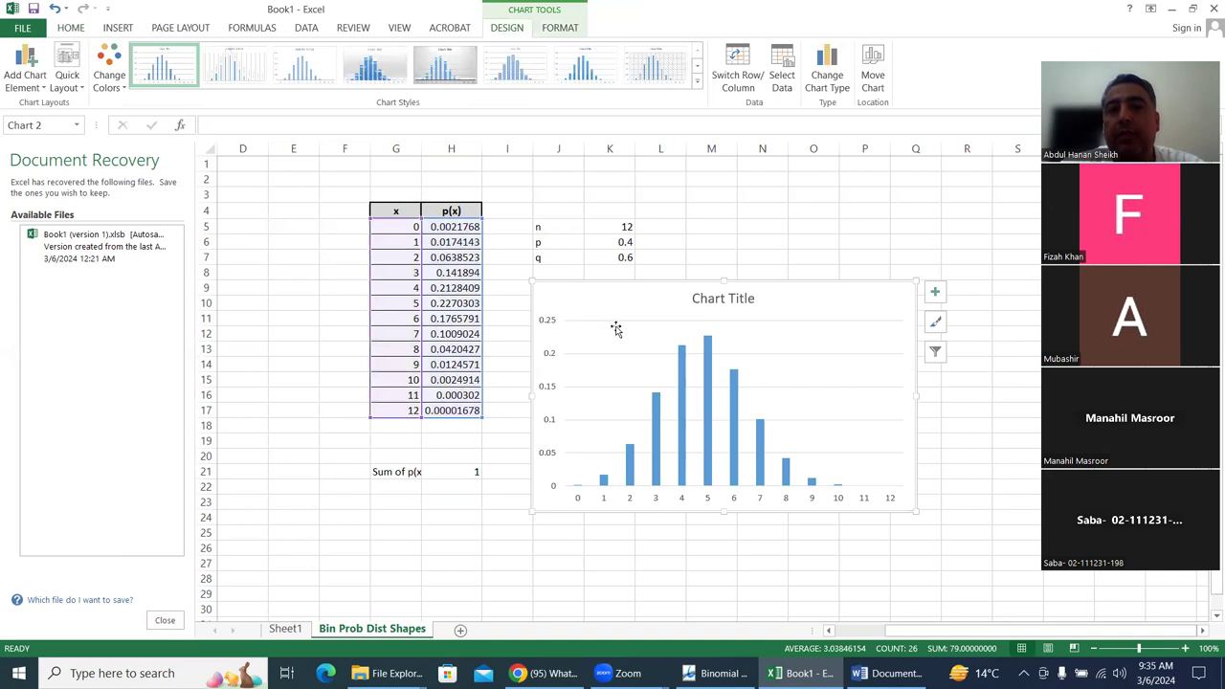
pyautogui.moveTo(613, 300)
pyautogui.mouseDown()
pyautogui.moveTo(676, 302)
pyautogui.moveTo(704, 318)
pyautogui.mouseUp()
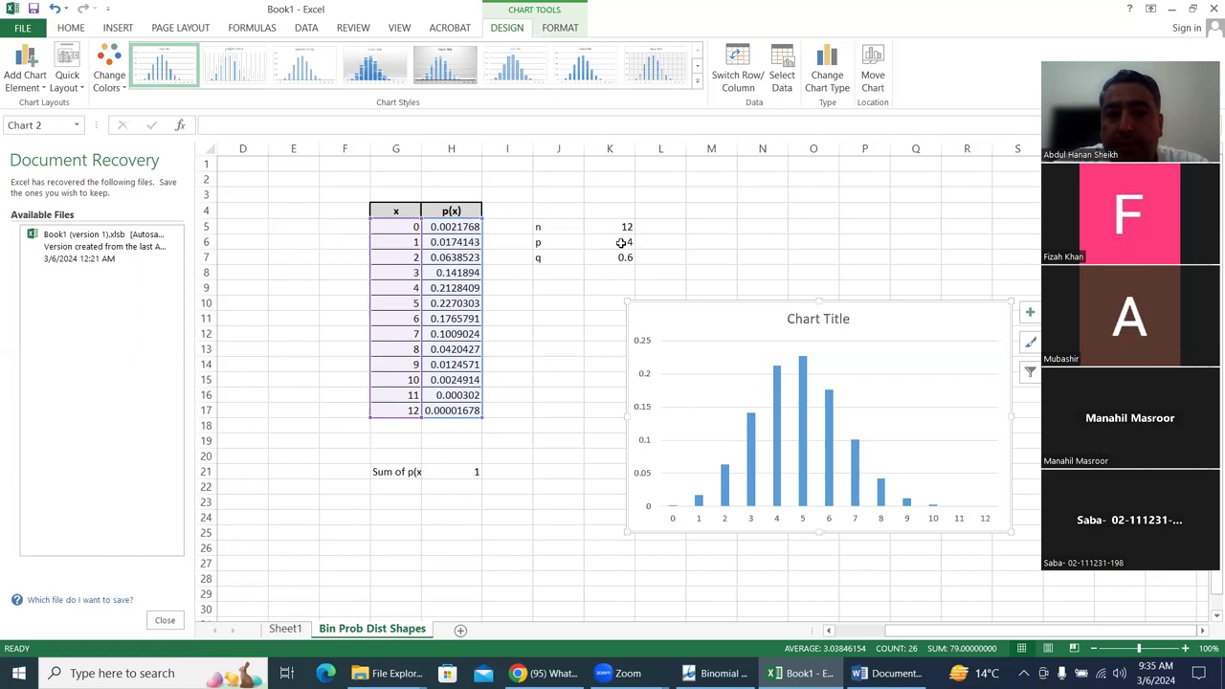
# Replace the fixed 0.4 probability argument in the H5 formula with a reference to K6
pyautogui.click(463, 226)
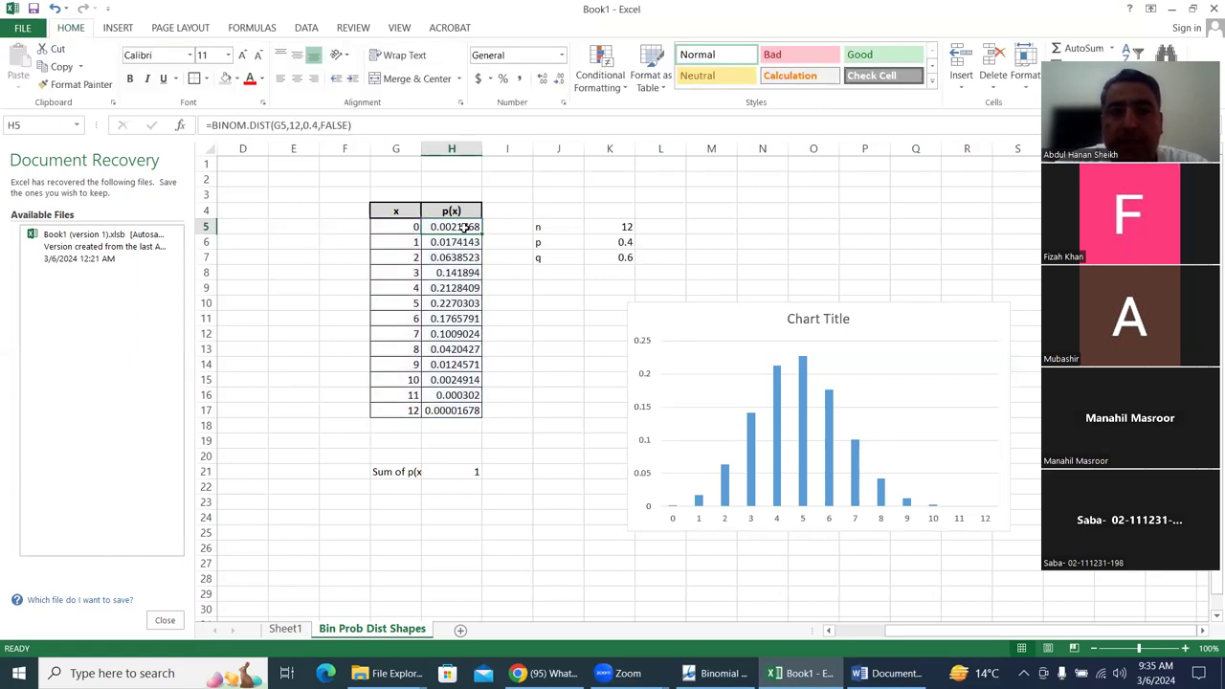
pyautogui.click(316, 125)
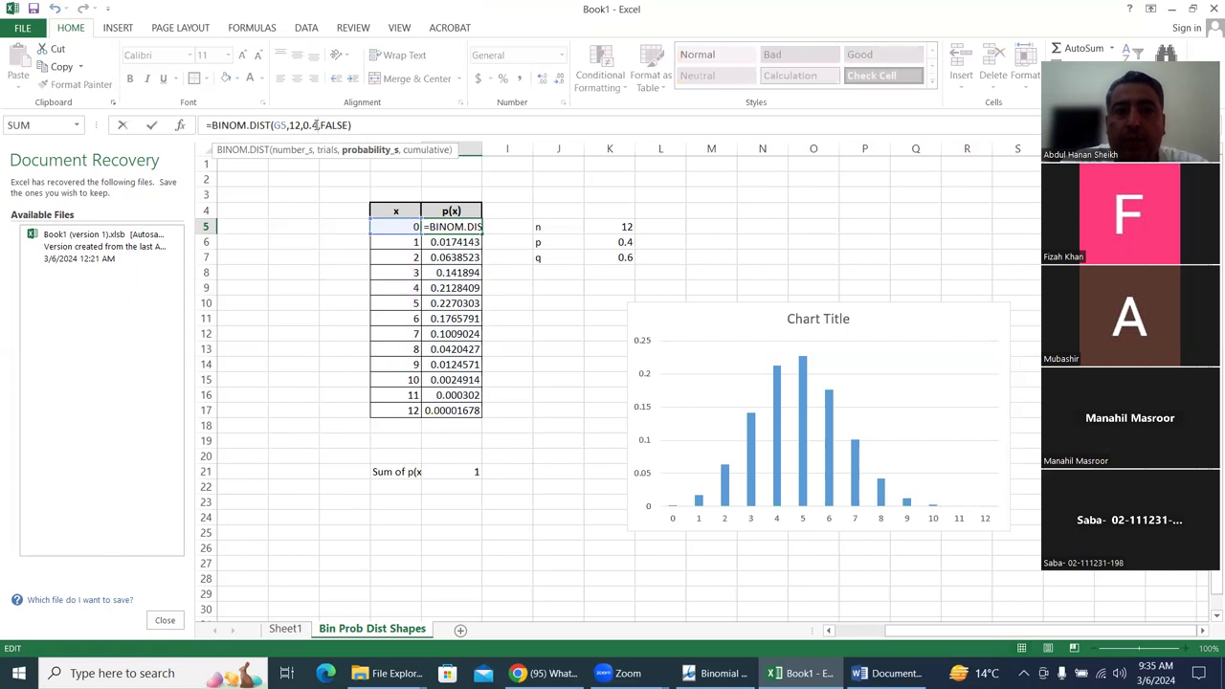
pyautogui.click(612, 242)
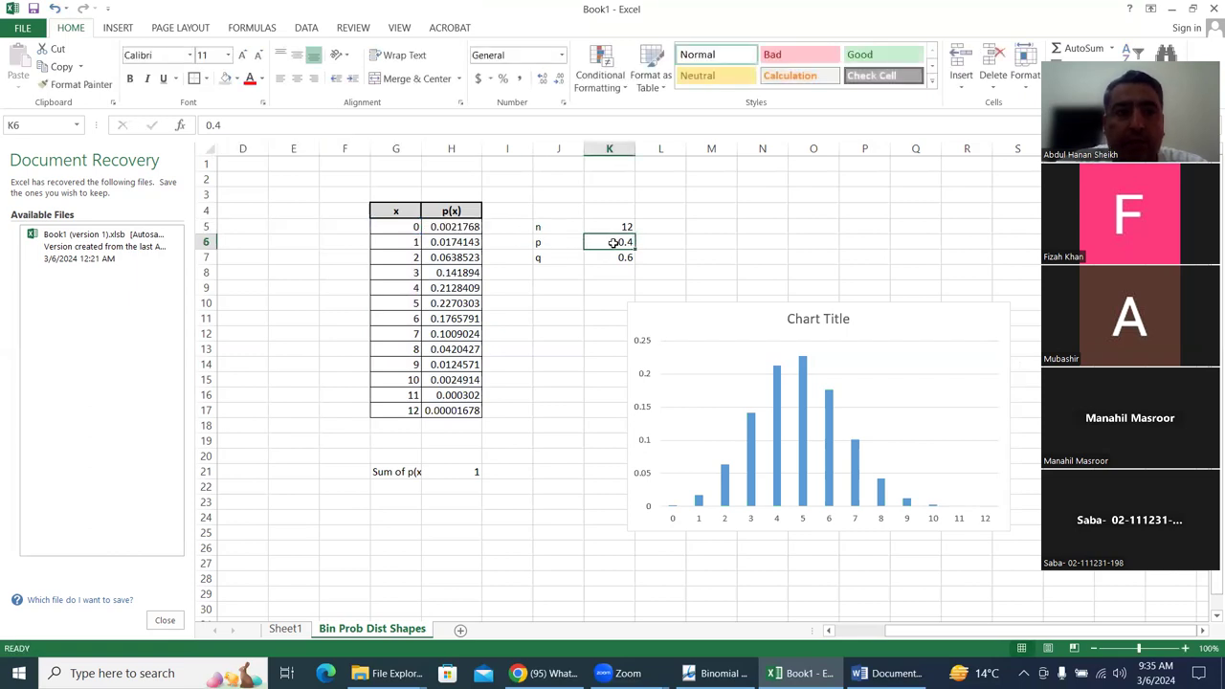
pyautogui.click(469, 228)
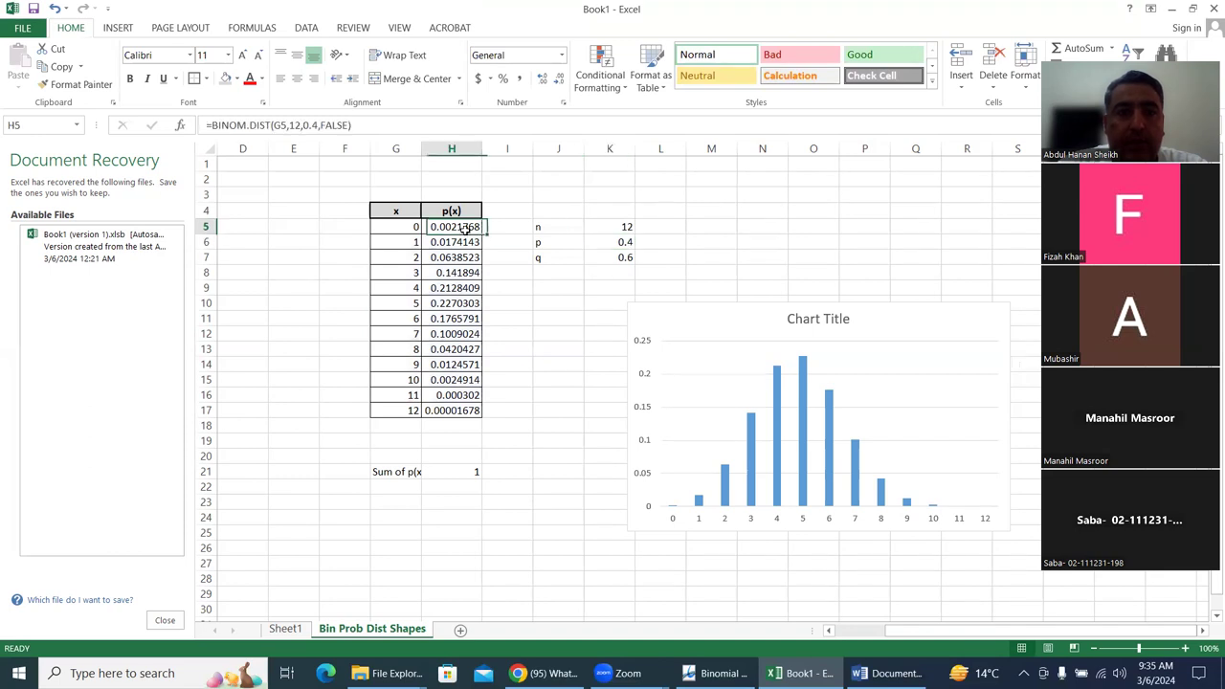
pyautogui.click(318, 124)
pyautogui.press('BackSpace')
pyautogui.press('BackSpace')
pyautogui.press('BackSpace')
pyautogui.press('BackSpace')
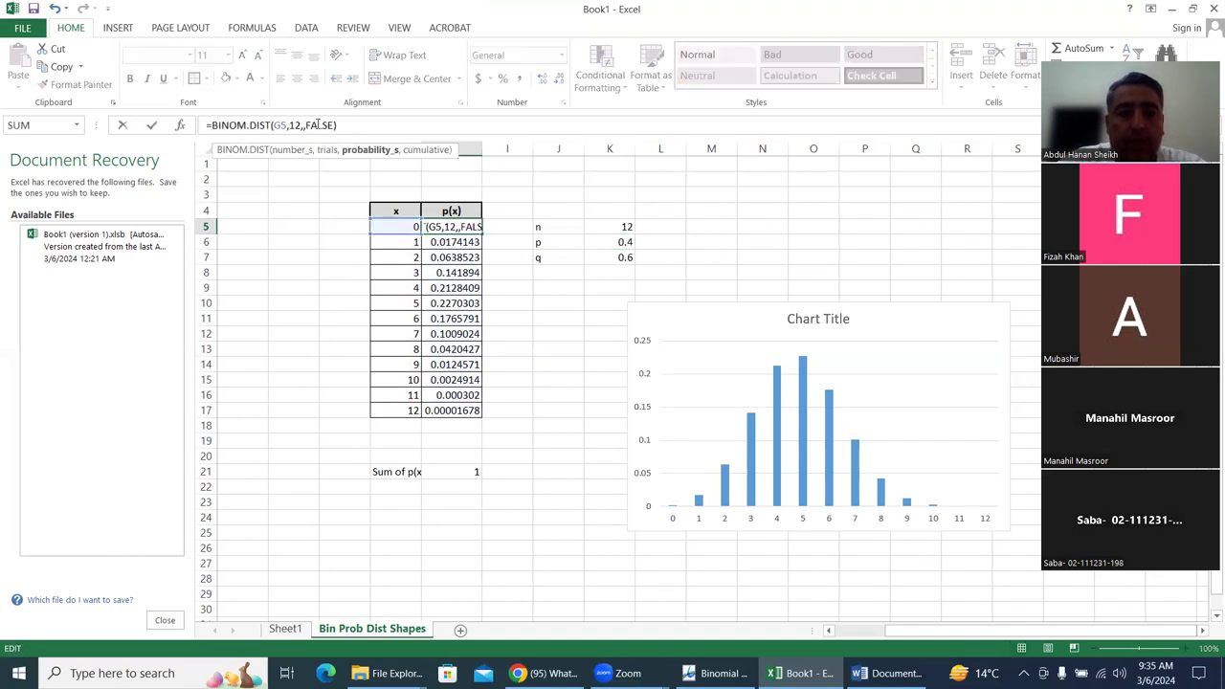
pyautogui.write('K6')
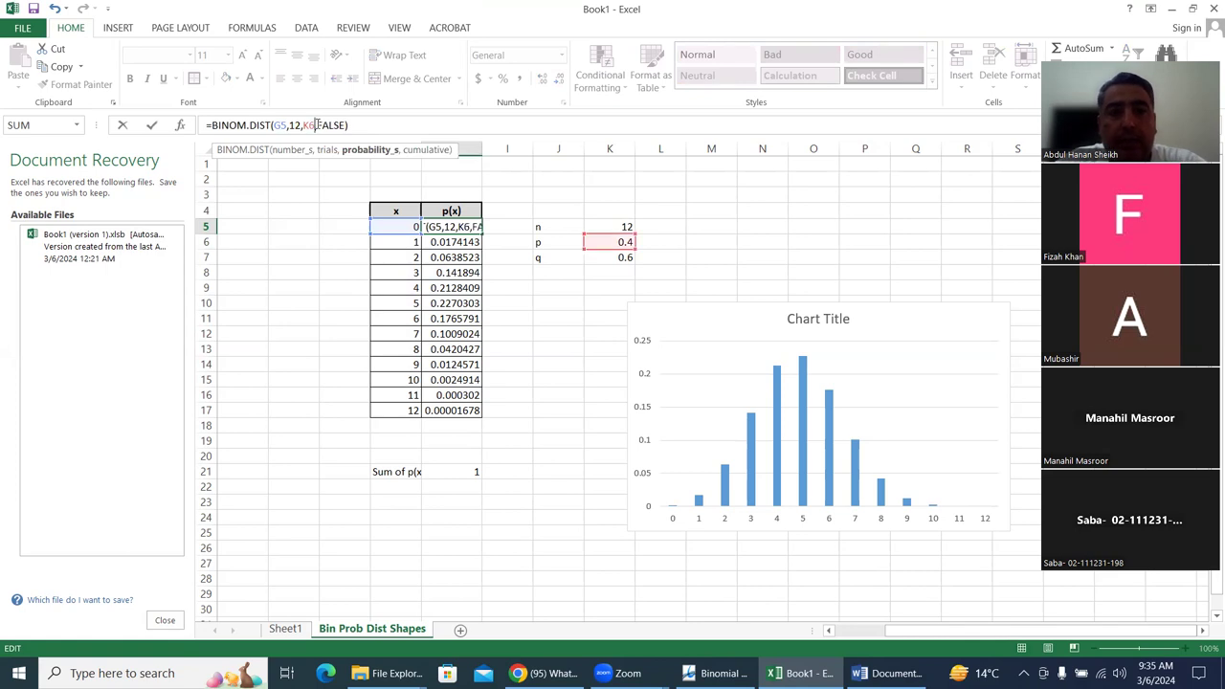
pyautogui.press('Return')
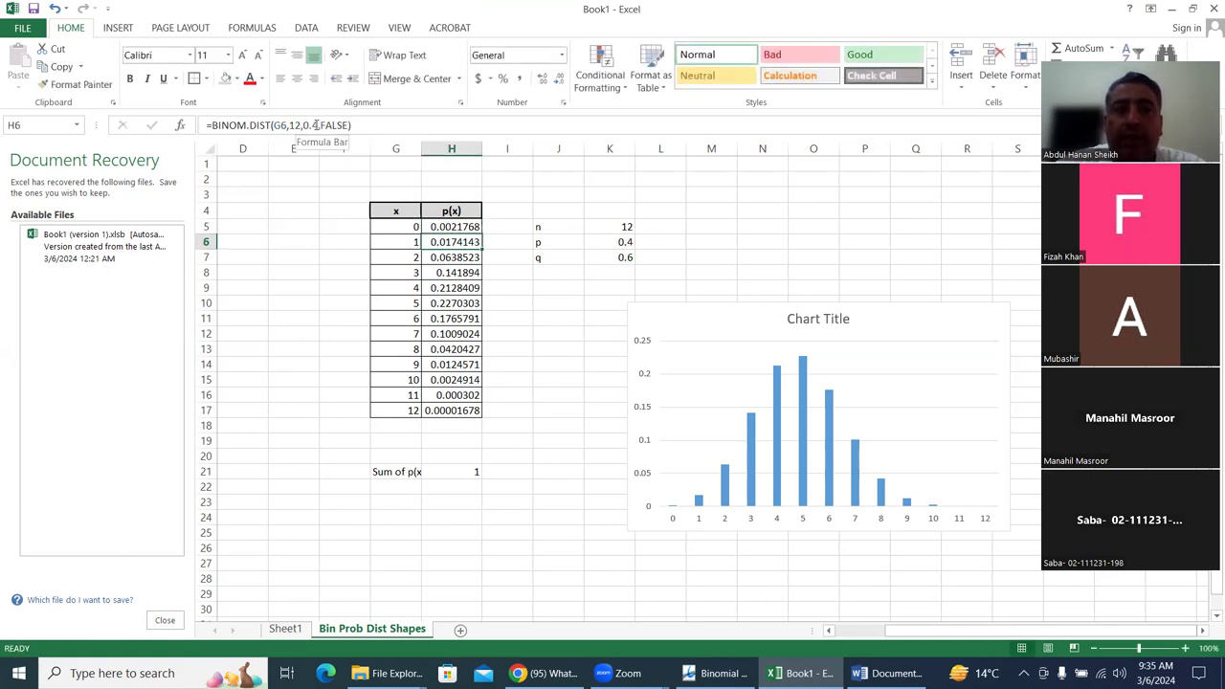
# Replace the fixed 0.4 probability argument in the H6 formula with a reference to K6
pyautogui.click(317, 126)
pyautogui.press('BackSpace')
pyautogui.press('BackSpace')
pyautogui.press('BackSpace')
pyautogui.write('K6')
pyautogui.press('Return')
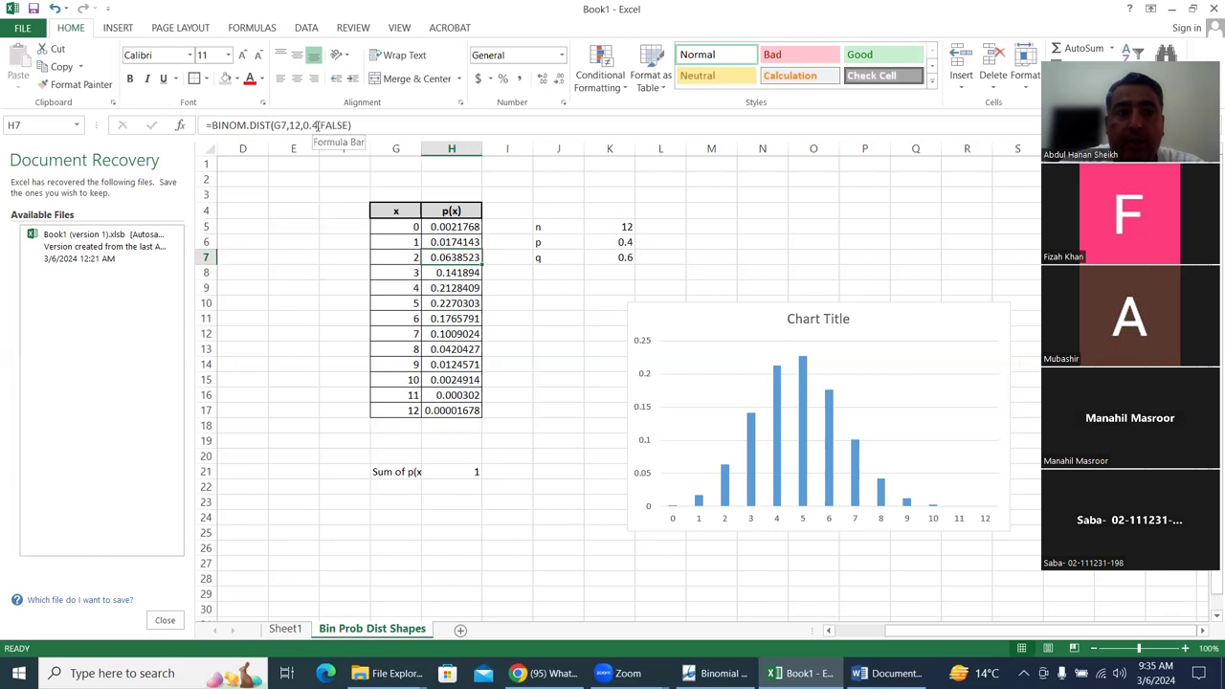
# Replace the fixed 0.4 probability argument in the H7 formula with a reference to K6
pyautogui.click(320, 125)
pyautogui.press('BackSpace')
pyautogui.press('BackSpace')
pyautogui.press('BackSpace')
pyautogui.write('0.6')
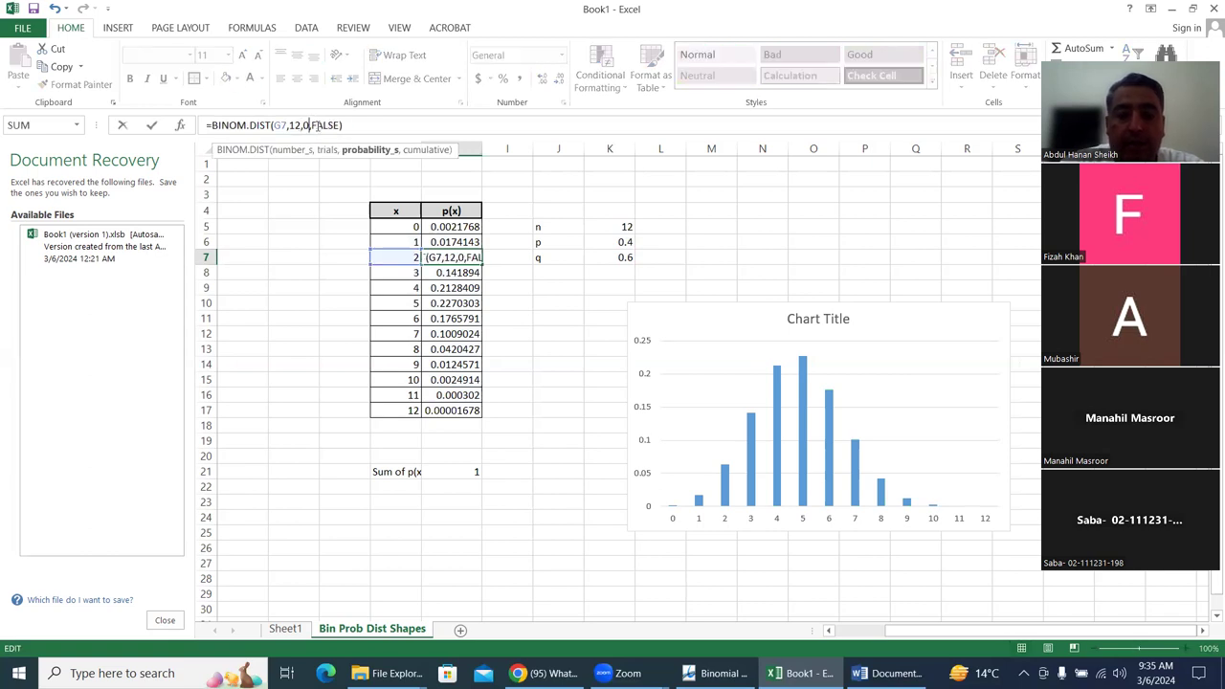
pyautogui.press('BackSpace')
pyautogui.press('BackSpace')
pyautogui.press('BackSpace')
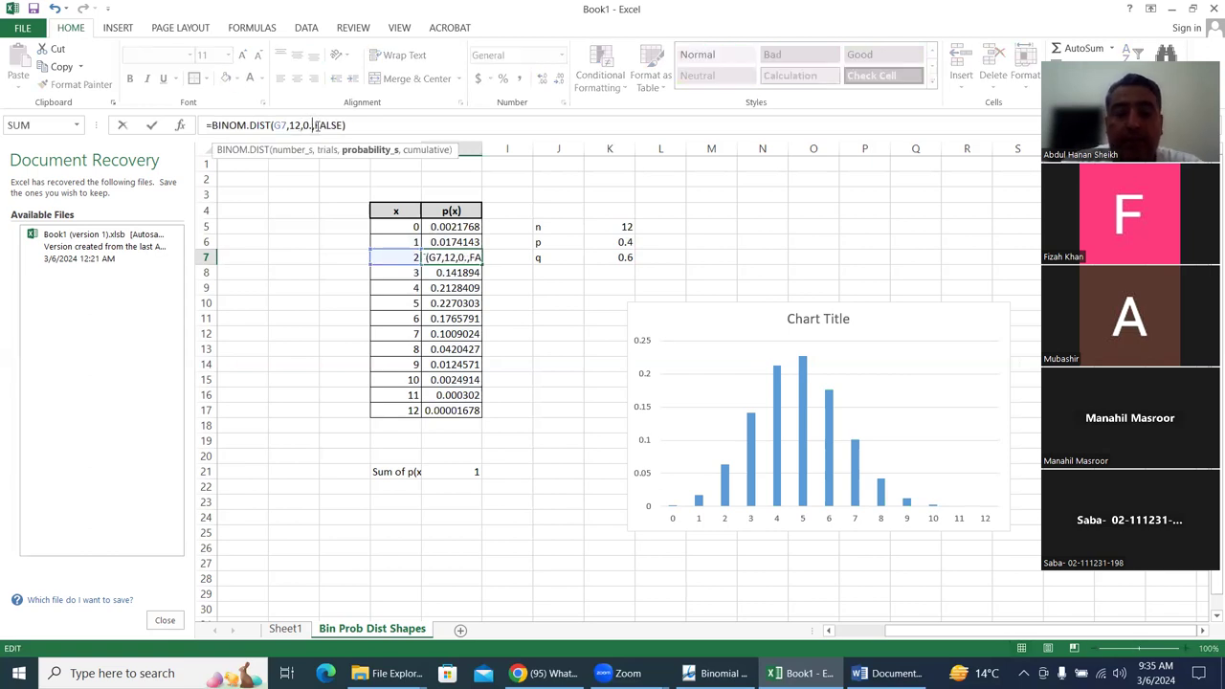
pyautogui.write('K6')
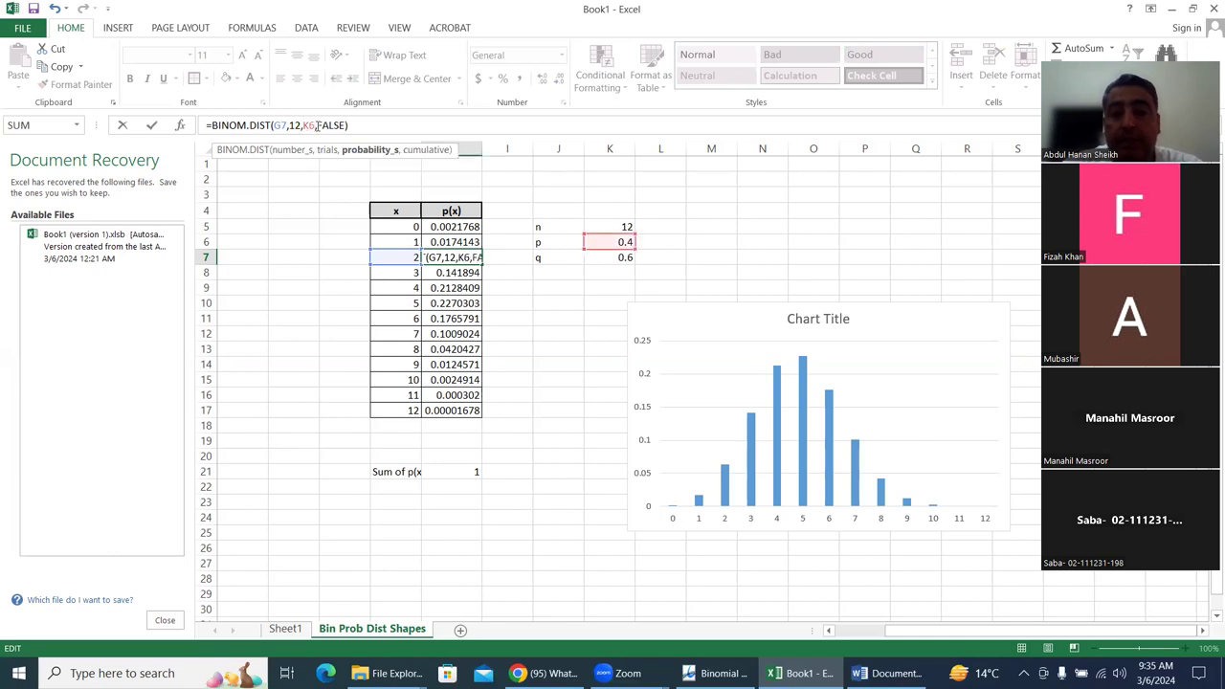
pyautogui.press('Return')
# Replace the fixed 0.4 probability argument in the H8 formula with a reference to K6
pyautogui.click(317, 125)
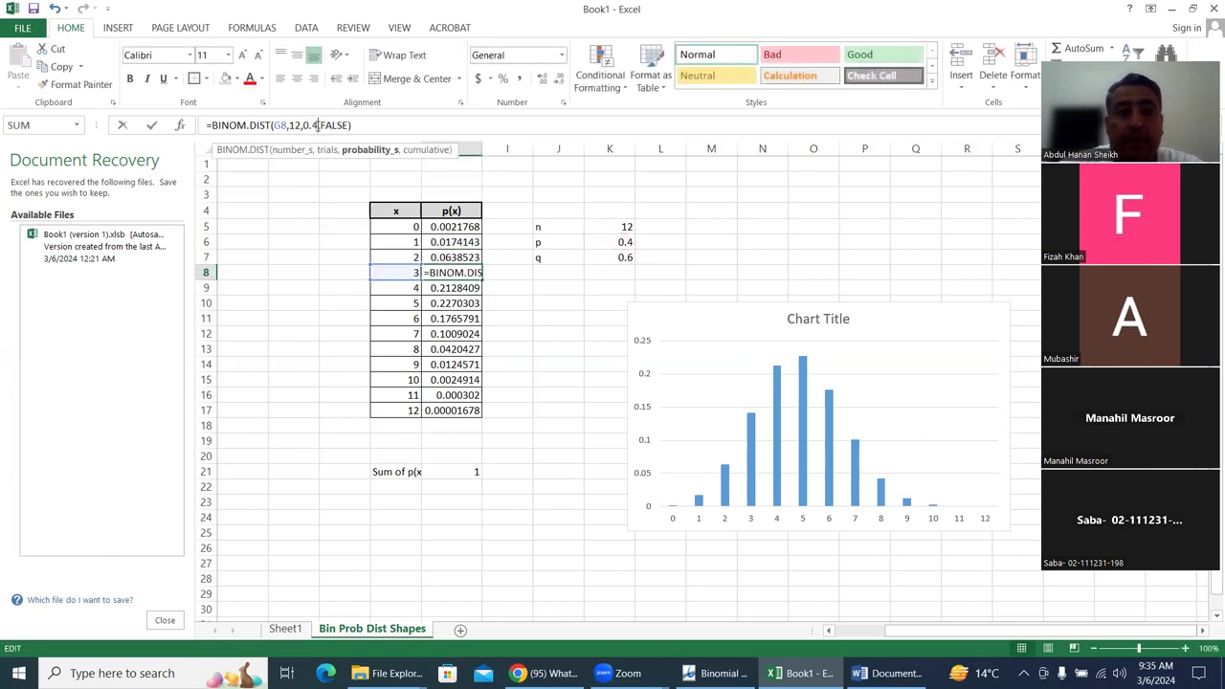
pyautogui.press('BackSpace')
pyautogui.press('BackSpace')
pyautogui.press('BackSpace')
pyautogui.write('K6')
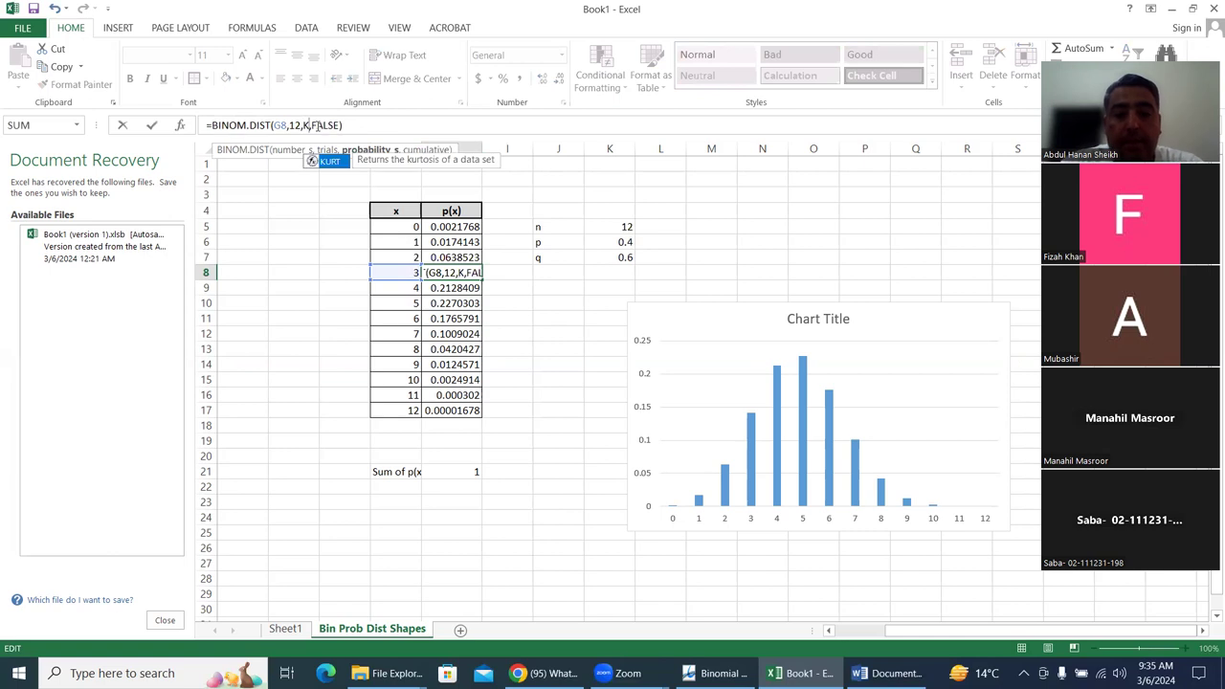
pyautogui.press('Return')
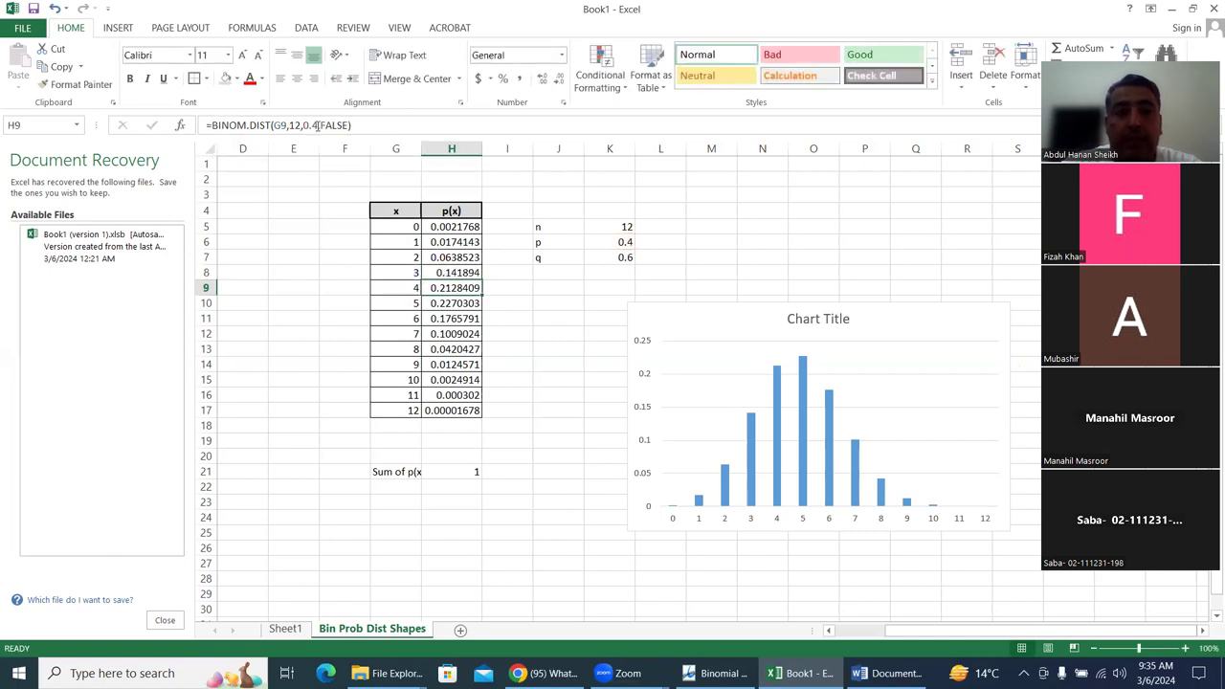
# Replace the fixed 0.4 probability argument in the H9 formula with a reference to K6
pyautogui.click(319, 125)
pyautogui.press('BackSpace')
pyautogui.press('BackSpace')
pyautogui.press('BackSpace')
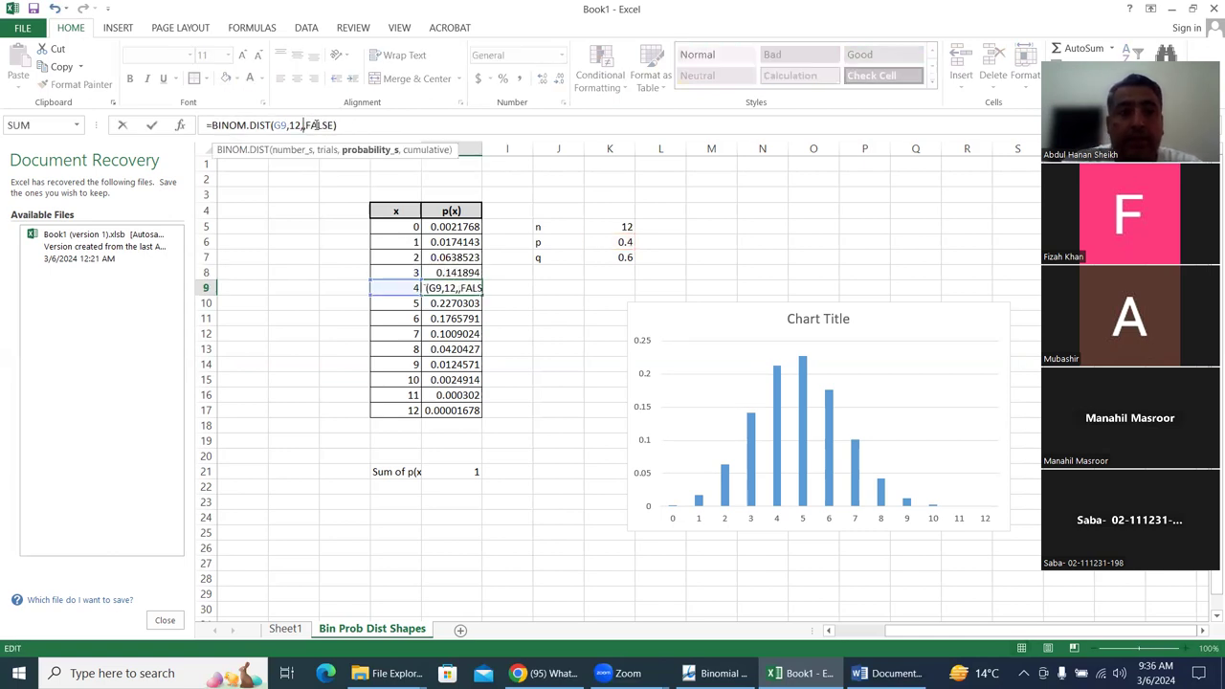
pyautogui.write('K6')
pyautogui.press('Return')
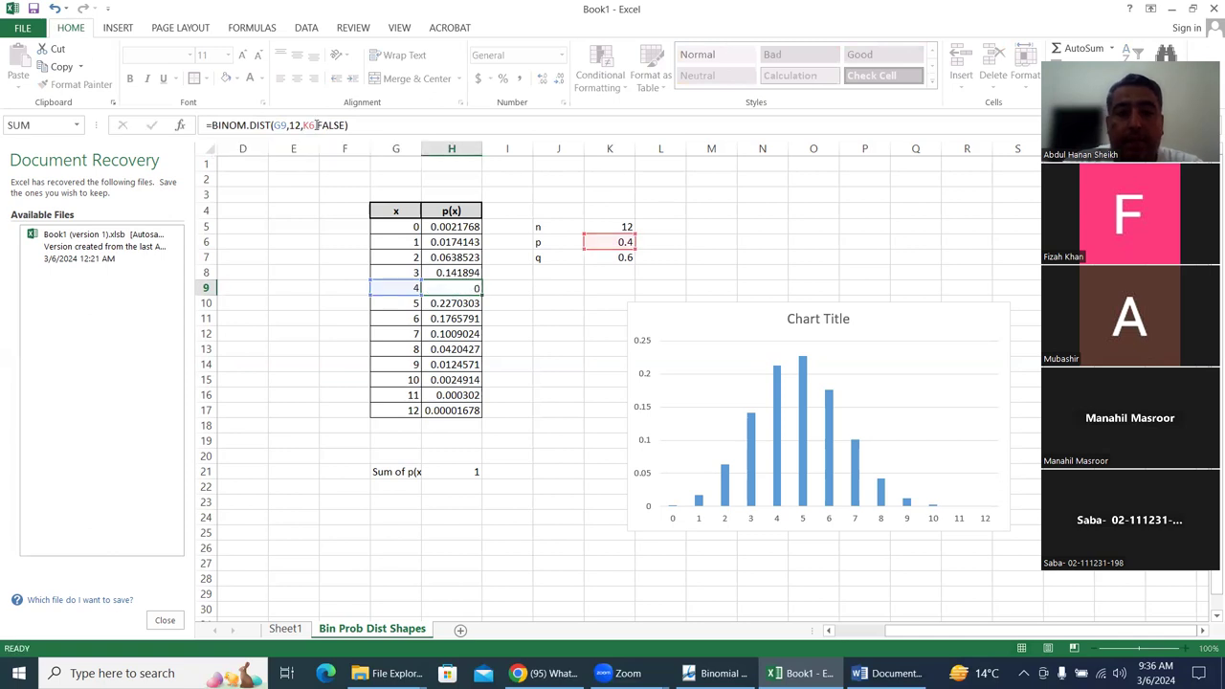
# Try to fill the K6-based BINOM.DIST formulas from H5:H8 down through H17
pyautogui.click(451, 226)
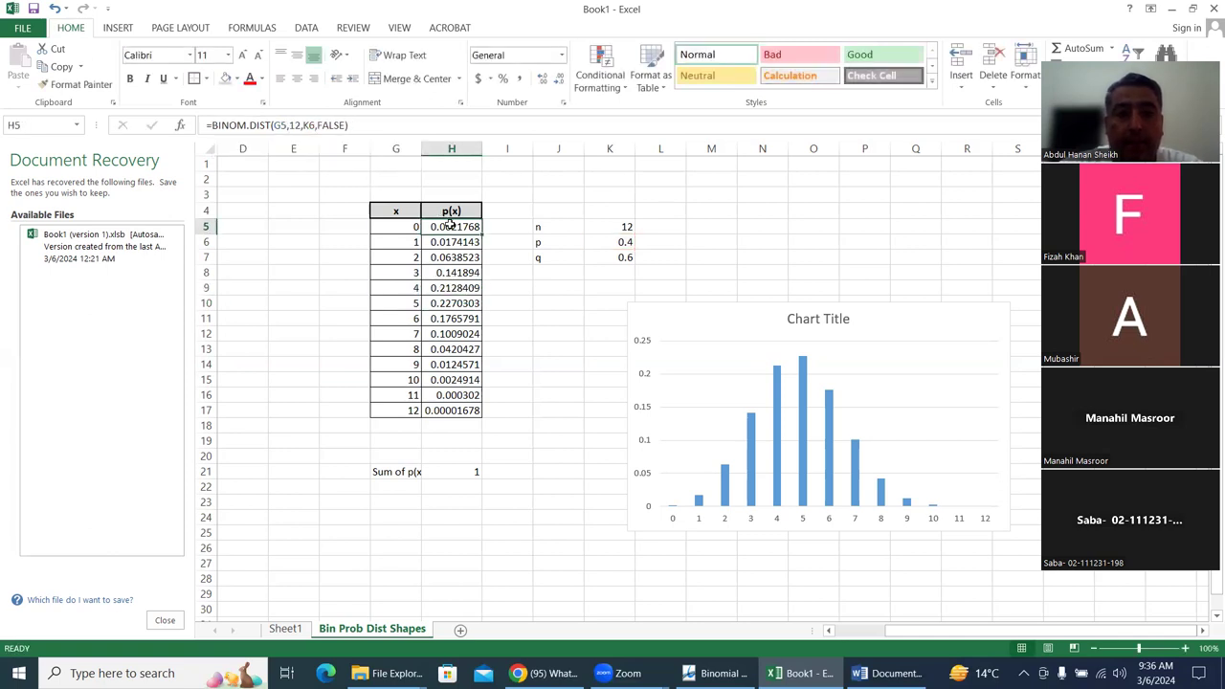
pyautogui.doubleClick(451, 226)
pyautogui.press('Escape')
pyautogui.moveTo(455, 227); pyautogui.dragTo(483, 416)
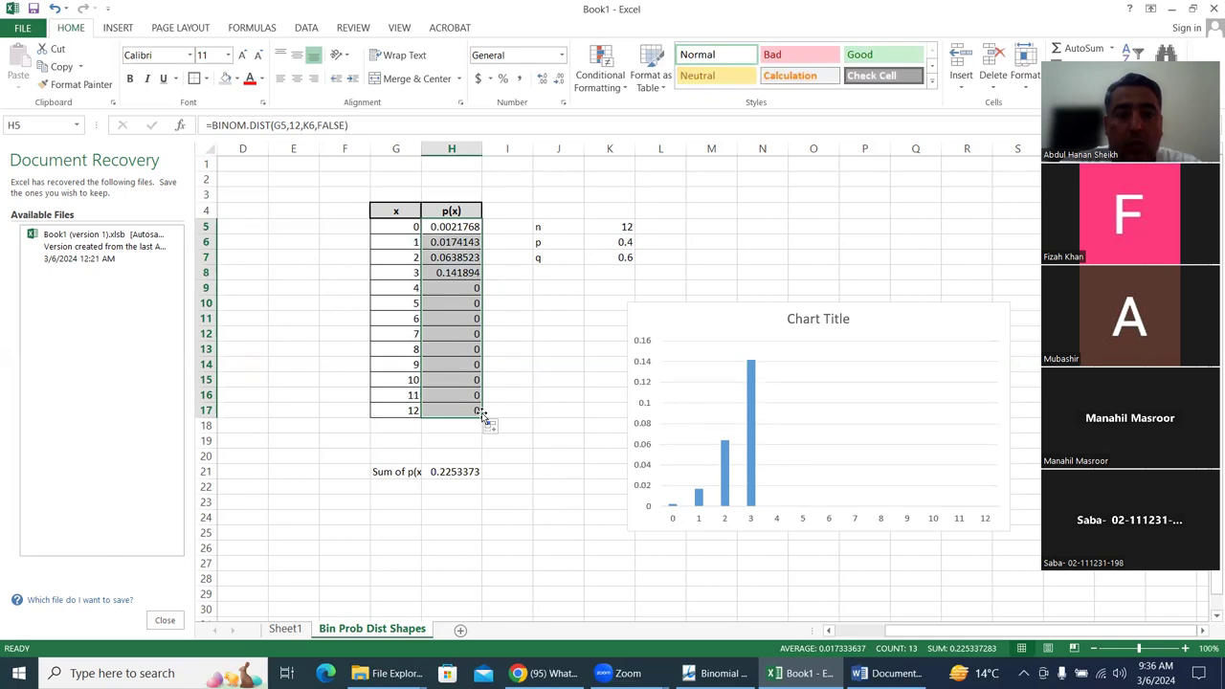
# Compare the filled formulas in H8 and H9, and correct the probability reference in H9 to K6
pyautogui.click(459, 287)
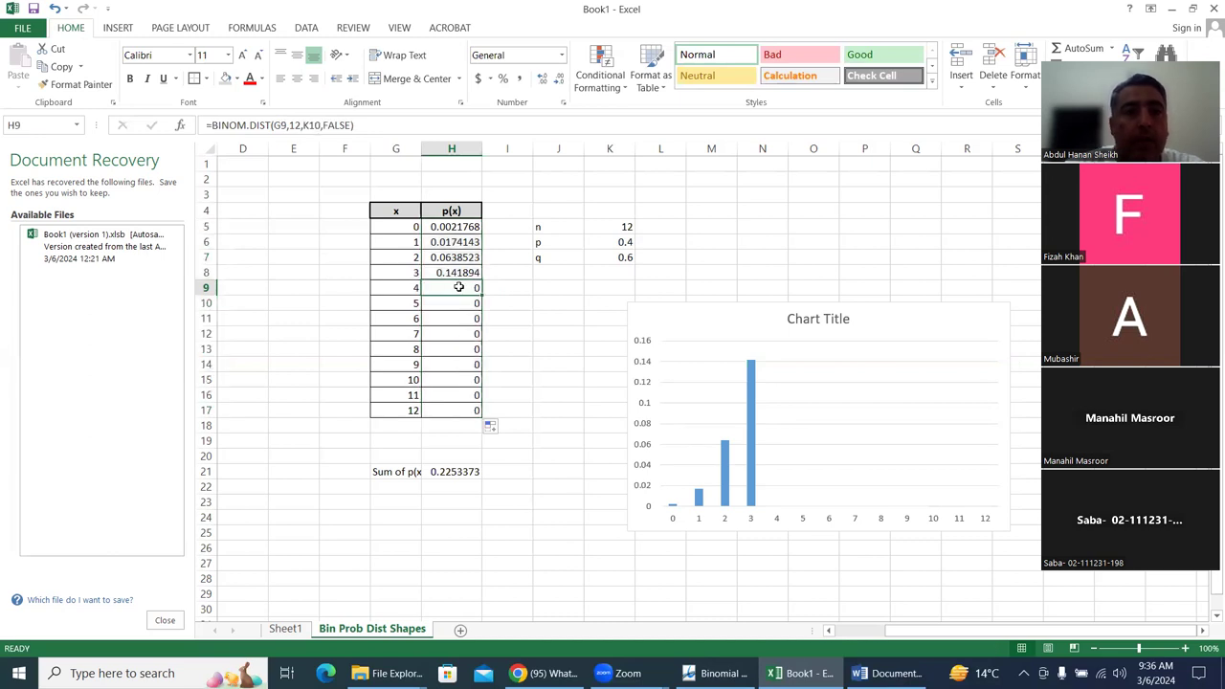
pyautogui.press('Up')
pyautogui.press('Down')
pyautogui.press('Up')
pyautogui.press('Down')
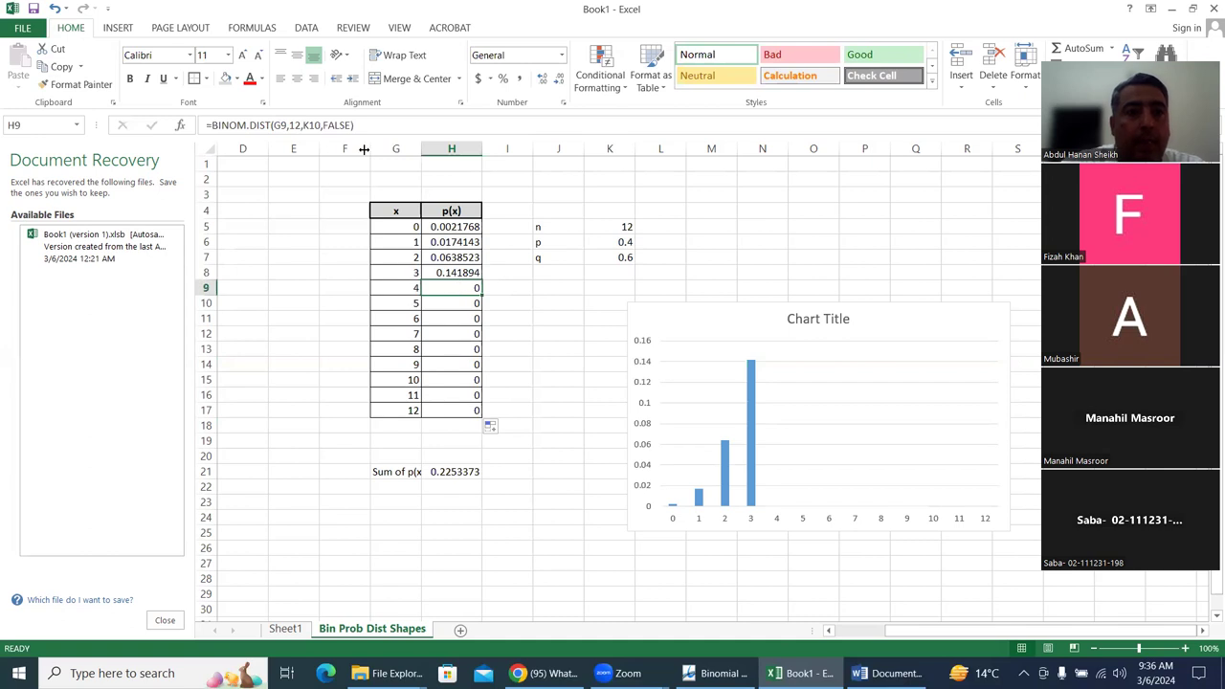
pyautogui.click(318, 126)
pyautogui.press('BackSpace')
pyautogui.press('BackSpace')
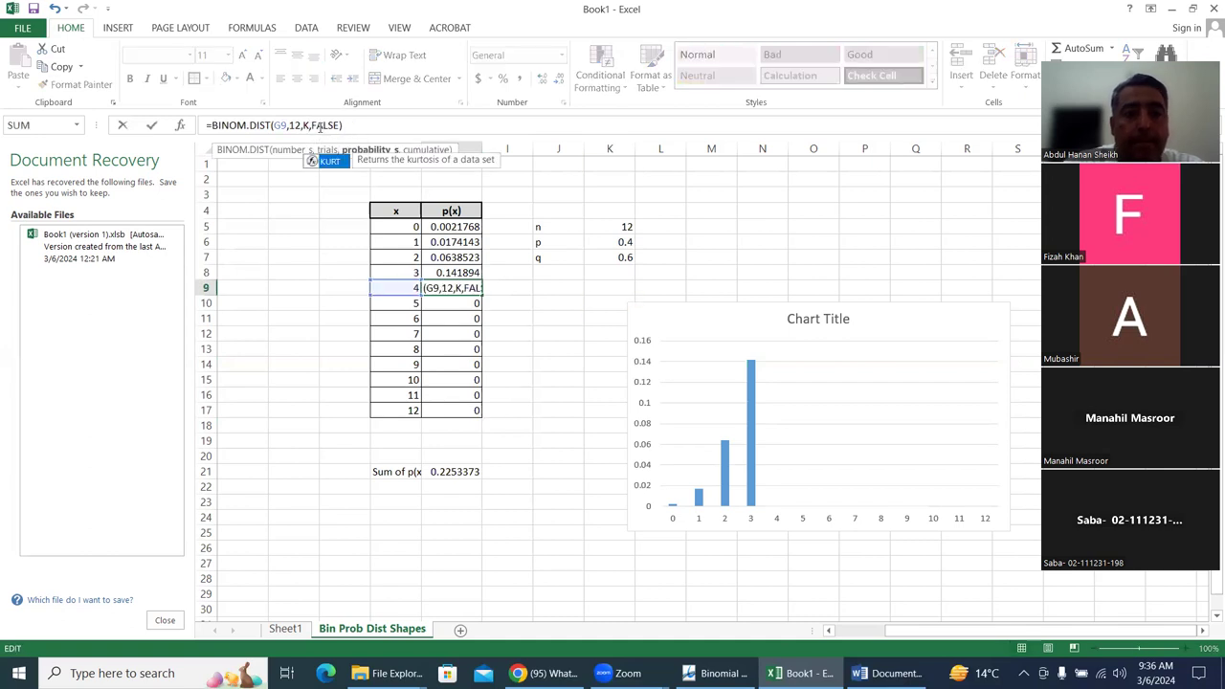
pyautogui.write('6')
pyautogui.press('Return')
# Correct the probability reference in the H10 formula to K6
pyautogui.click(318, 126)
pyautogui.press('BackSpace')
pyautogui.press('BackSpace')
pyautogui.write('6')
pyautogui.press('Return')
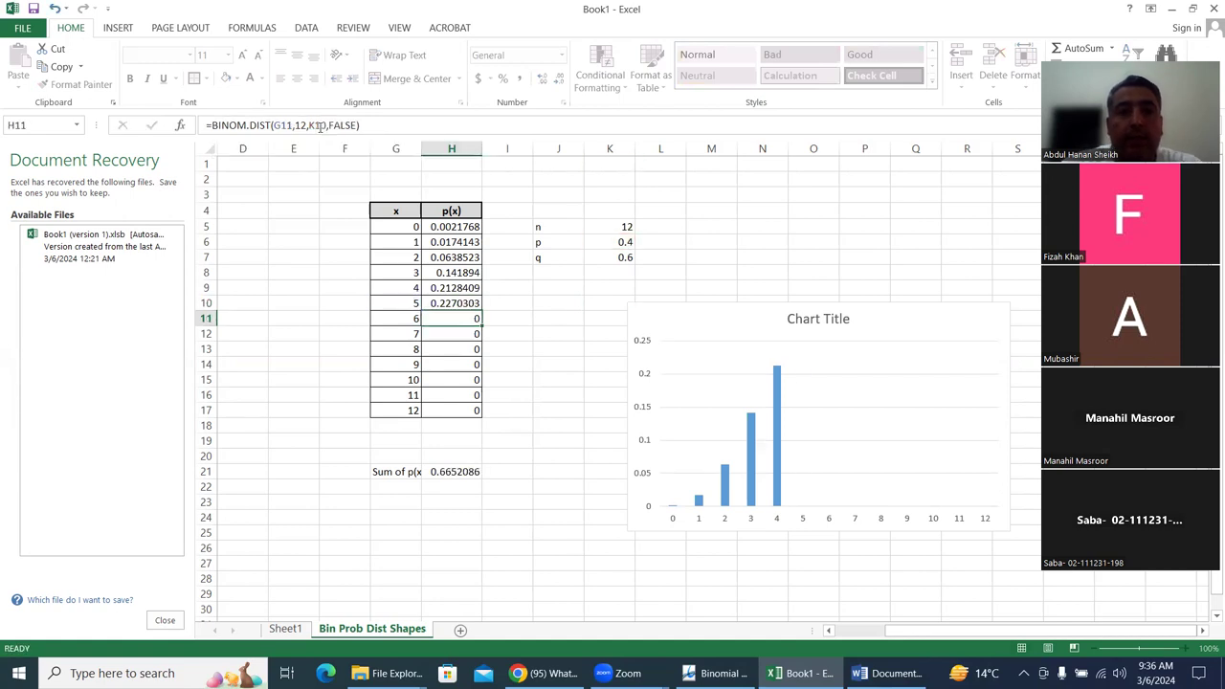
# Correct the probability reference in the H11 formula to K6
pyautogui.click(318, 126)
pyautogui.press('BackSpace')
pyautogui.press('BackSpace')
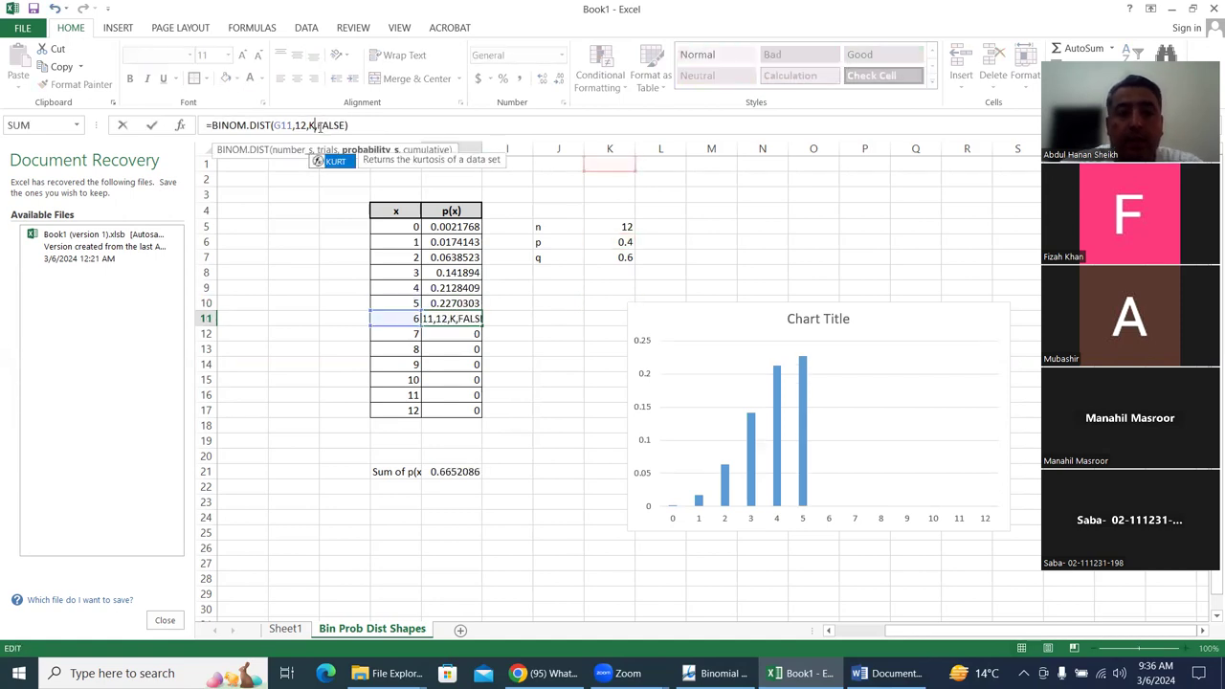
pyautogui.write('6')
pyautogui.press('Return')
# Correct the probability reference in the H12 formula to K6
pyautogui.click(328, 125)
pyautogui.press('Left')
pyautogui.press('BackSpace')
pyautogui.press('BackSpace')
pyautogui.write('6')
pyautogui.press('Return')
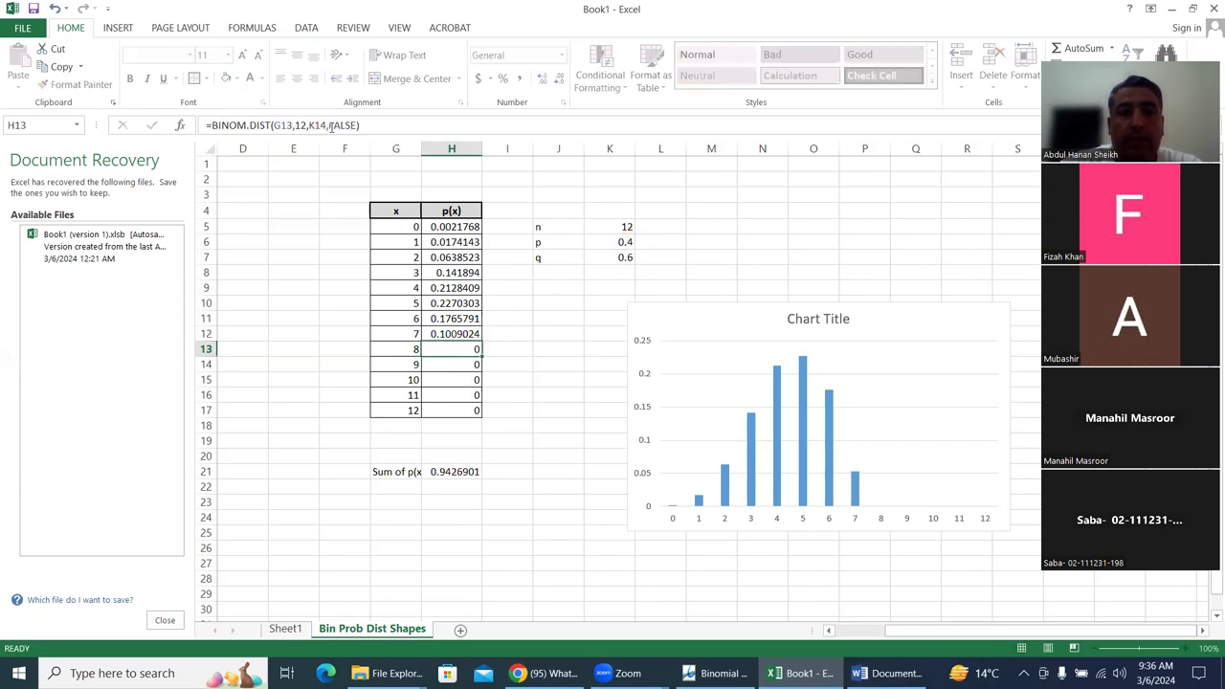
# Correct the probability reference in the H13 formula to K6
pyautogui.click(330, 126)
pyautogui.write('\\')
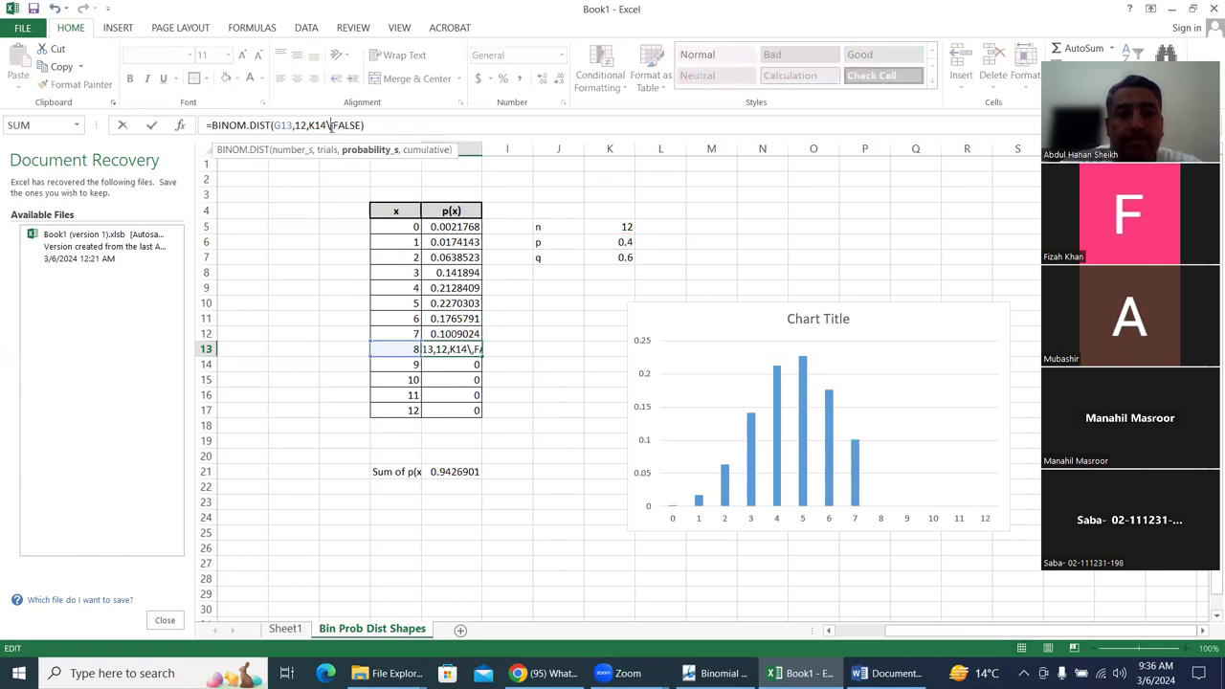
pyautogui.press('BackSpace')
pyautogui.press('BackSpace')
pyautogui.press('BackSpace')
pyautogui.write('6')
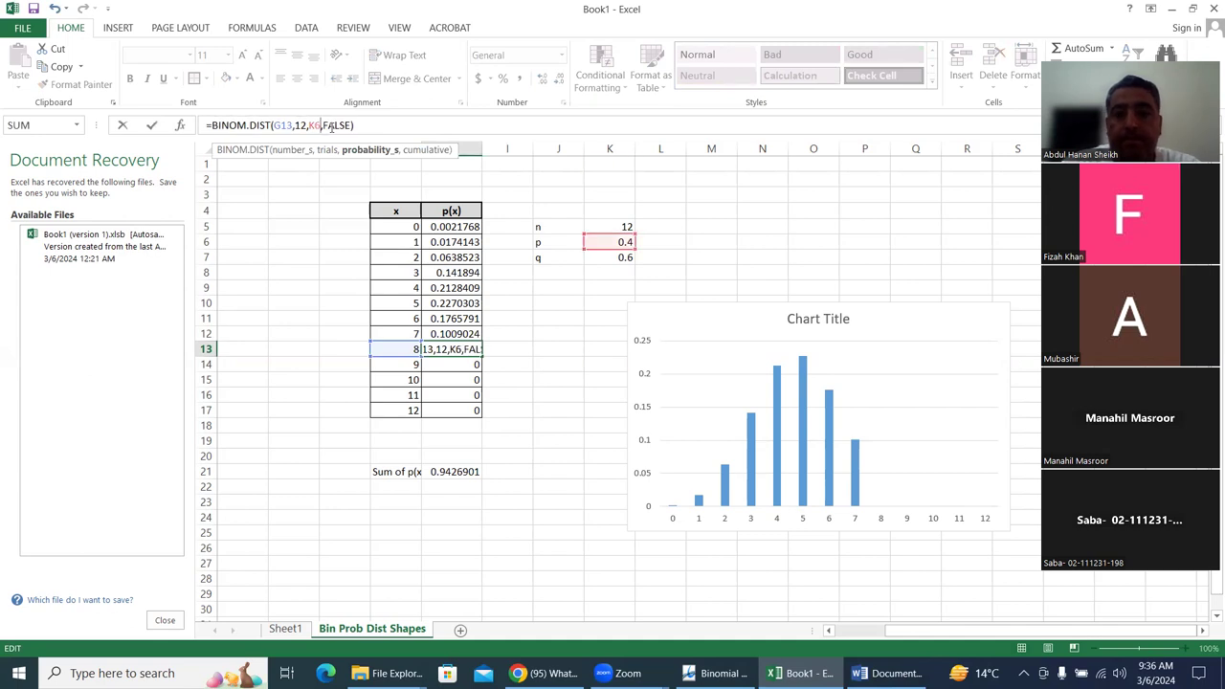
pyautogui.press('Return')
# Correct the probability reference in the H14 formula to K6
pyautogui.click(331, 126)
pyautogui.press('BackSpace')
pyautogui.press('BackSpace')
pyautogui.write('6')
pyautogui.press('Return')
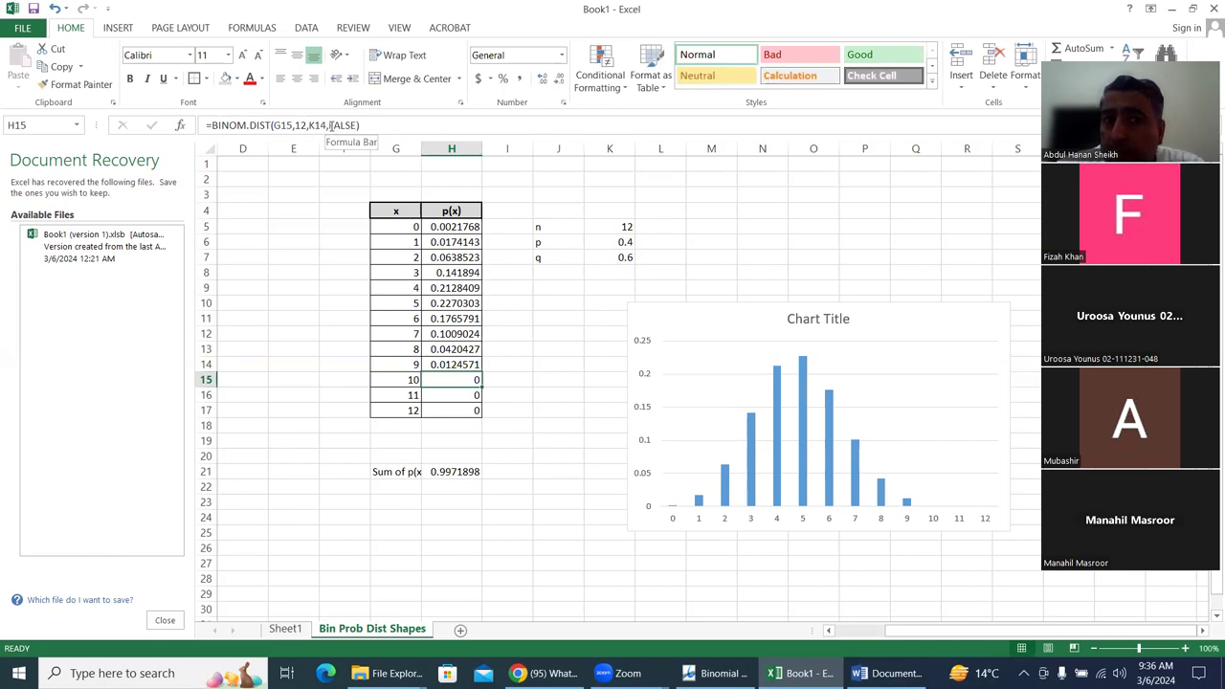
# Correct the probability reference in the H15 formula to K6
pyautogui.click(326, 125)
pyautogui.press('BackSpace')
pyautogui.press('BackSpace')
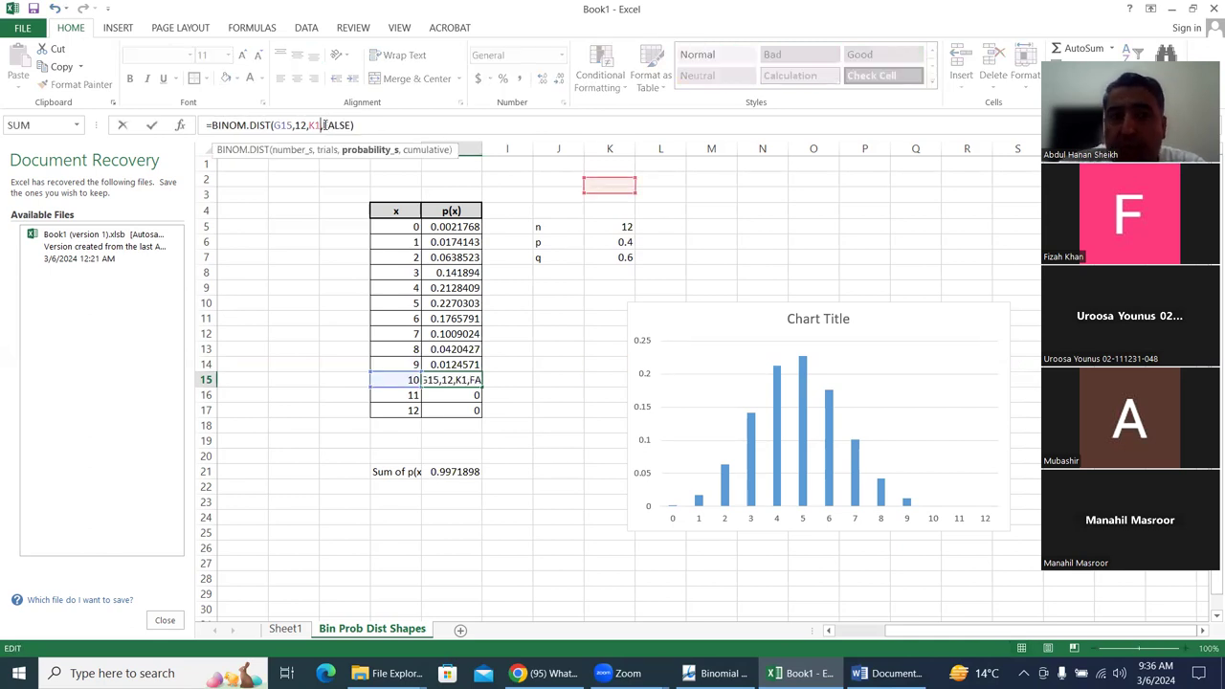
pyautogui.write('14')
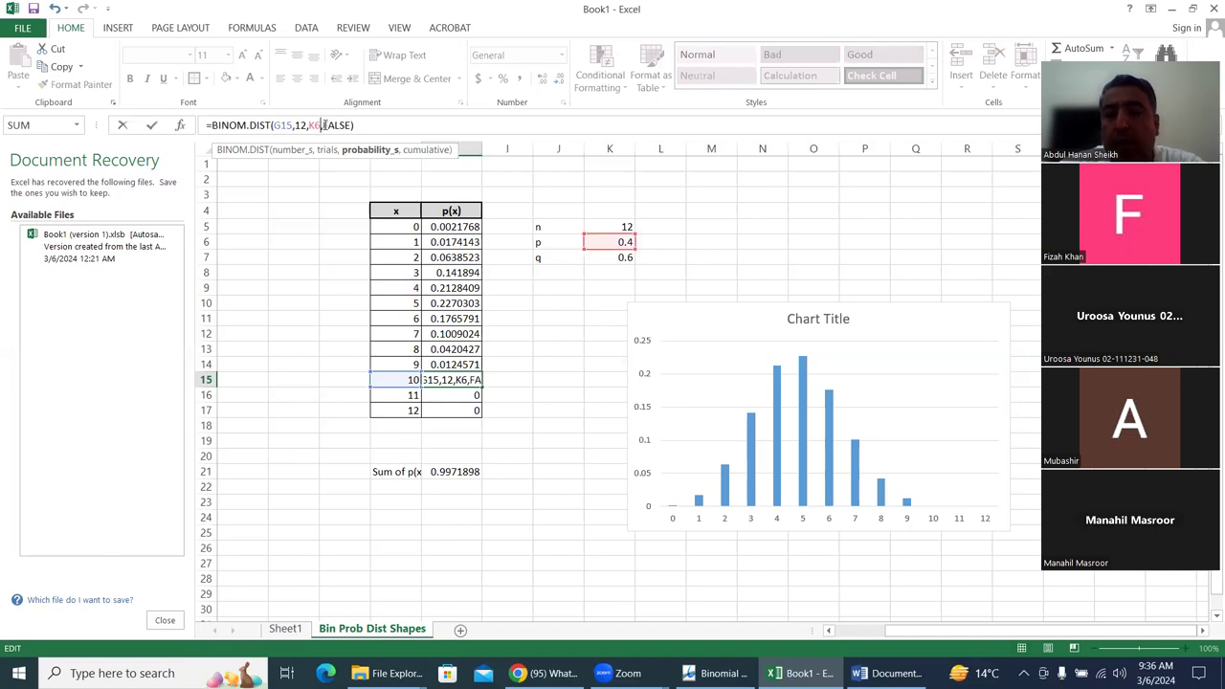
pyautogui.press('Return')
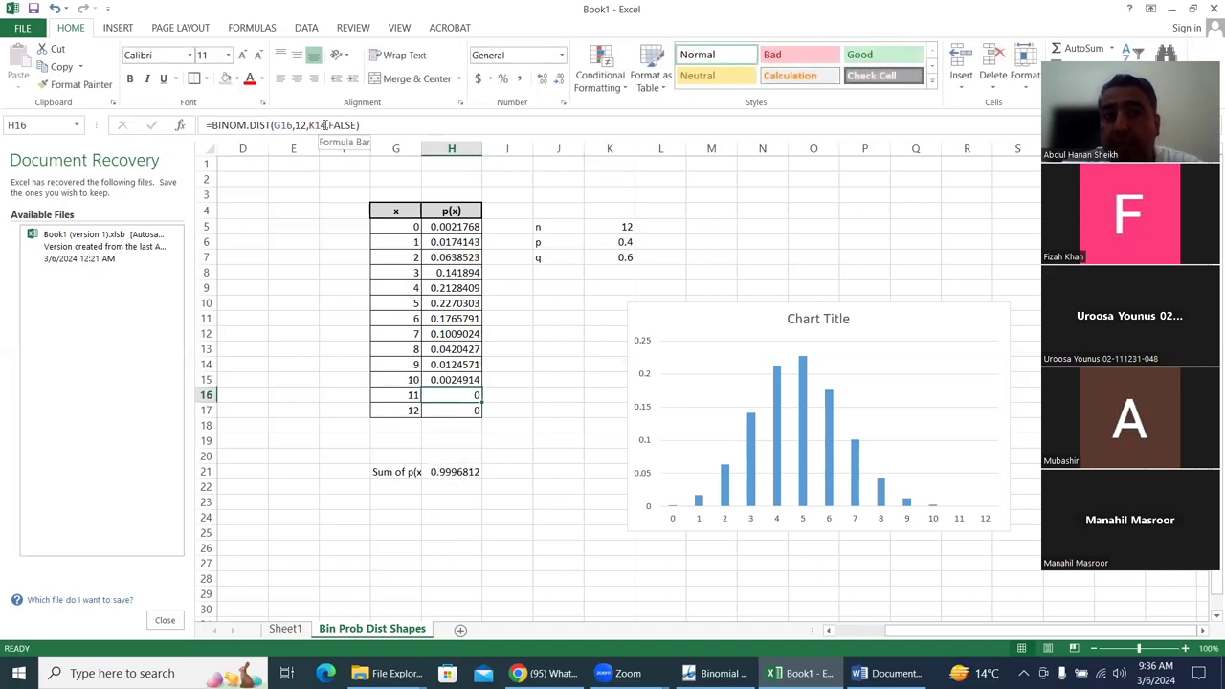
# Correct the probability reference in the H16 formula to K6
pyautogui.click(326, 126)
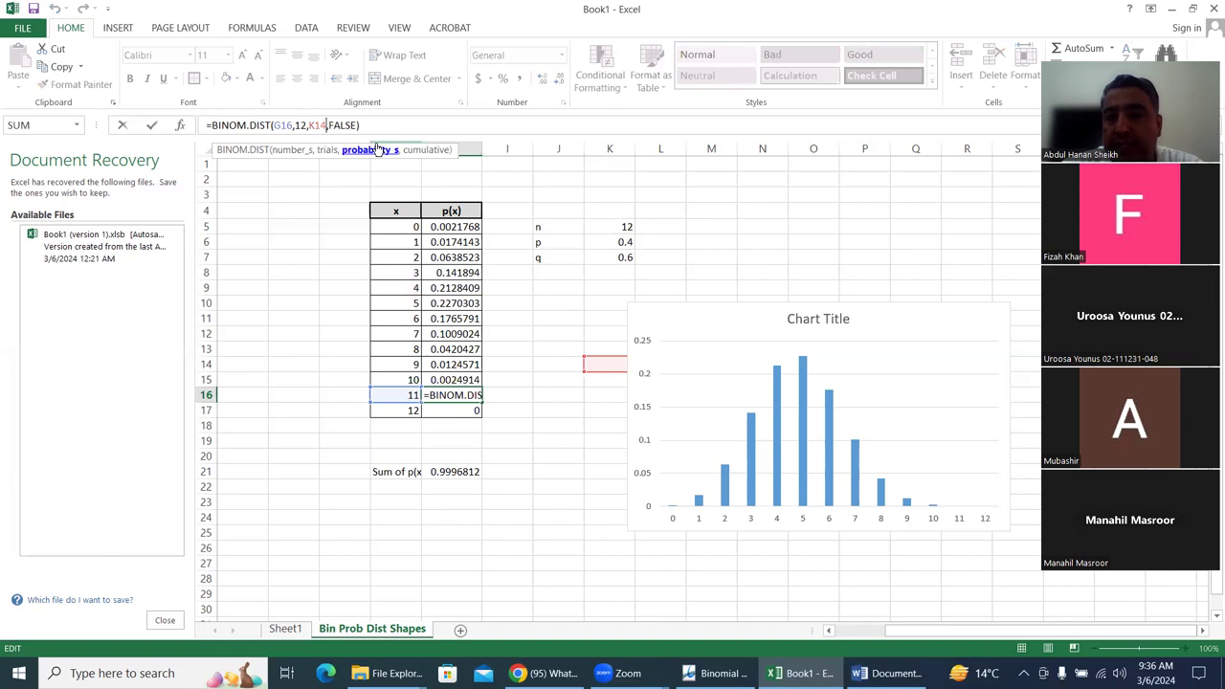
pyautogui.press('BackSpace')
pyautogui.press('BackSpace')
pyautogui.write('6')
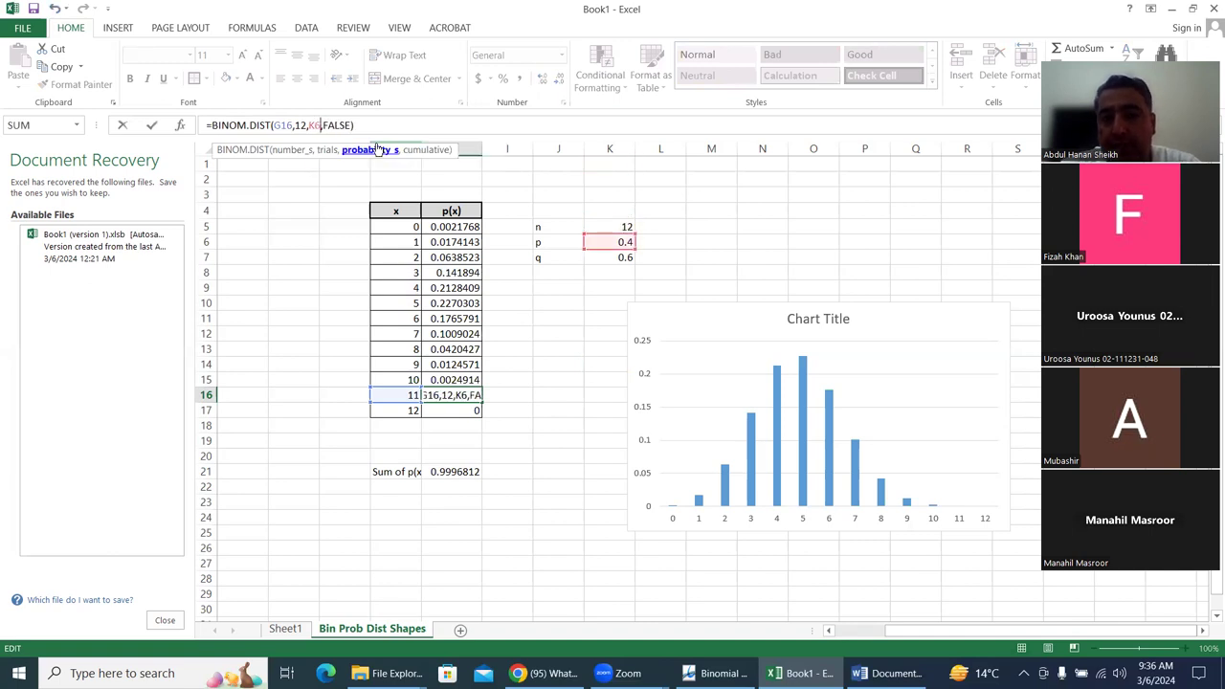
pyautogui.press('Return')
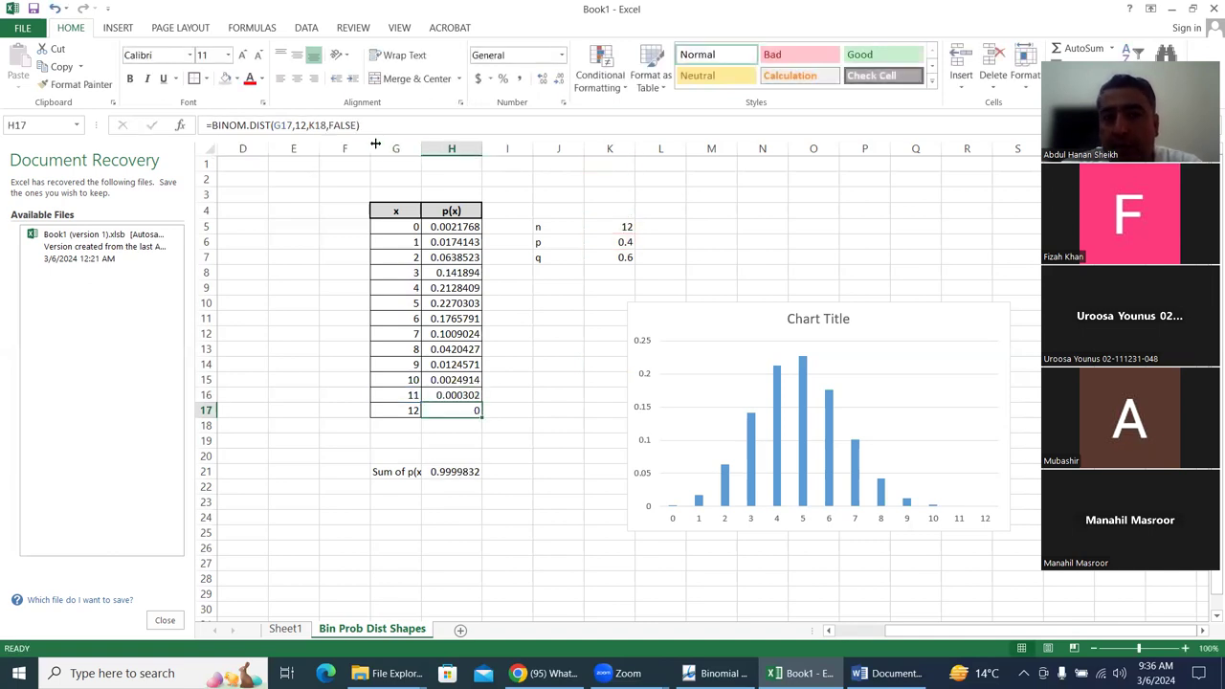
# Correct the probability reference in the H17 formula to K6
pyautogui.click(326, 124)
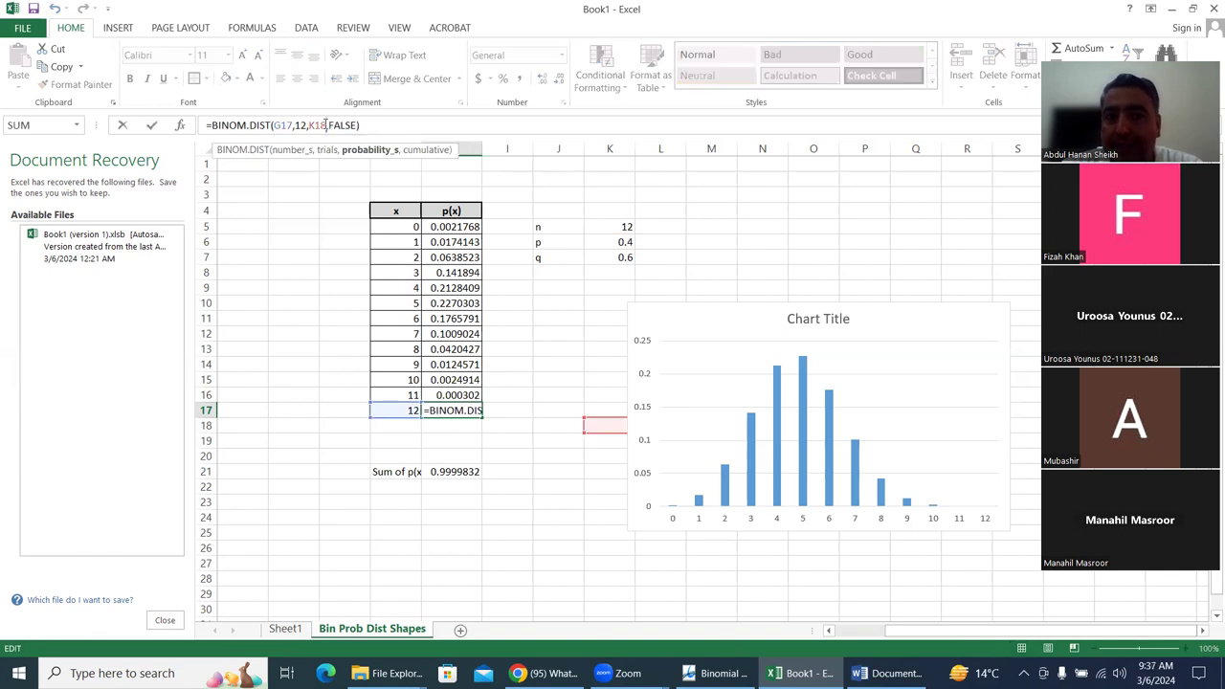
pyautogui.press('BackSpace')
pyautogui.press('BackSpace')
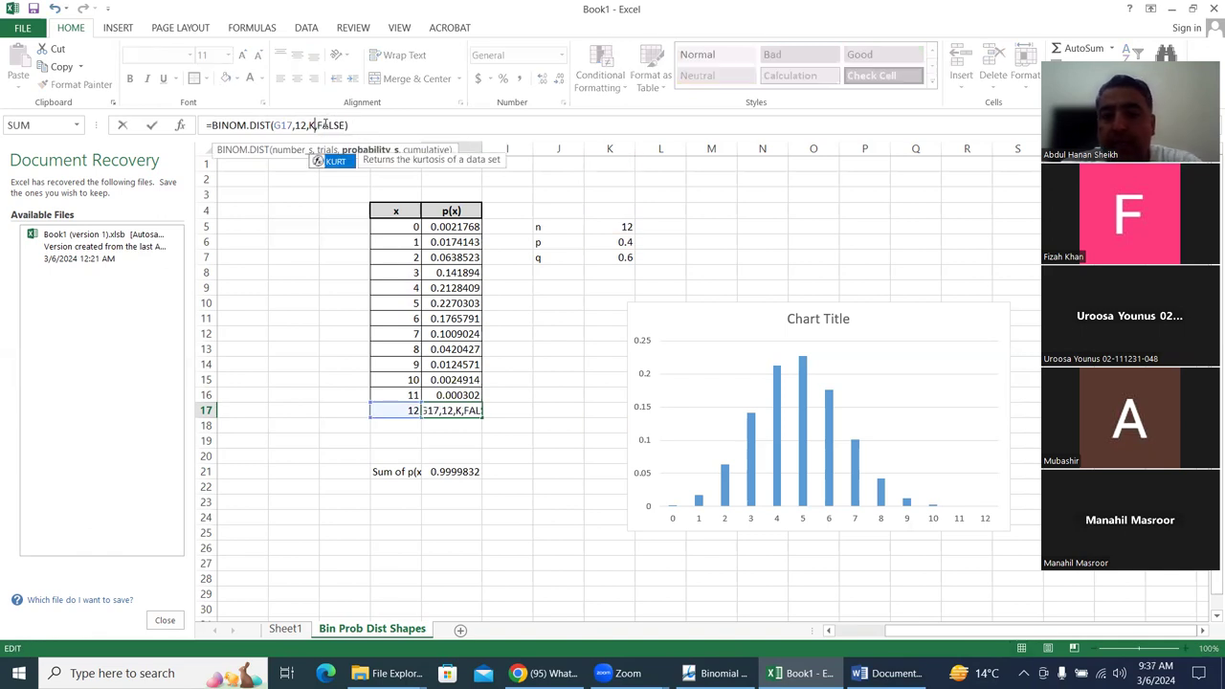
pyautogui.write('6')
pyautogui.press('Return')
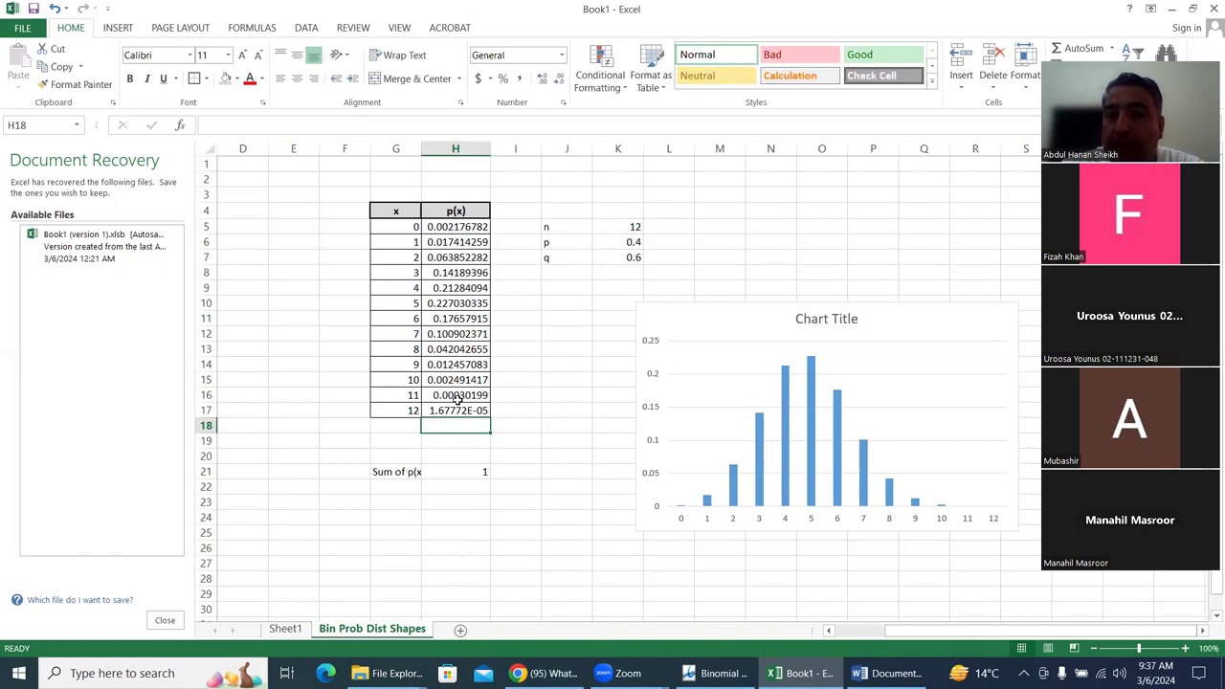
# Check the p value in K6 and the probability references of the BINOM.DIST formulas from H5 down to H17
pyautogui.click(460, 228)
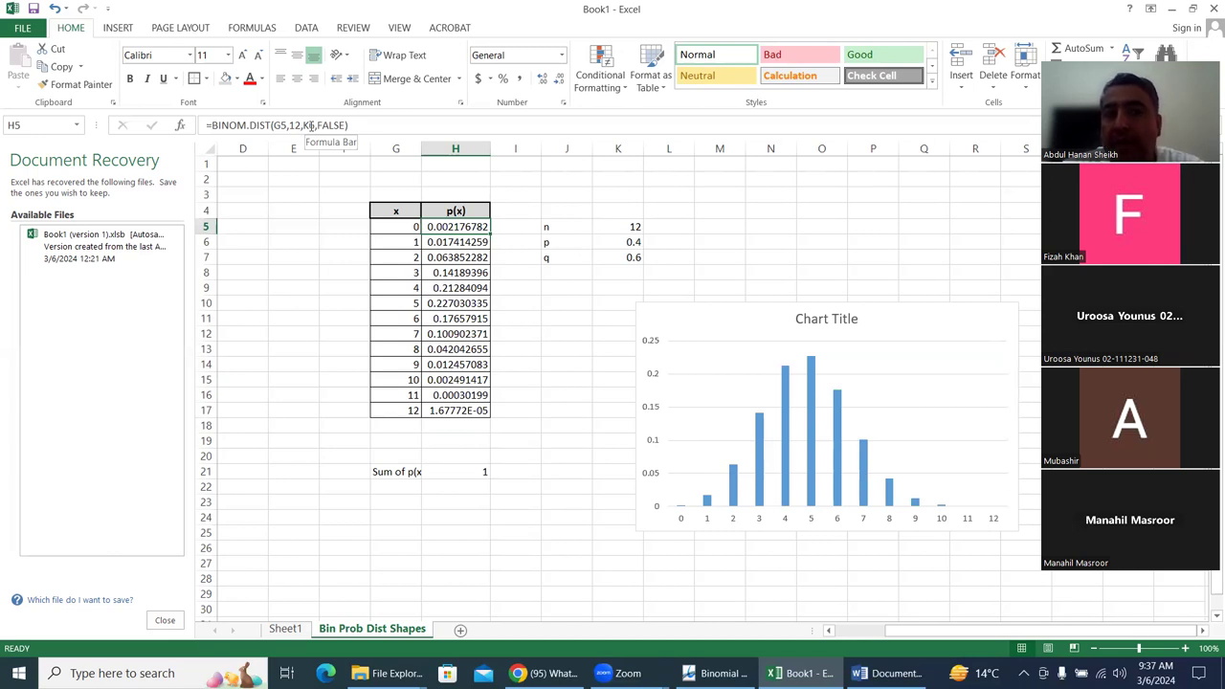
pyautogui.click(615, 243)
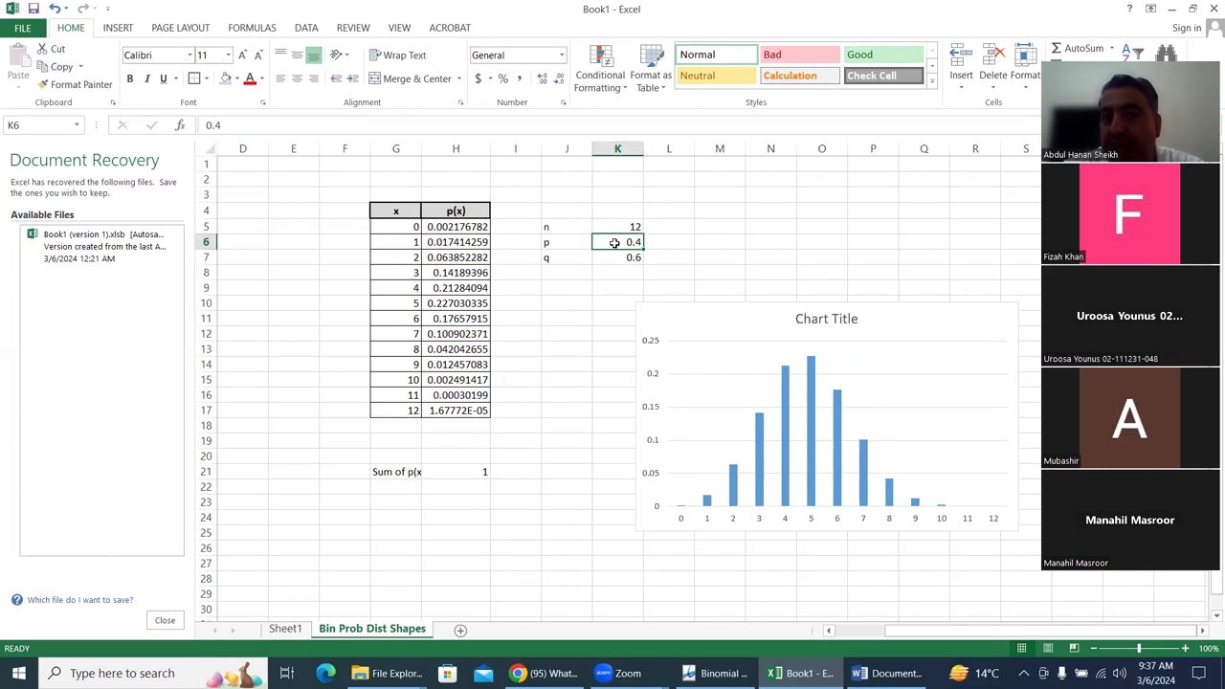
pyautogui.click(472, 227)
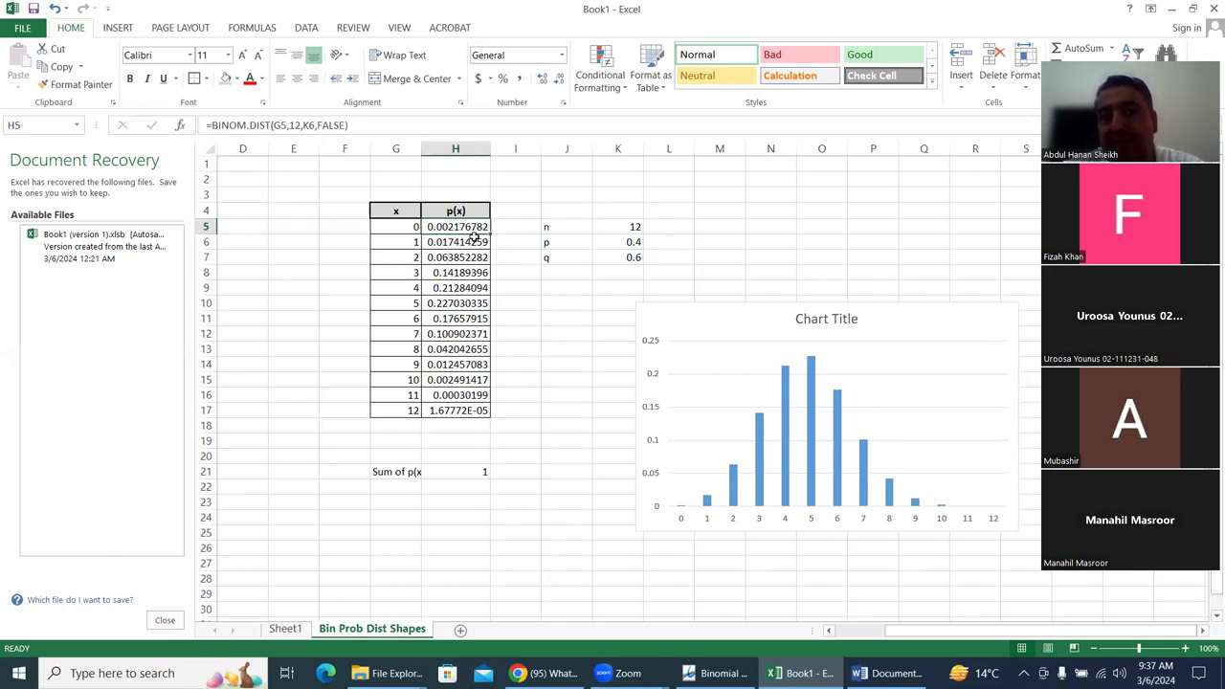
pyautogui.press('Down')
pyautogui.press('Down')
pyautogui.press('Down')
pyautogui.press('Down')
pyautogui.press('Down')
pyautogui.press('Down')
pyautogui.press('Down')
pyautogui.press('Down')
pyautogui.press('Down')
pyautogui.press('Down')
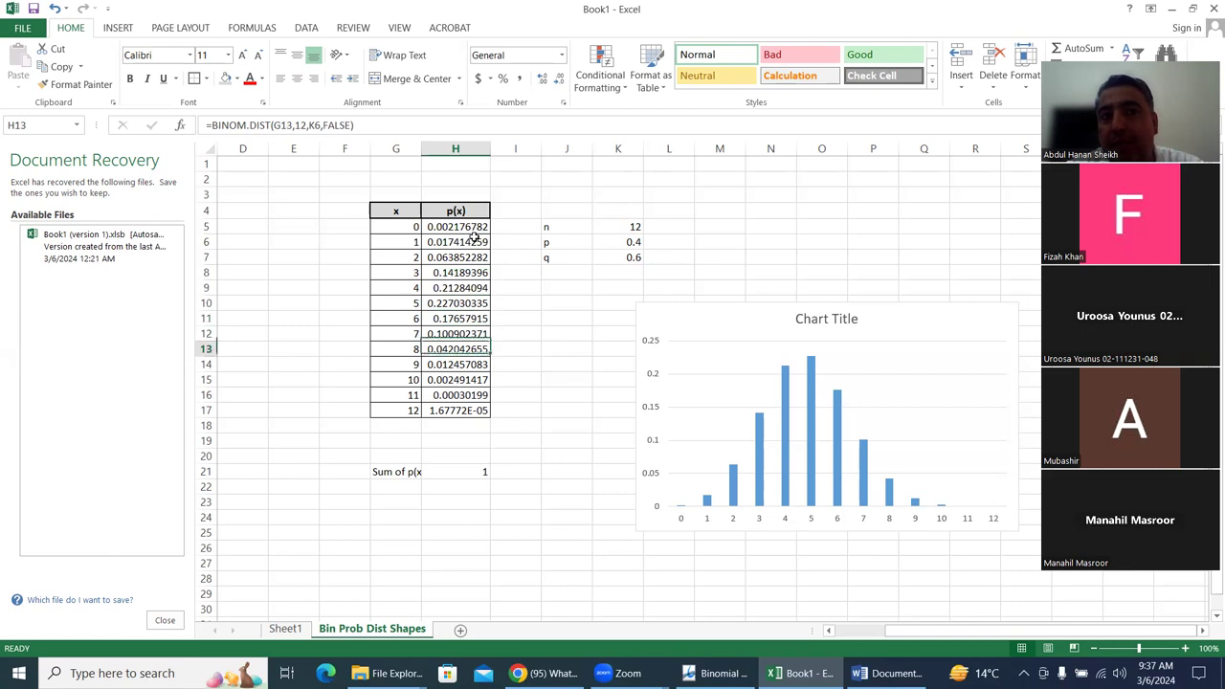
pyautogui.press('Down')
pyautogui.press('Down')
pyautogui.press('Up')
pyautogui.press('Up')
pyautogui.press('Up')
pyautogui.press('Up')
pyautogui.press('Up')
pyautogui.press('Up')
pyautogui.press('Down')
pyautogui.press('Down')
pyautogui.press('Down')
pyautogui.press('Down')
pyautogui.press('Down')
pyautogui.press('Down')
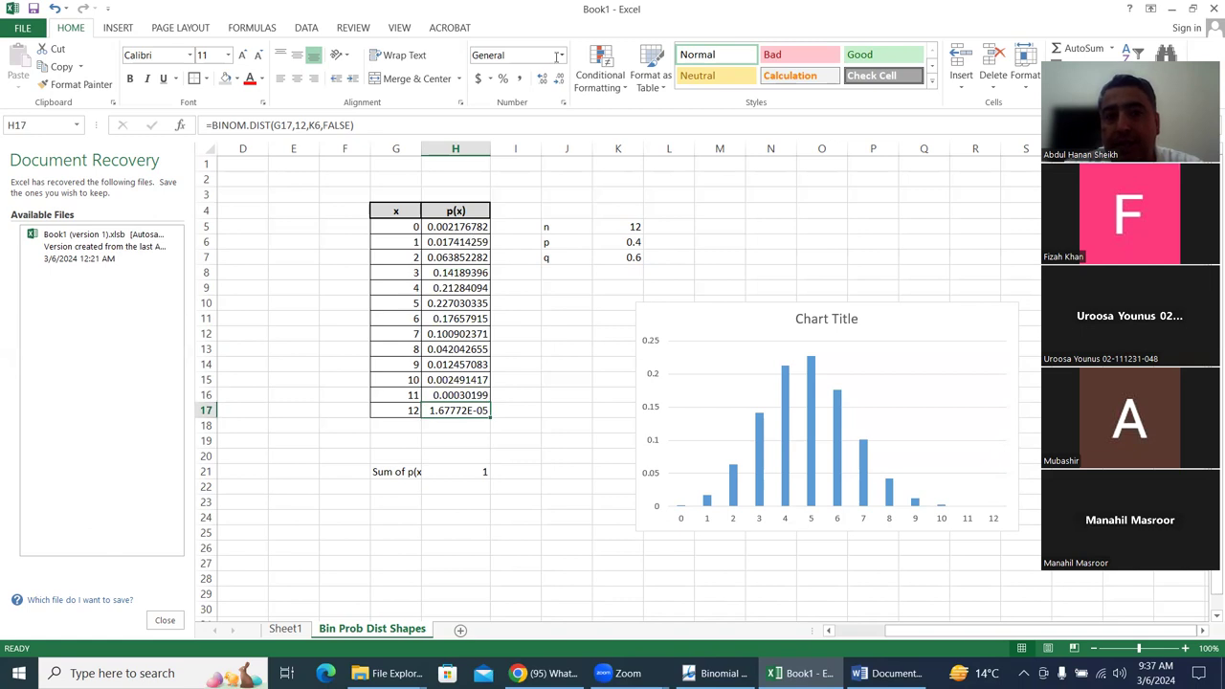
# Format cell H17 as a Number with 8 decimal places
pyautogui.click(561, 55)
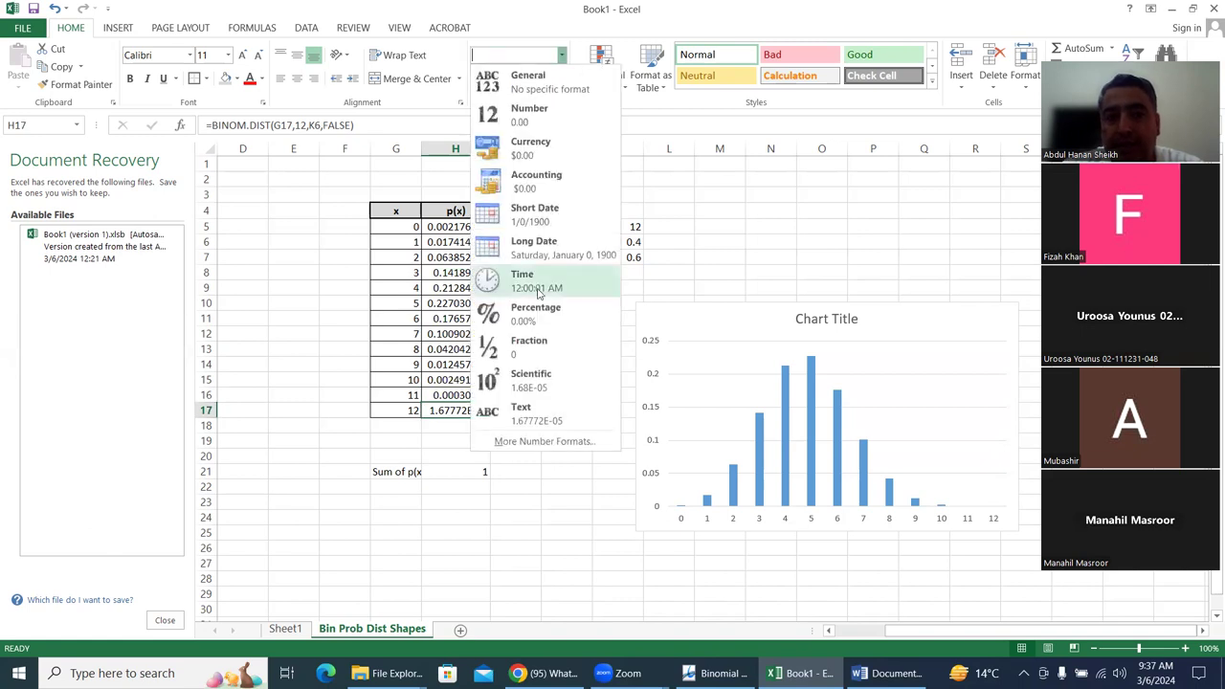
pyautogui.click(523, 442)
pyautogui.click(202, 266)
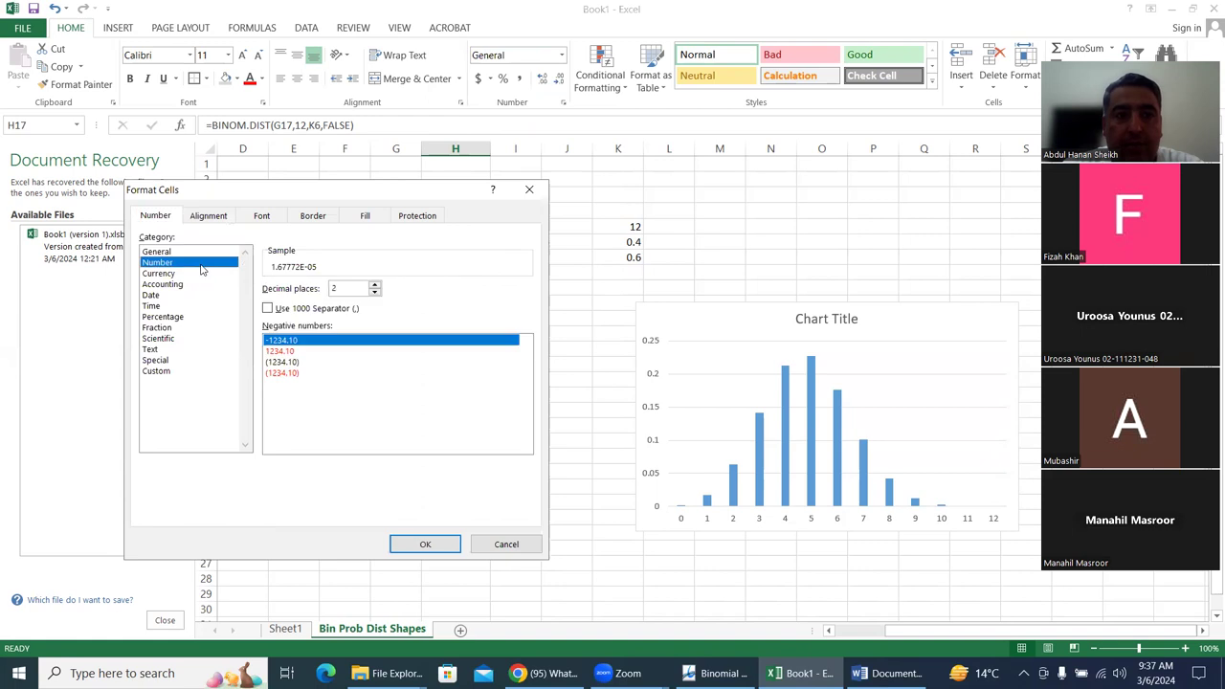
pyautogui.click(374, 285)
pyautogui.click(375, 285)
pyautogui.click(374, 286)
pyautogui.click(374, 285)
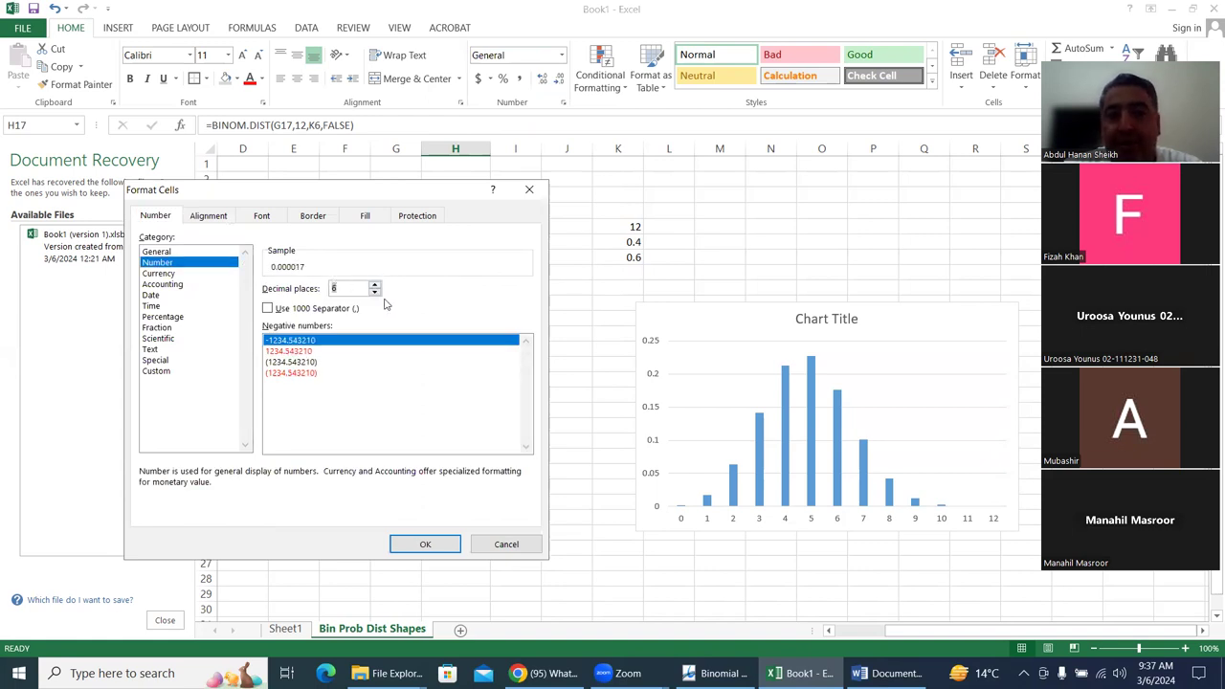
pyautogui.click(374, 285)
pyautogui.click(374, 285)
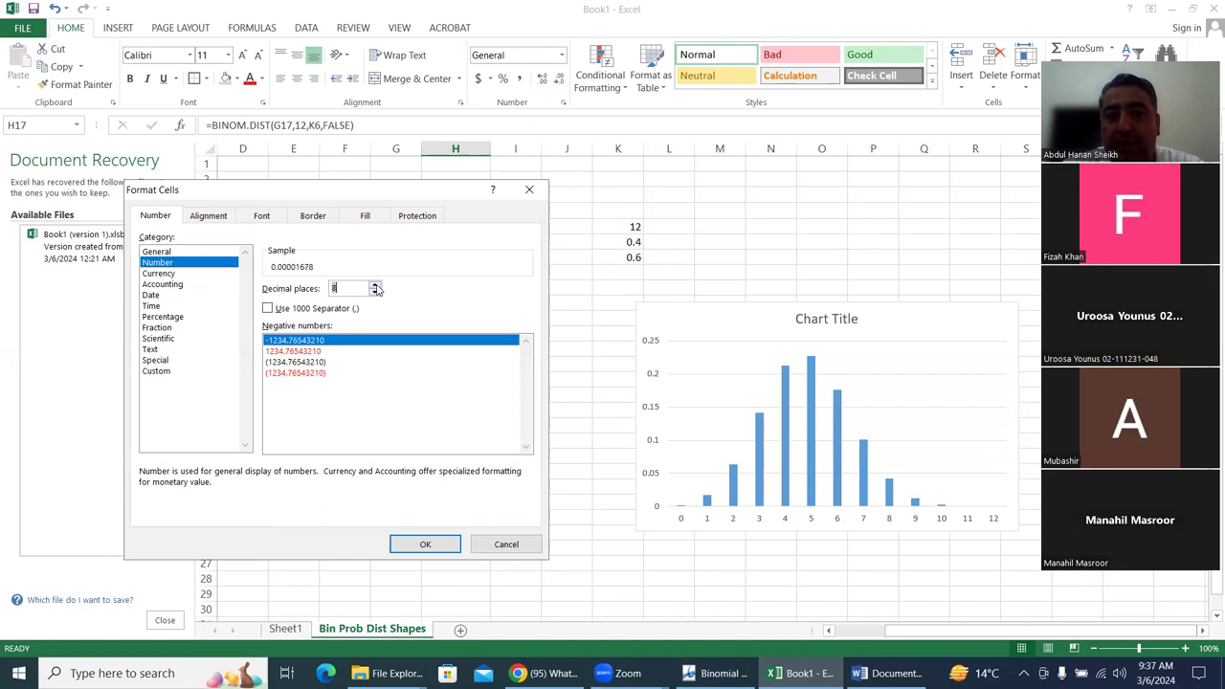
pyautogui.click(424, 545)
pyautogui.click(618, 243)
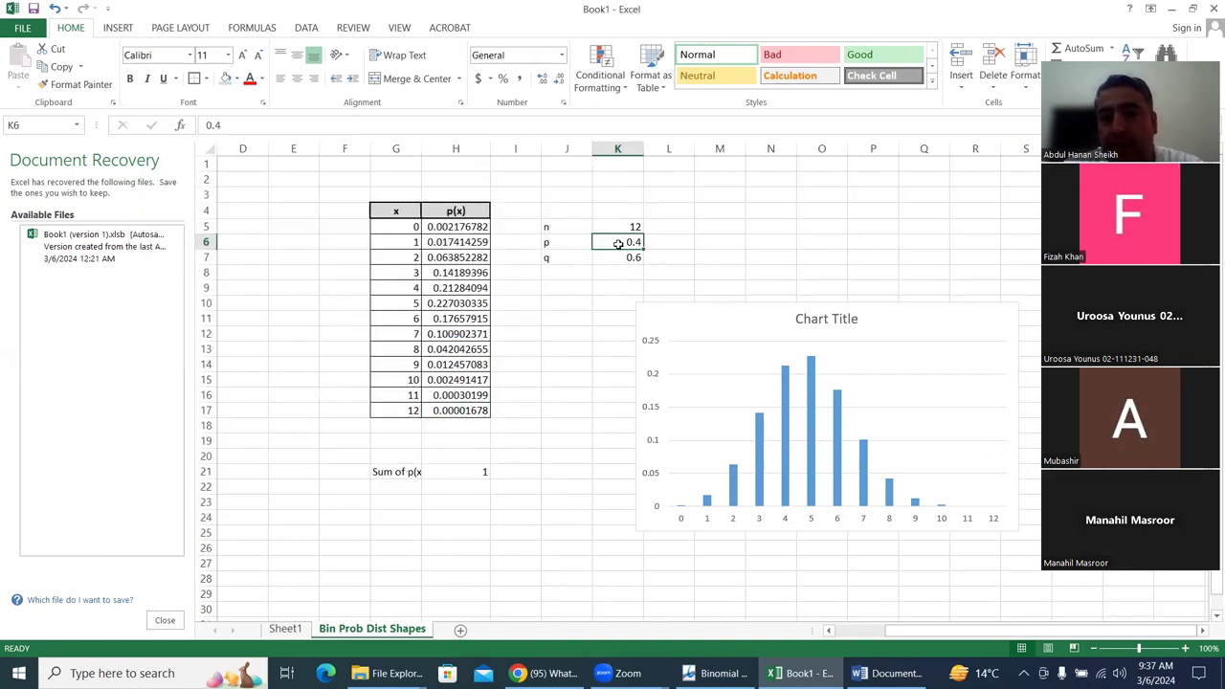
pyautogui.click(479, 232)
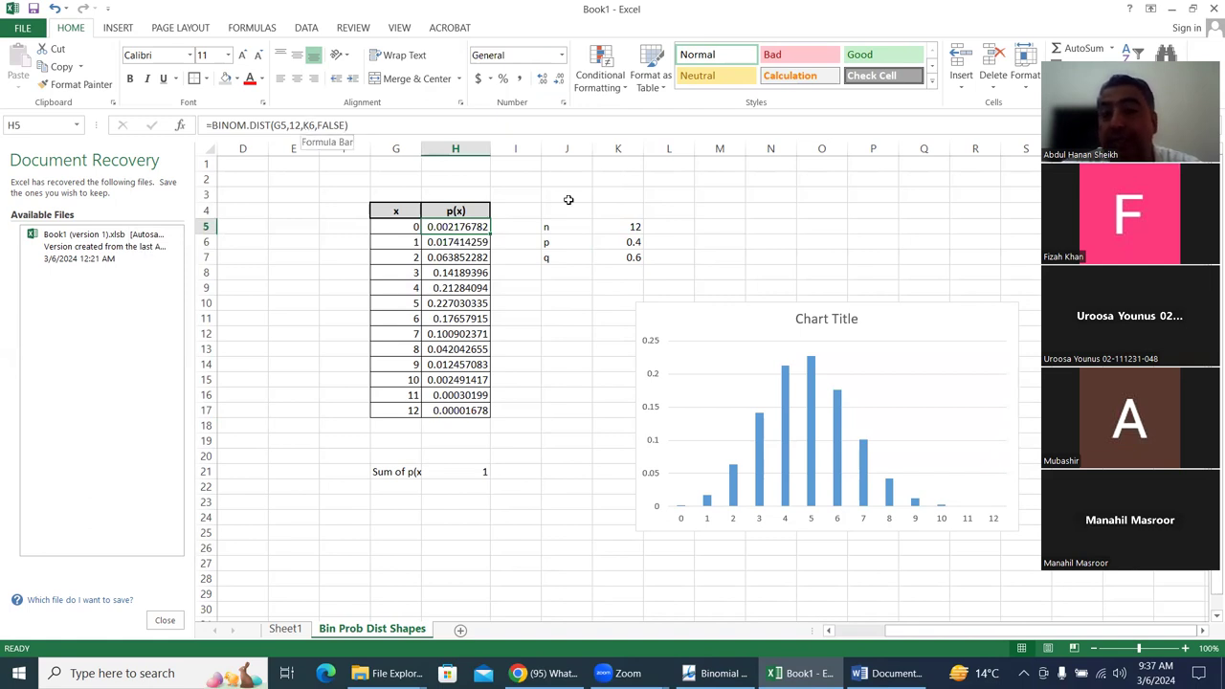
pyautogui.click(633, 243)
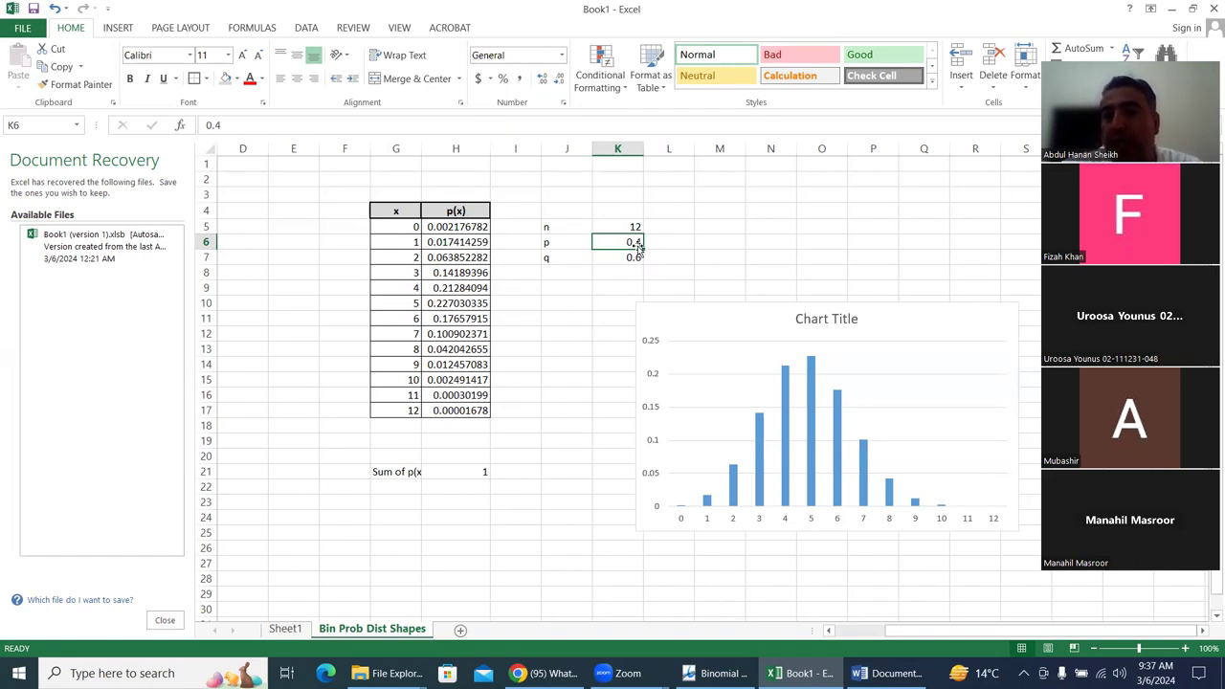
# Change the column chart's title to "Binomal Prob Distribution"
pyautogui.doubleClick(826, 320)
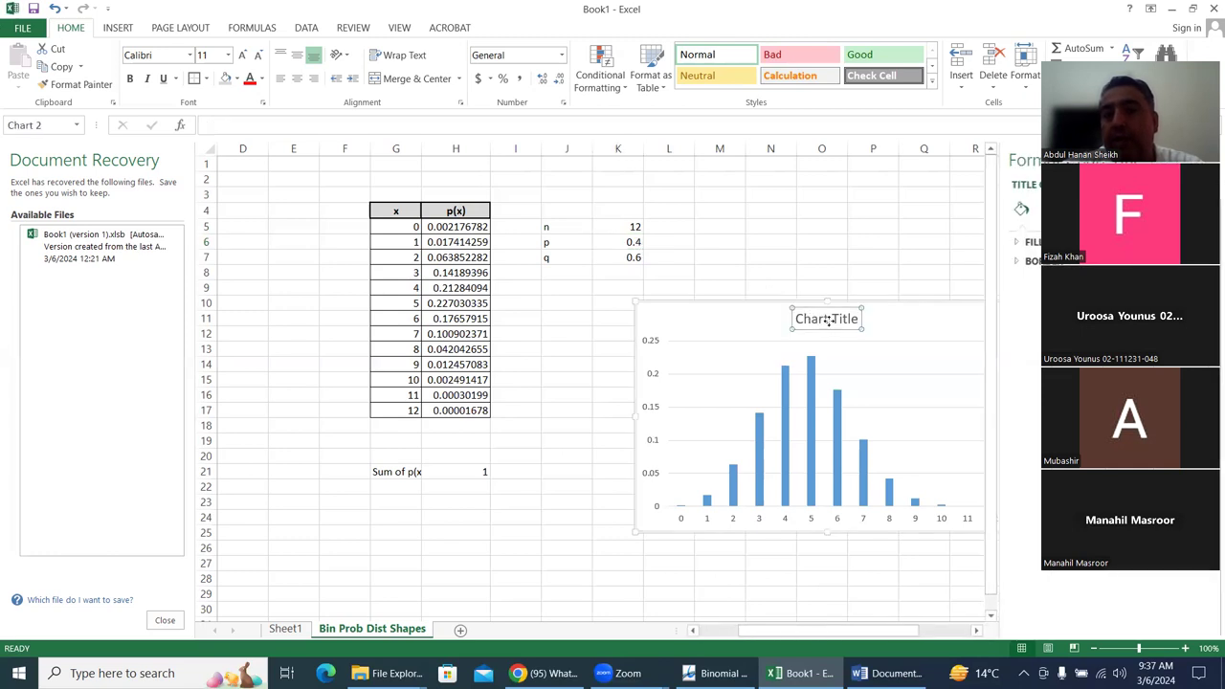
pyautogui.doubleClick(827, 320)
pyautogui.tripleClick(845, 319)
pyautogui.write('b')
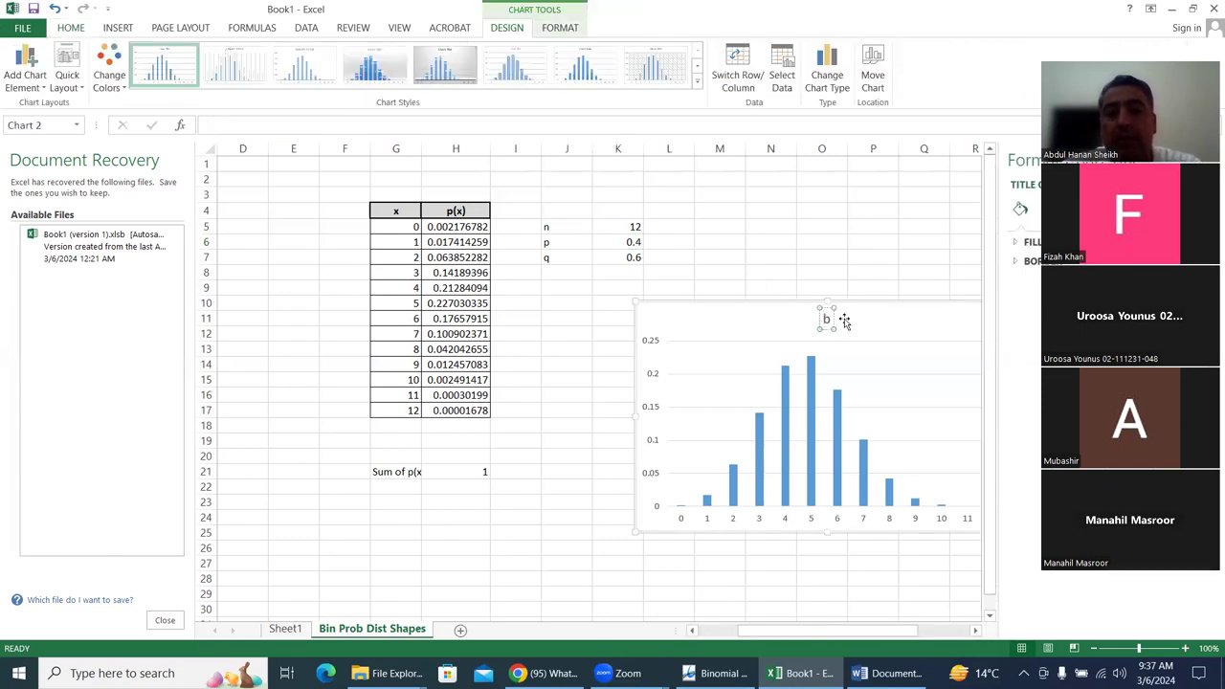
pyautogui.press('BackSpace')
pyautogui.write('Binoa')
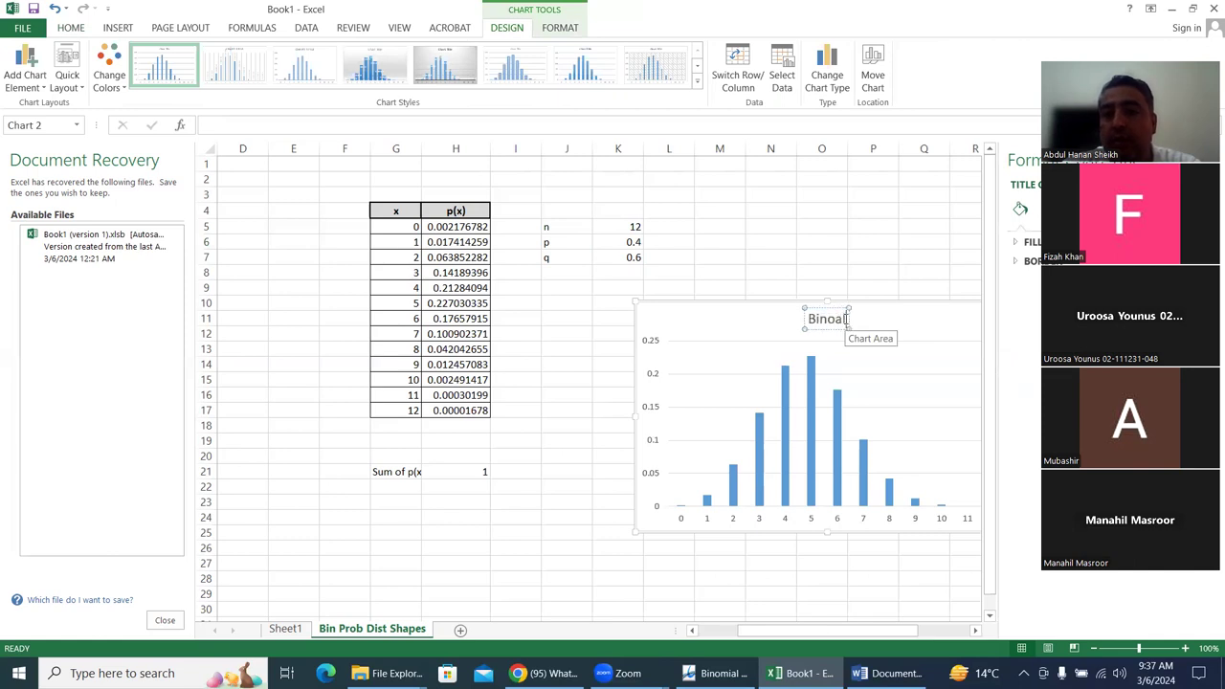
pyautogui.press('BackSpace')
pyautogui.write('mial Prob Distribution')
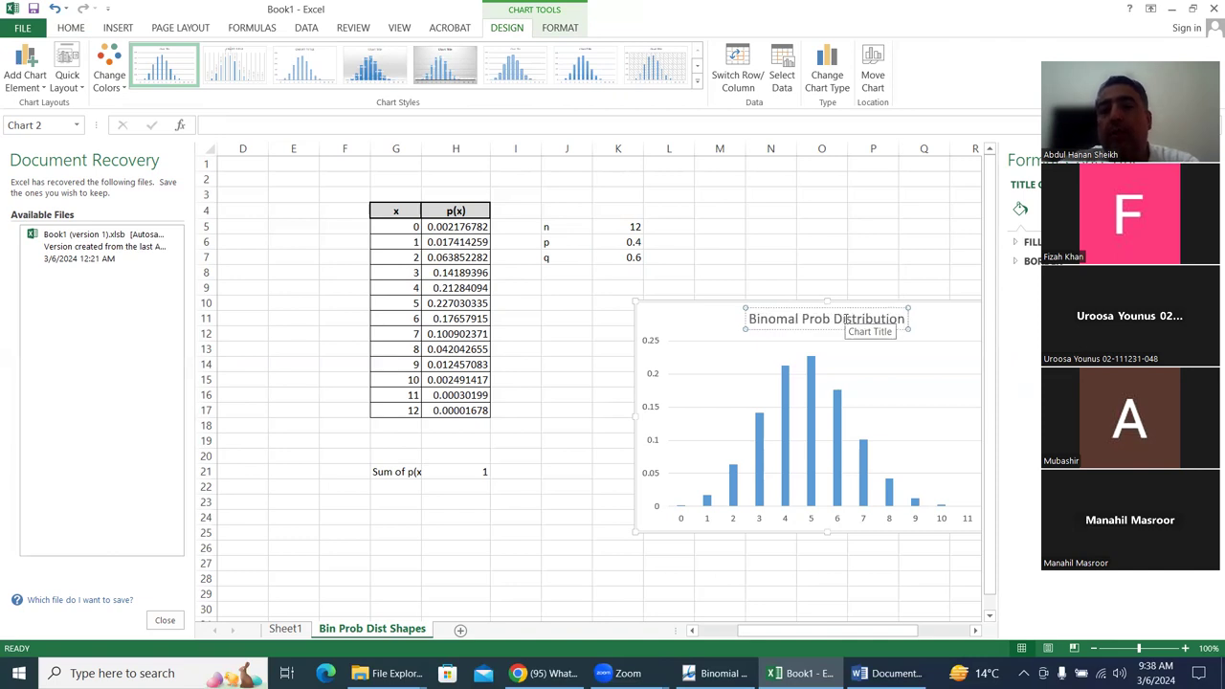
pyautogui.press('Escape')
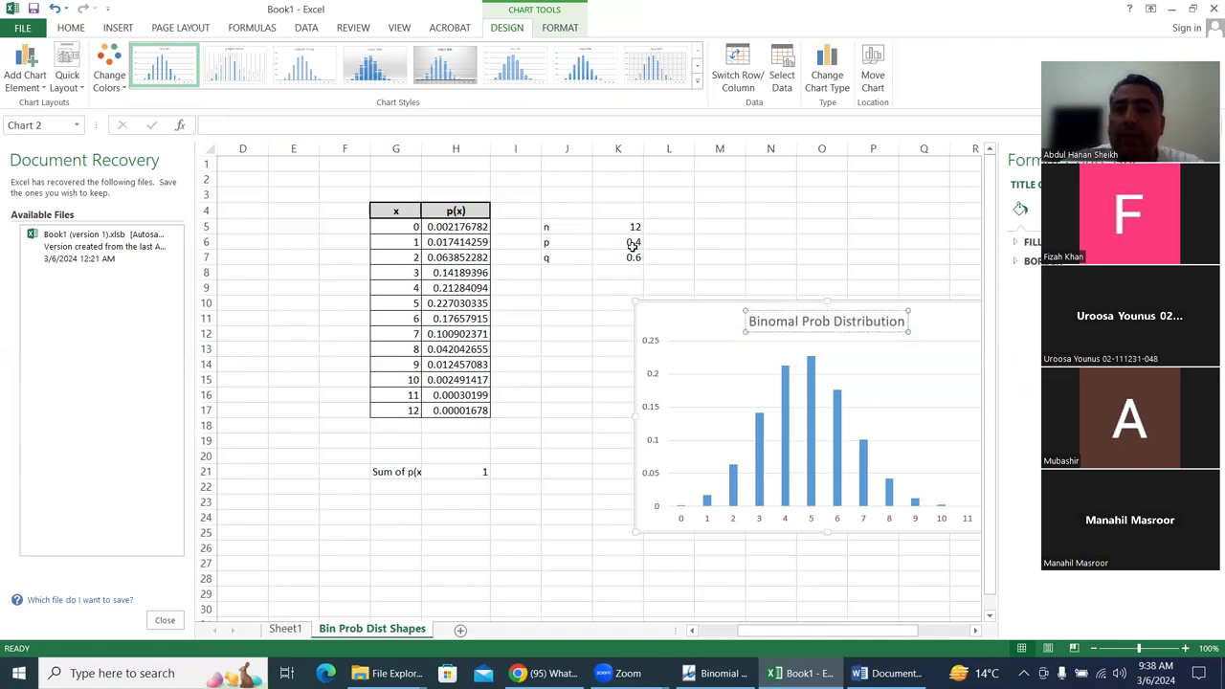
# Set the probability p in K6 to 0.1 to see the distribution's shape
pyautogui.click(633, 245)
pyautogui.write('0.')
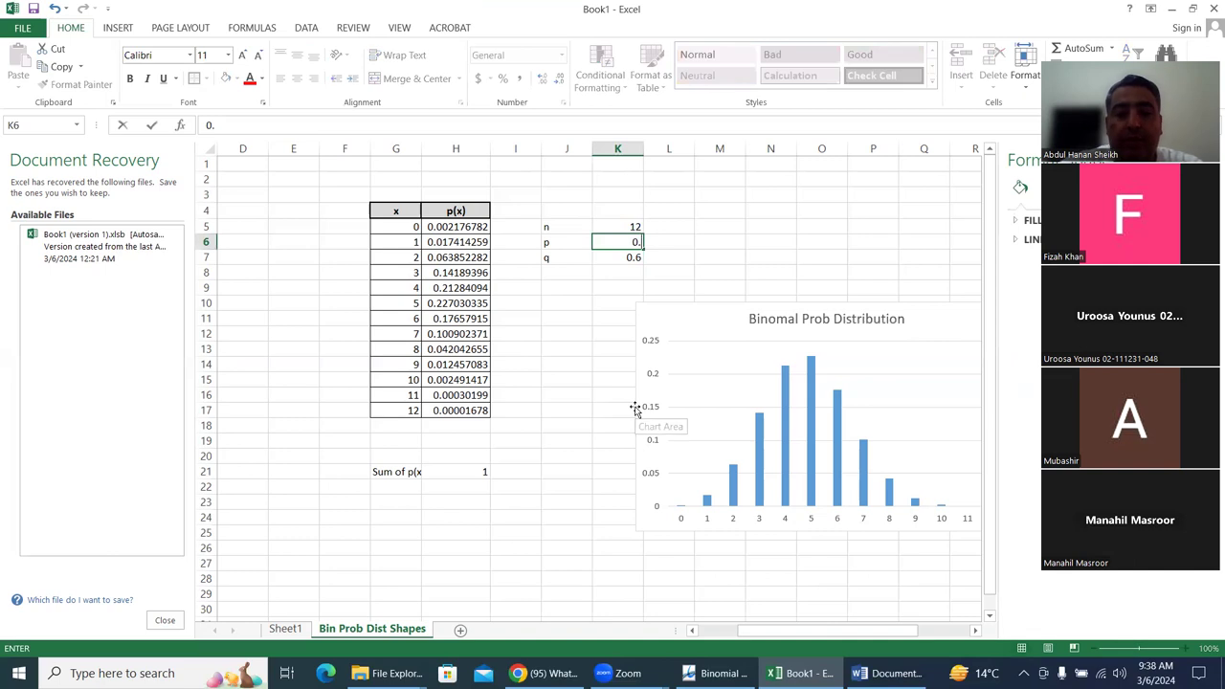
pyautogui.write('1')
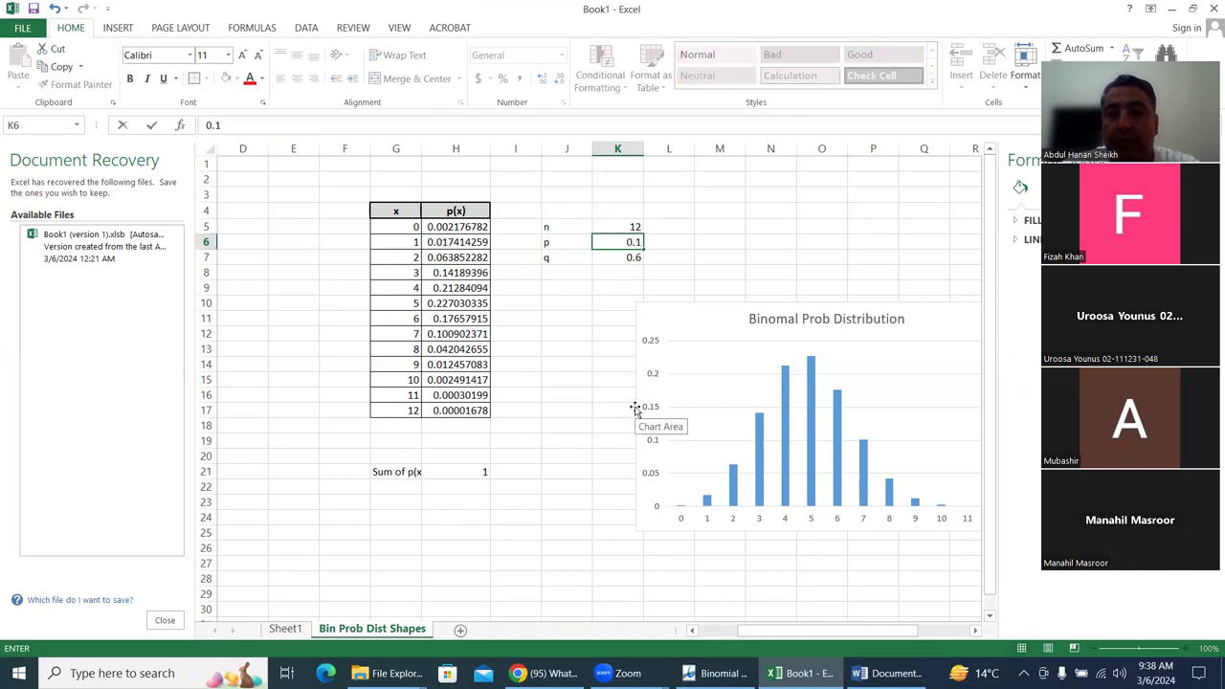
pyautogui.press('Return')
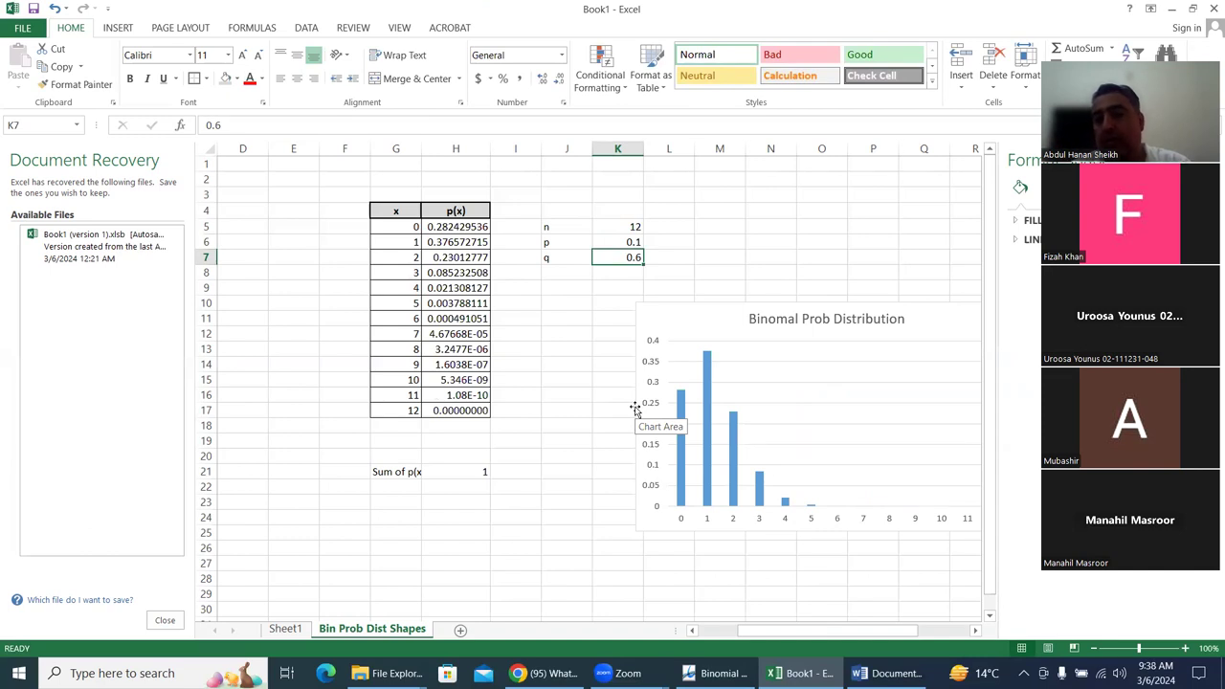
# Set the probability p in K6 to 0.85 to see the distribution's shape
pyautogui.click(633, 241)
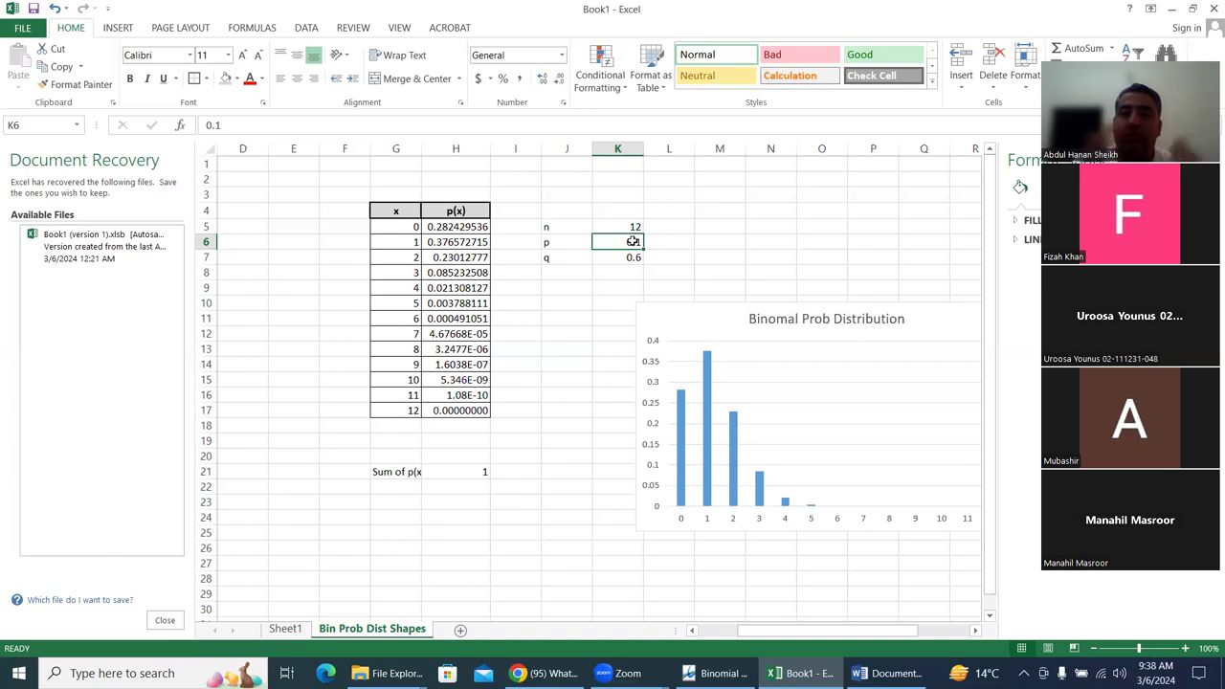
pyautogui.write('0.85')
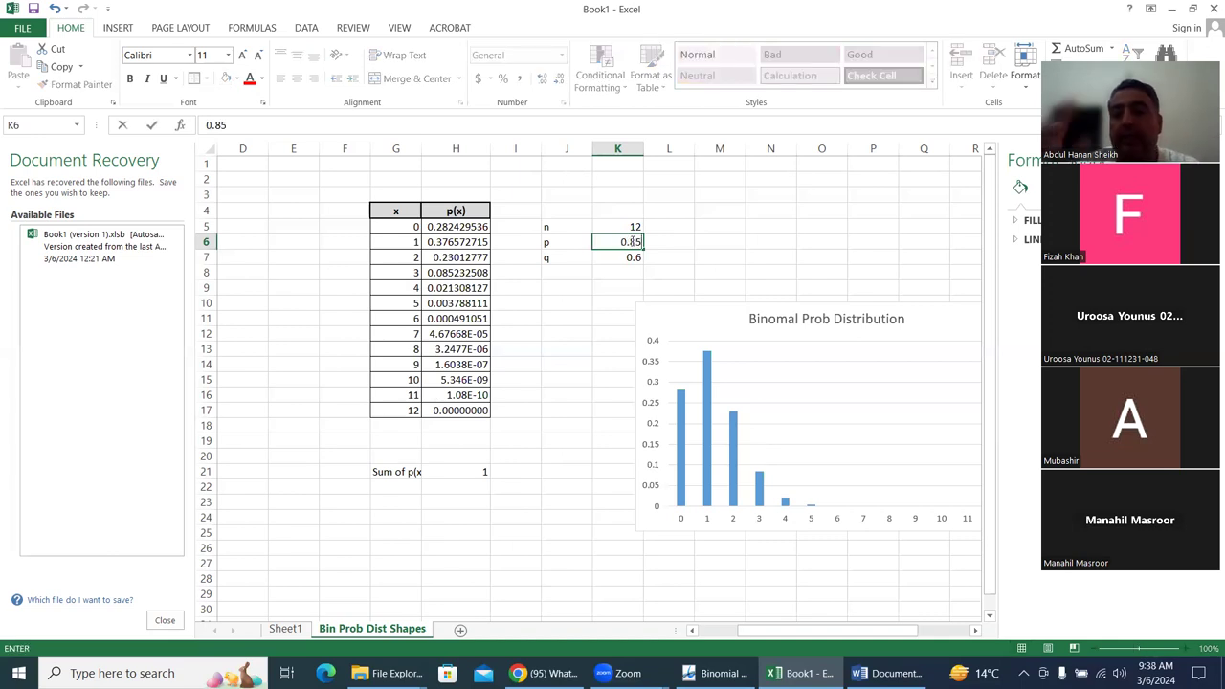
pyautogui.press('Return')
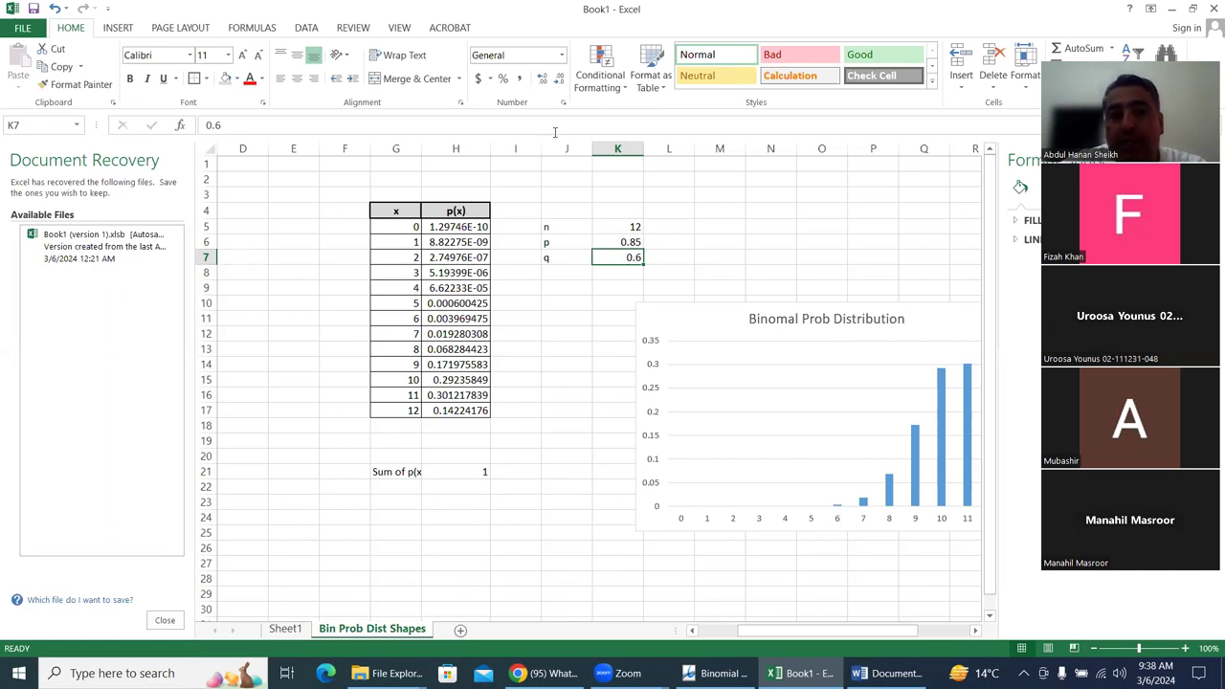
# Replace the fixed q value in K7 with the formula =1-K6
pyautogui.press('F2')
pyautogui.press('BackSpace')
pyautogui.press('BackSpace')
pyautogui.press('BackSpace')
pyautogui.write('=1-')
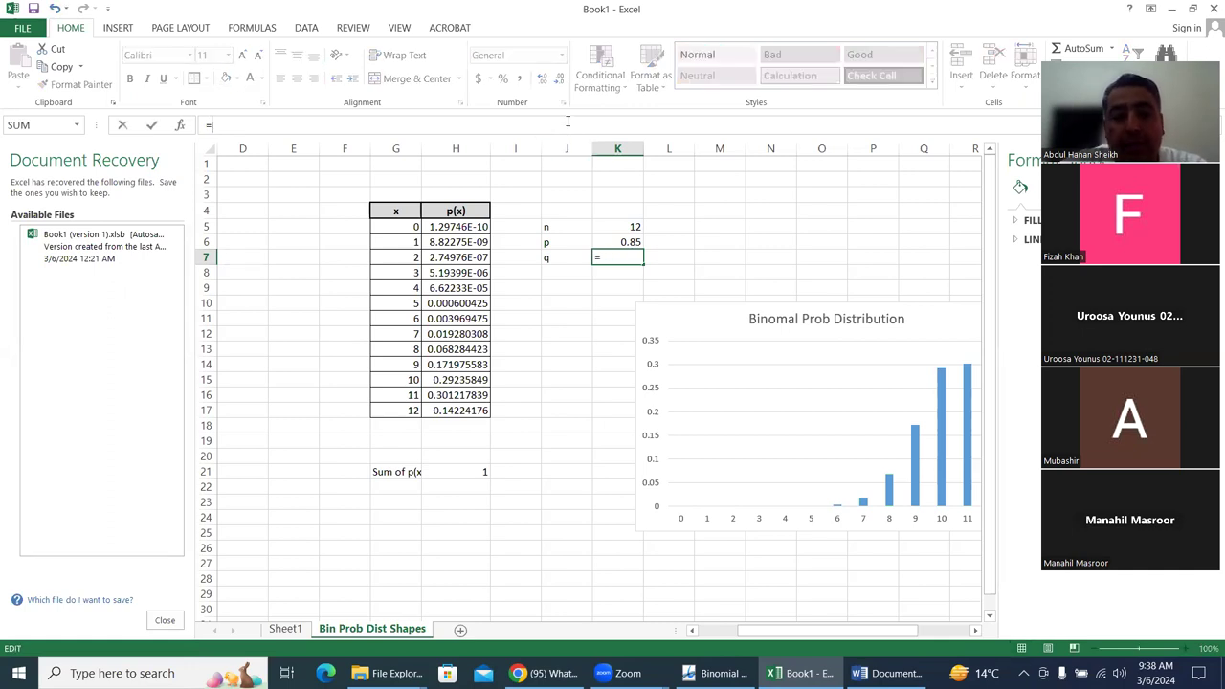
pyautogui.click(623, 242)
pyautogui.press('Return')
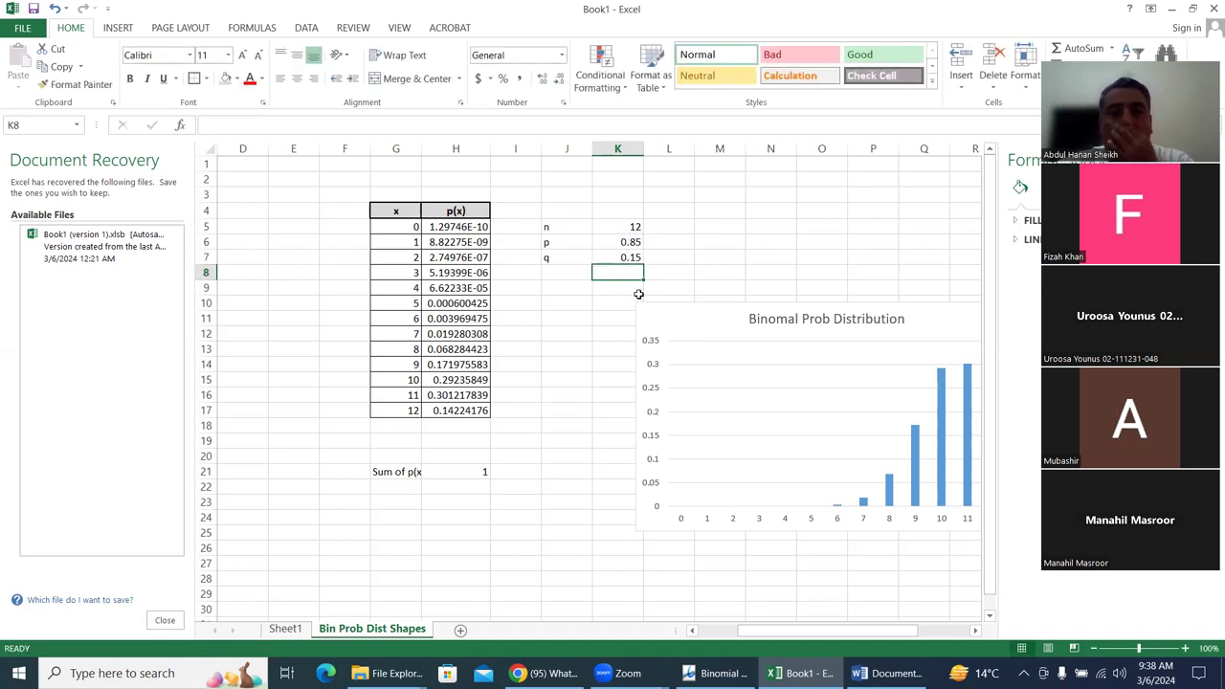
# Set the probability p in K6 to 0.5 to see the distribution's shape
pyautogui.doubleClick(631, 242)
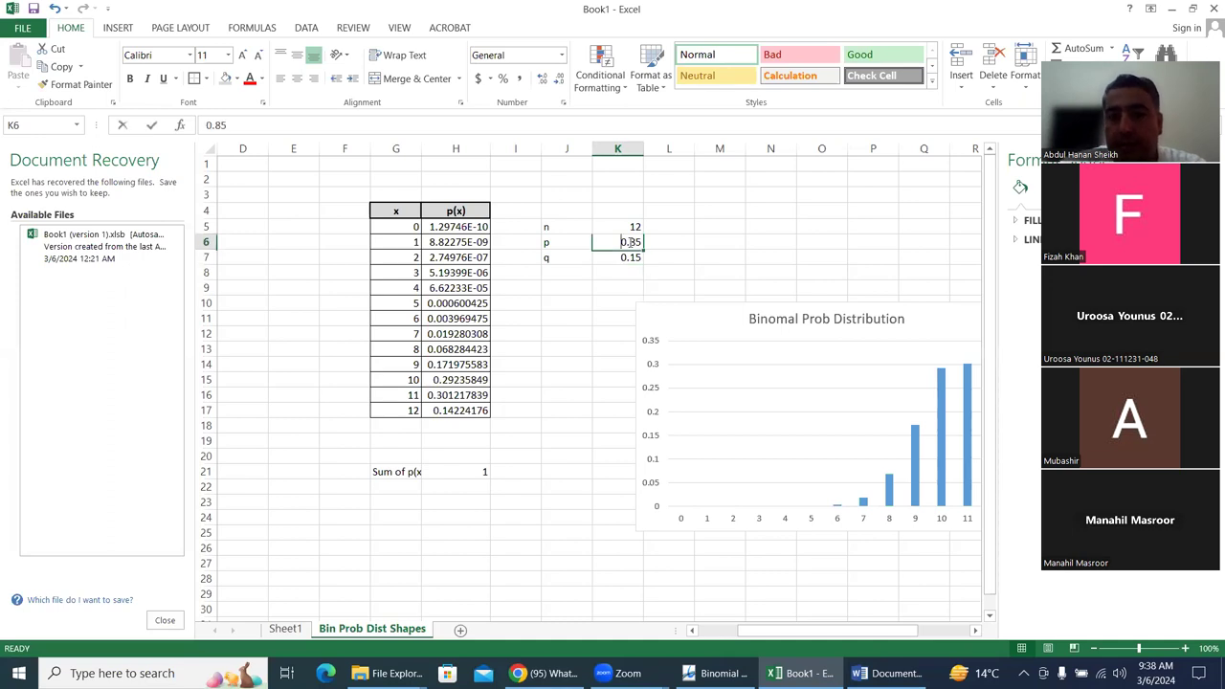
pyautogui.press('Delete')
pyautogui.press('Return')
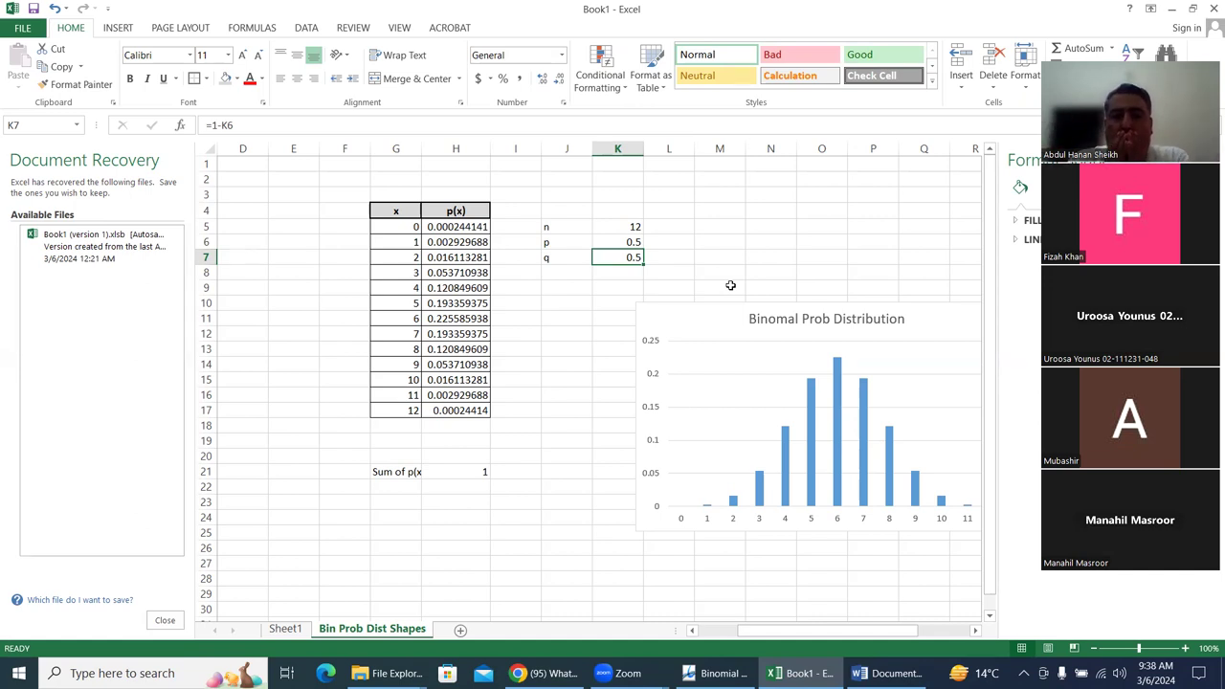
# Set the probability p in K6 to 0.65 to see the distribution's shape
pyautogui.click(624, 225)
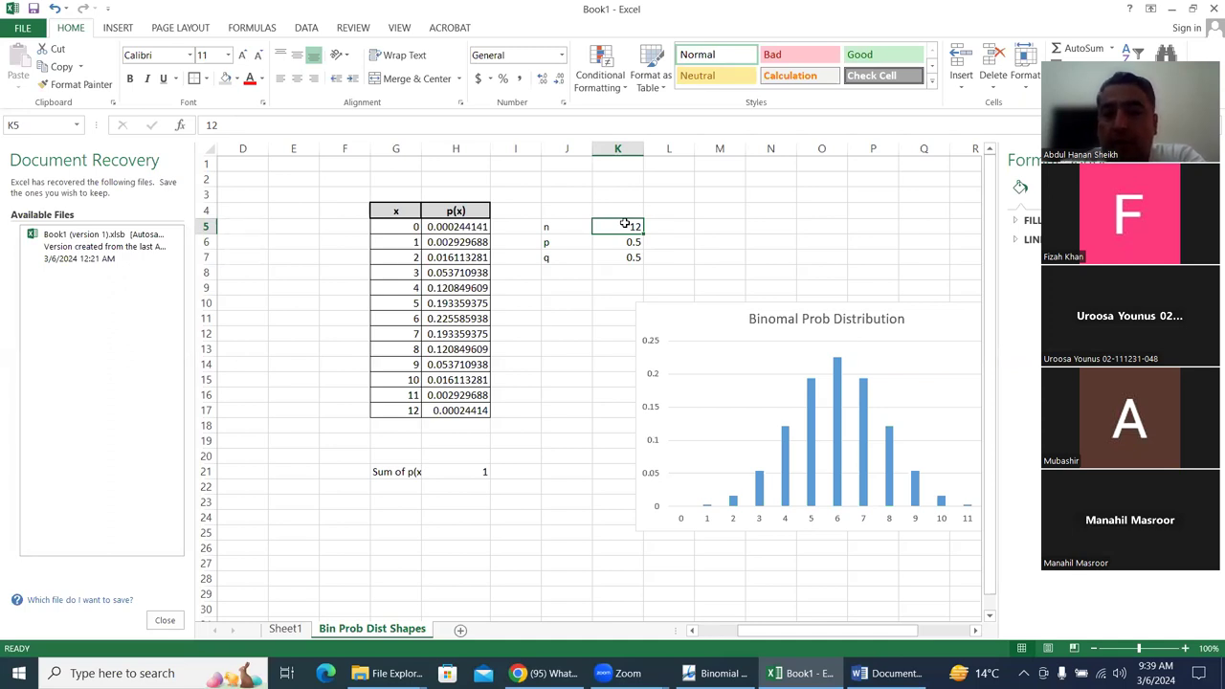
pyautogui.click(633, 243)
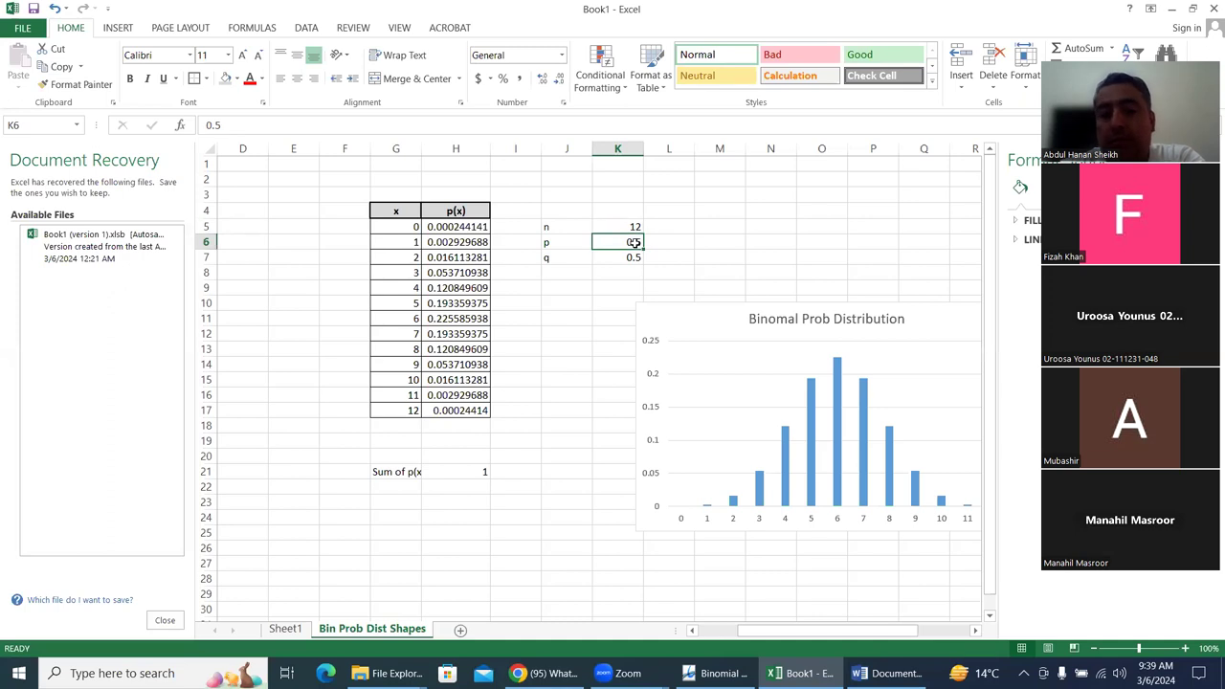
pyautogui.write('0.65')
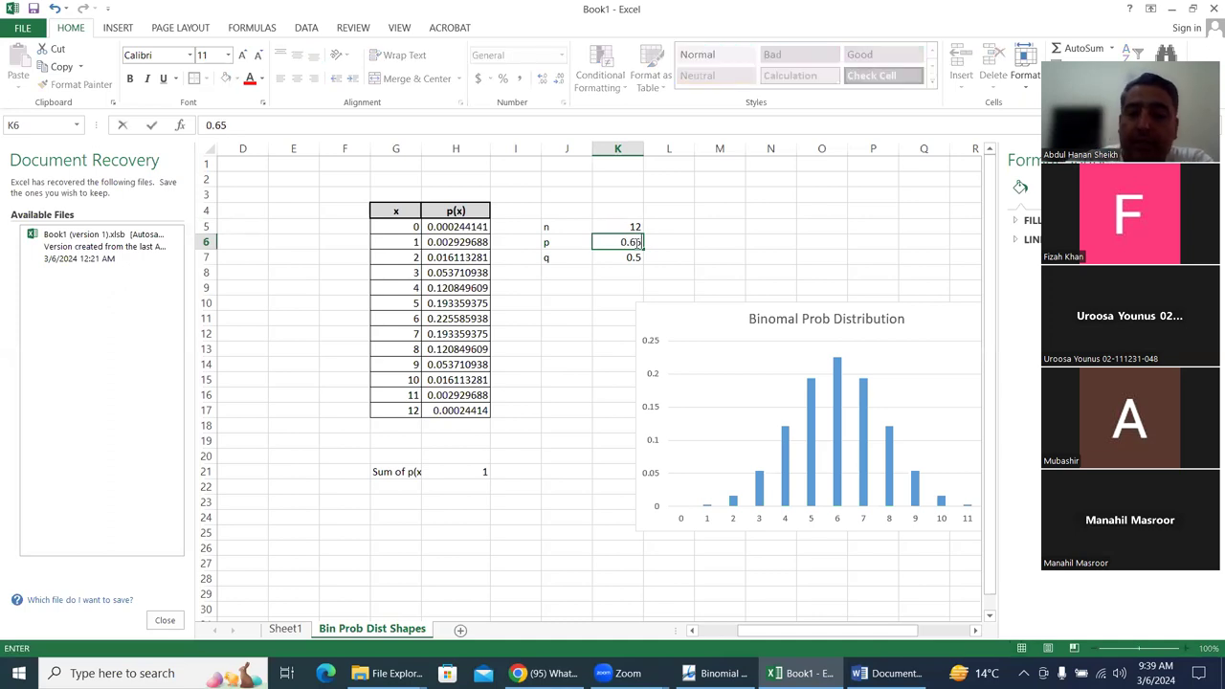
pyautogui.press('Return')
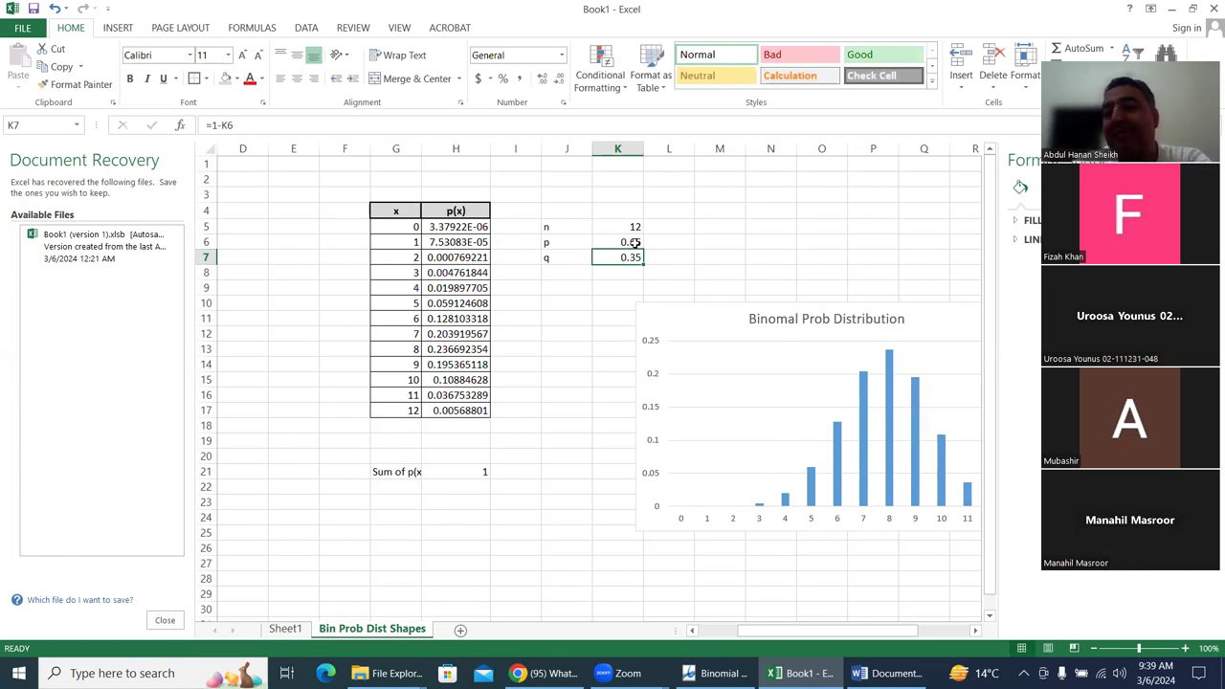
# Set the probability p in K6 to 0.31, look at the binomial shapes slide in Okular, and return to the Excel workbook
pyautogui.click(635, 242)
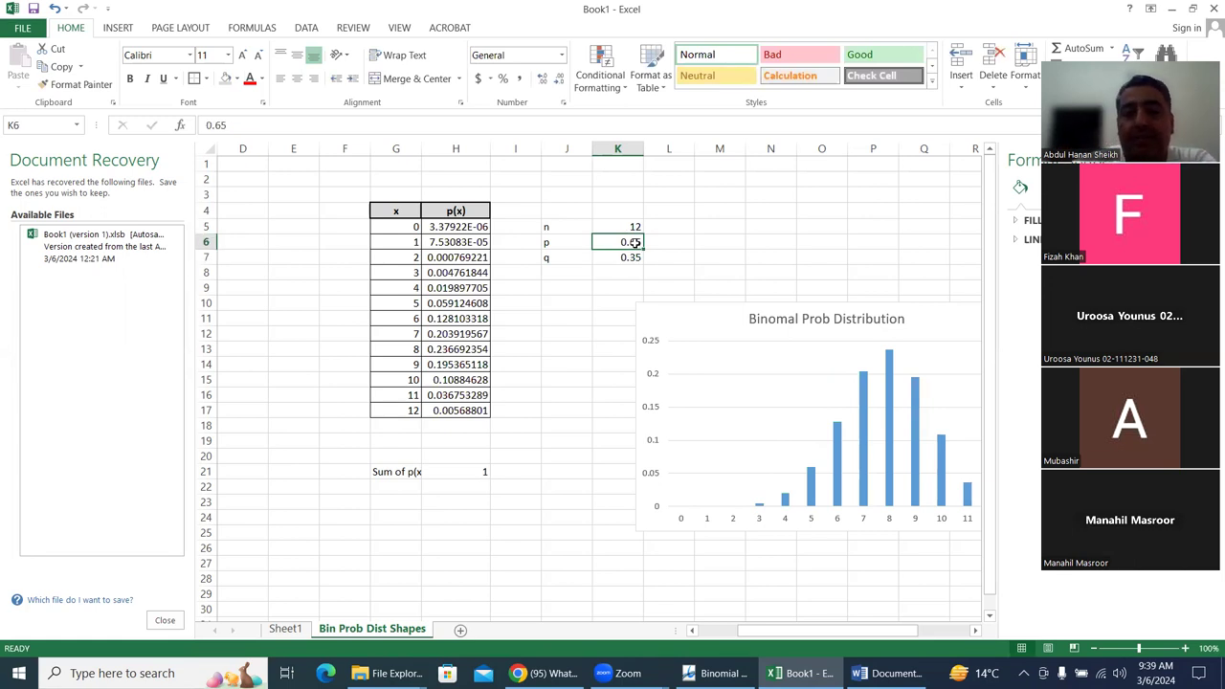
pyautogui.write('0.35')
pyautogui.press('BackSpace')
pyautogui.write('3')
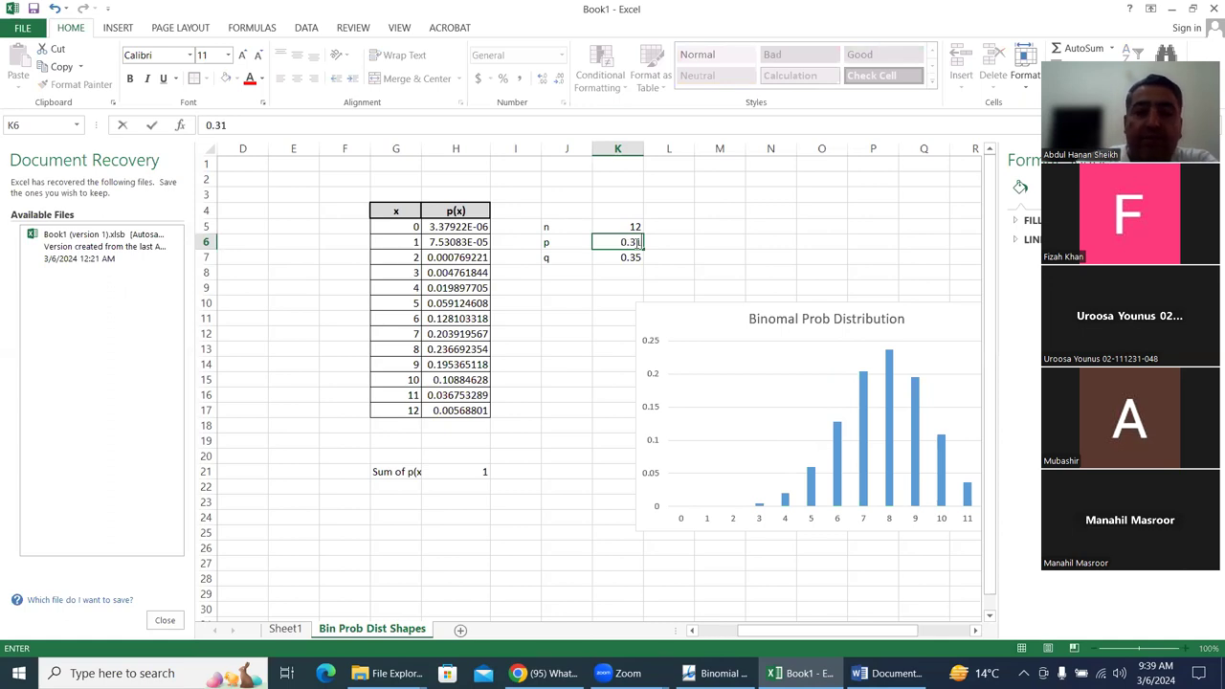
pyautogui.press('Return')
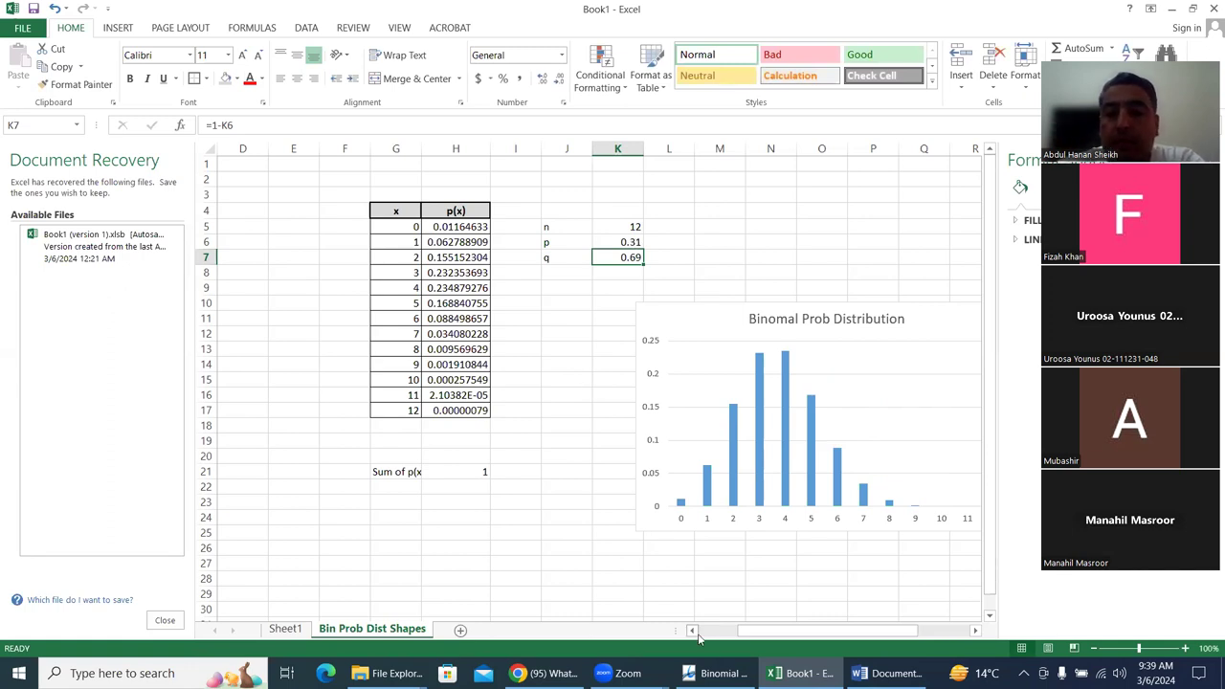
pyautogui.click(713, 673)
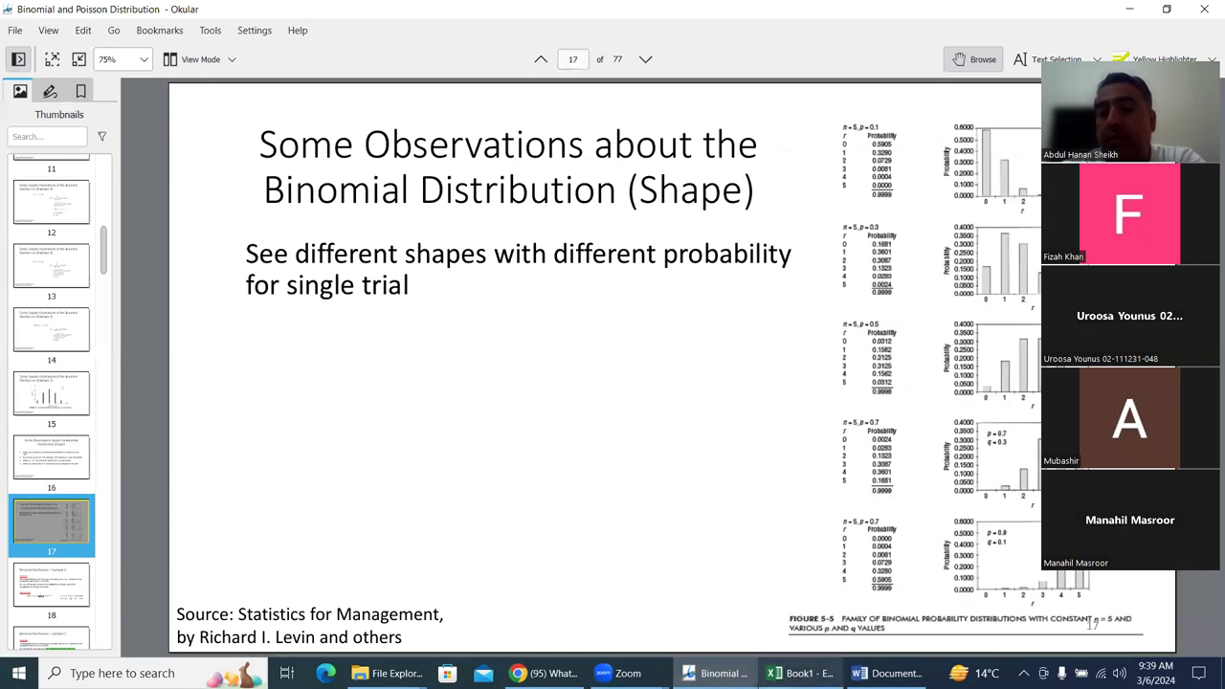
pyautogui.click(799, 673)
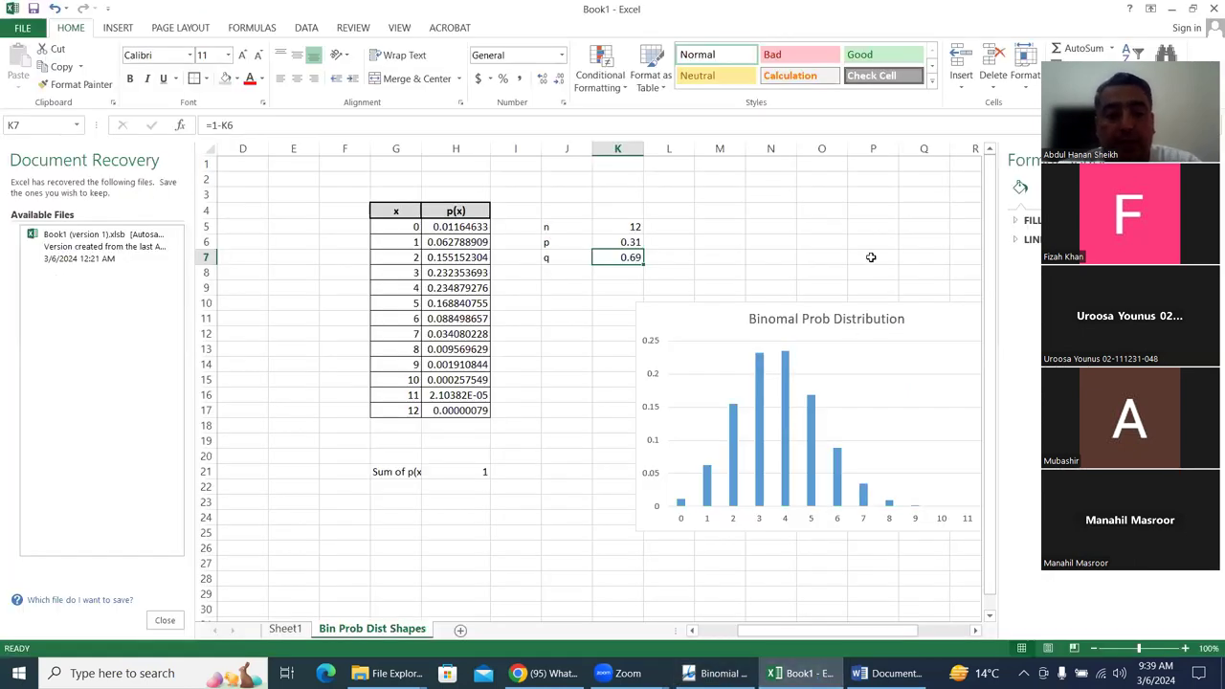
# Start saving the workbook and browse to the lecture 3 folder inside SI_BBA as its location
pyautogui.hotkey('ctrl', 's')
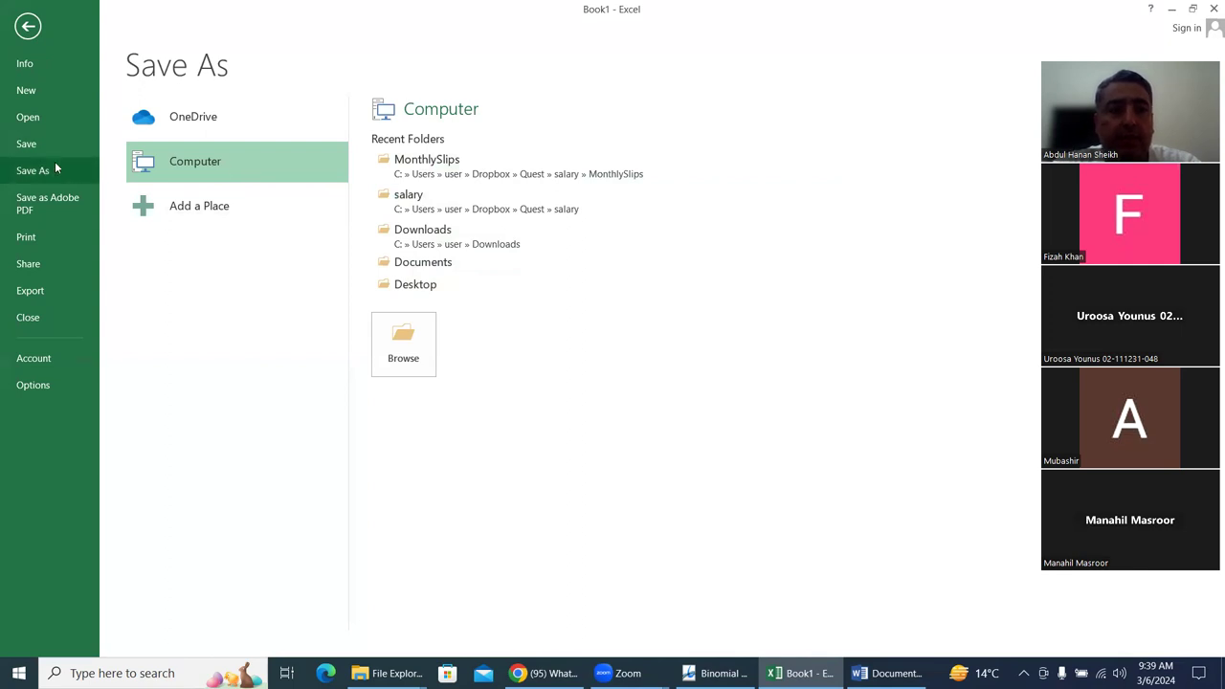
pyautogui.click(424, 163)
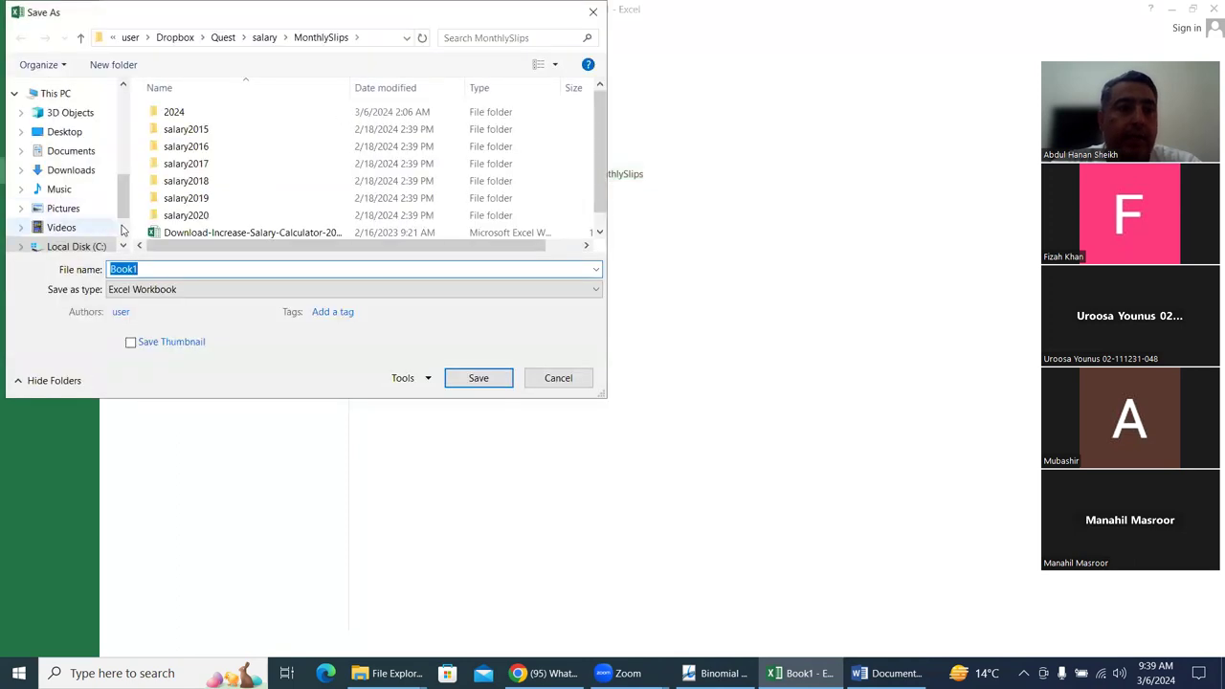
pyautogui.moveTo(124, 184); pyautogui.dragTo(125, 138)
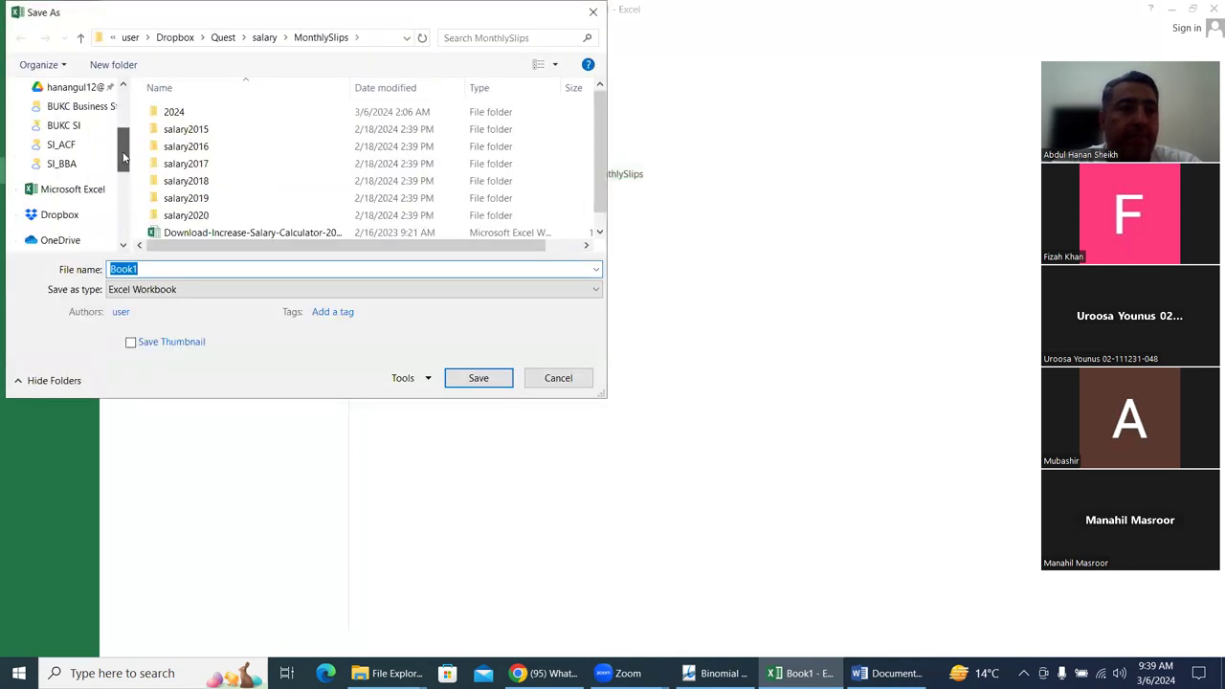
pyautogui.click(61, 164)
pyautogui.doubleClick(205, 150)
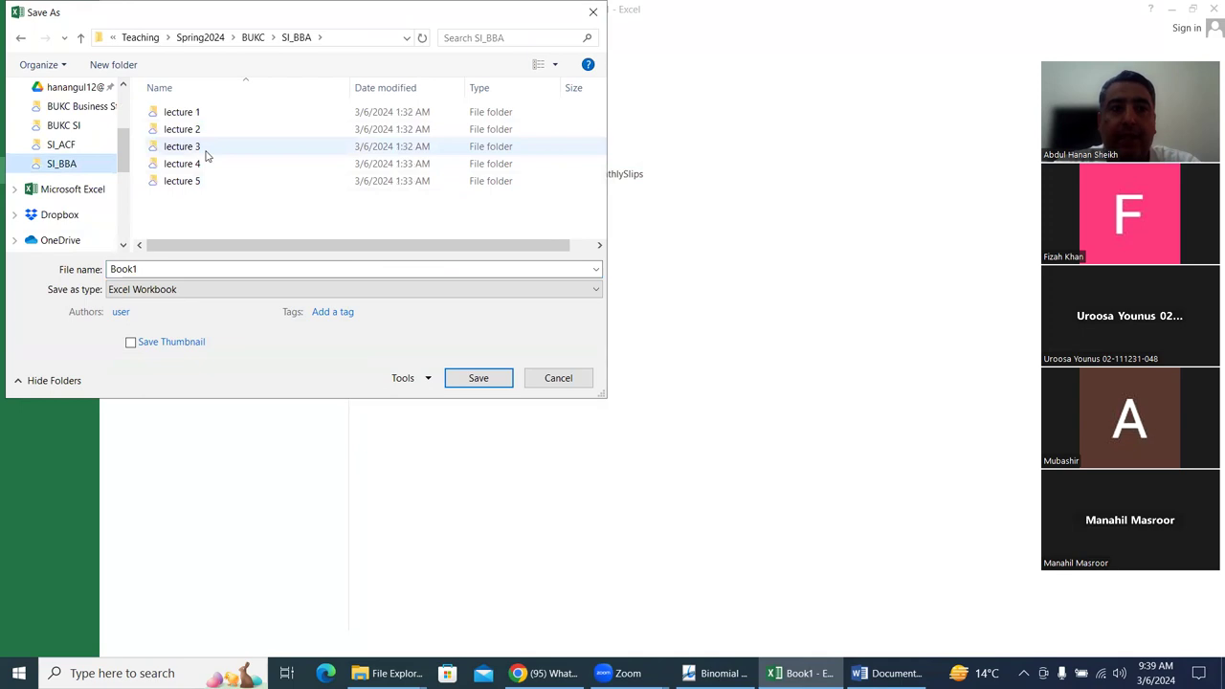
# Name the file excel_bino_prob_distr and save it as an Excel Workbook
pyautogui.click(223, 268)
pyautogui.write('e')
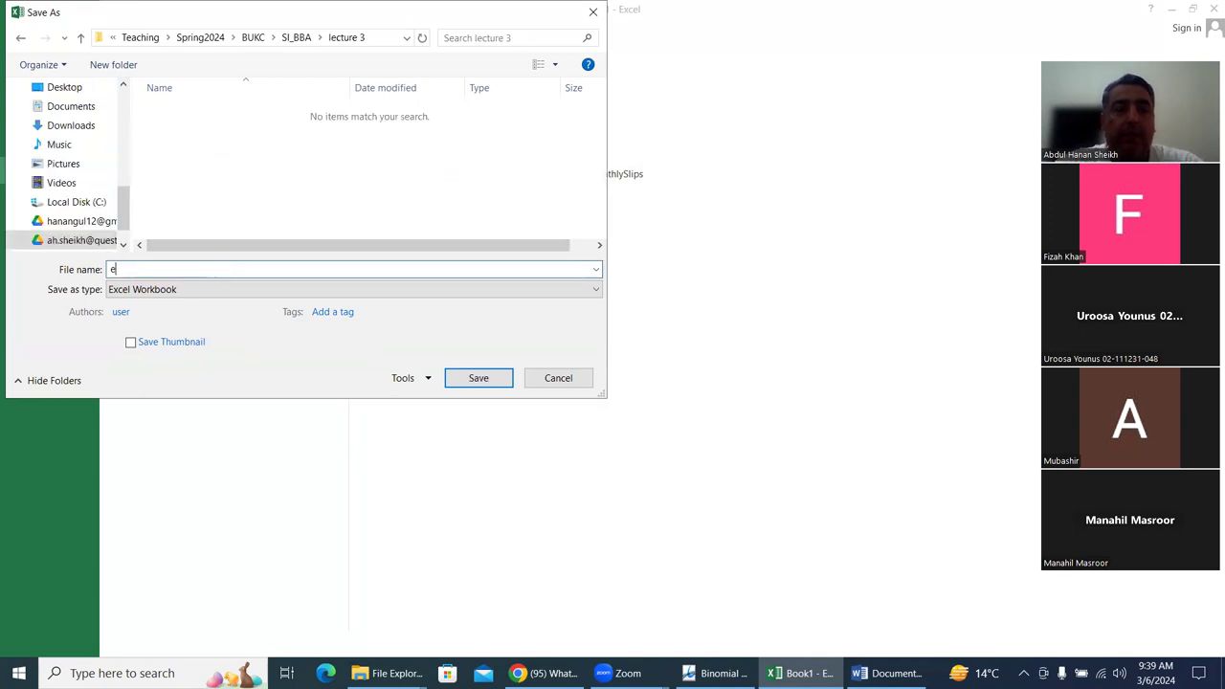
pyautogui.write('xcel_bo')
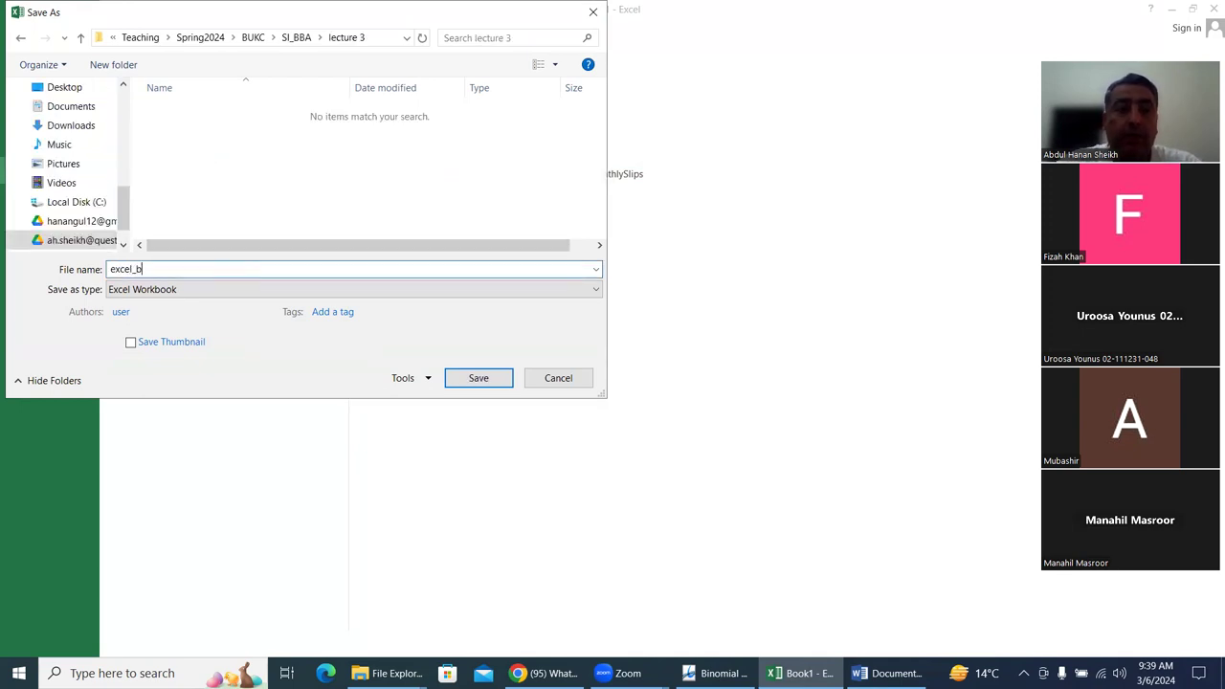
pyautogui.press('BackSpace')
pyautogui.write('ino_prob _dist')
pyautogui.press('BackSpace')
pyautogui.press('BackSpace')
pyautogui.press('BackSpace')
pyautogui.press('BackSpace')
pyautogui.press('BackSpace')
pyautogui.press('BackSpace')
pyautogui.write('_dist')
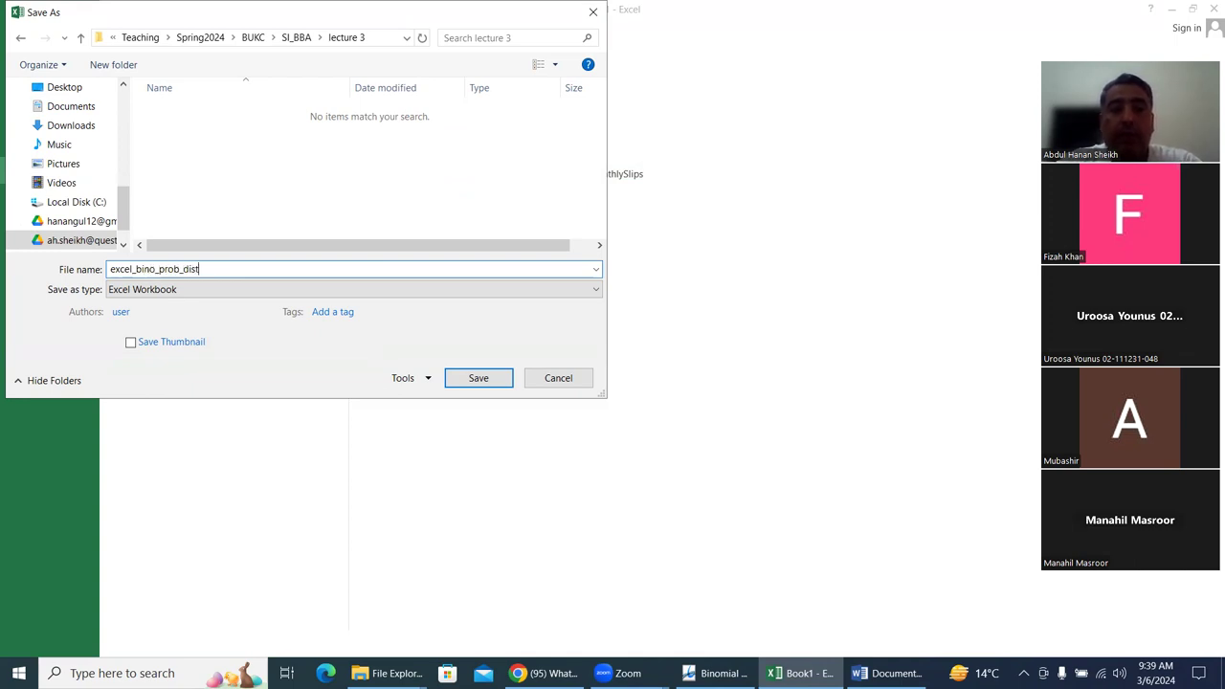
pyautogui.write('r')
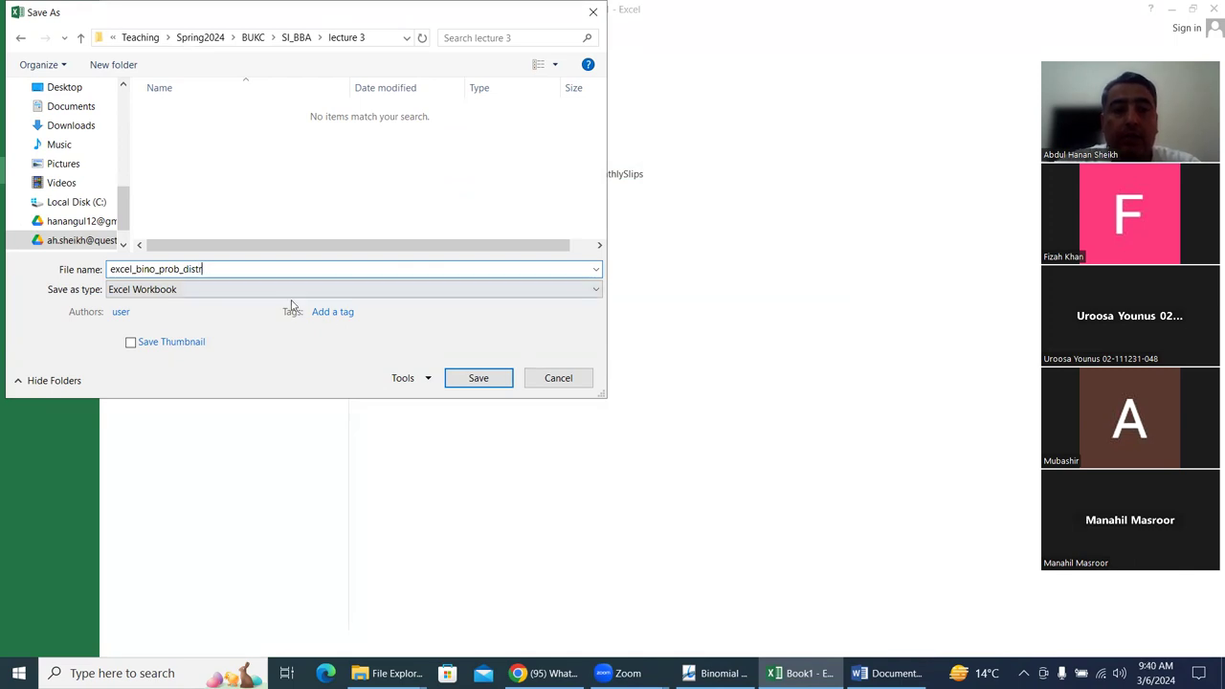
pyautogui.click(499, 384)
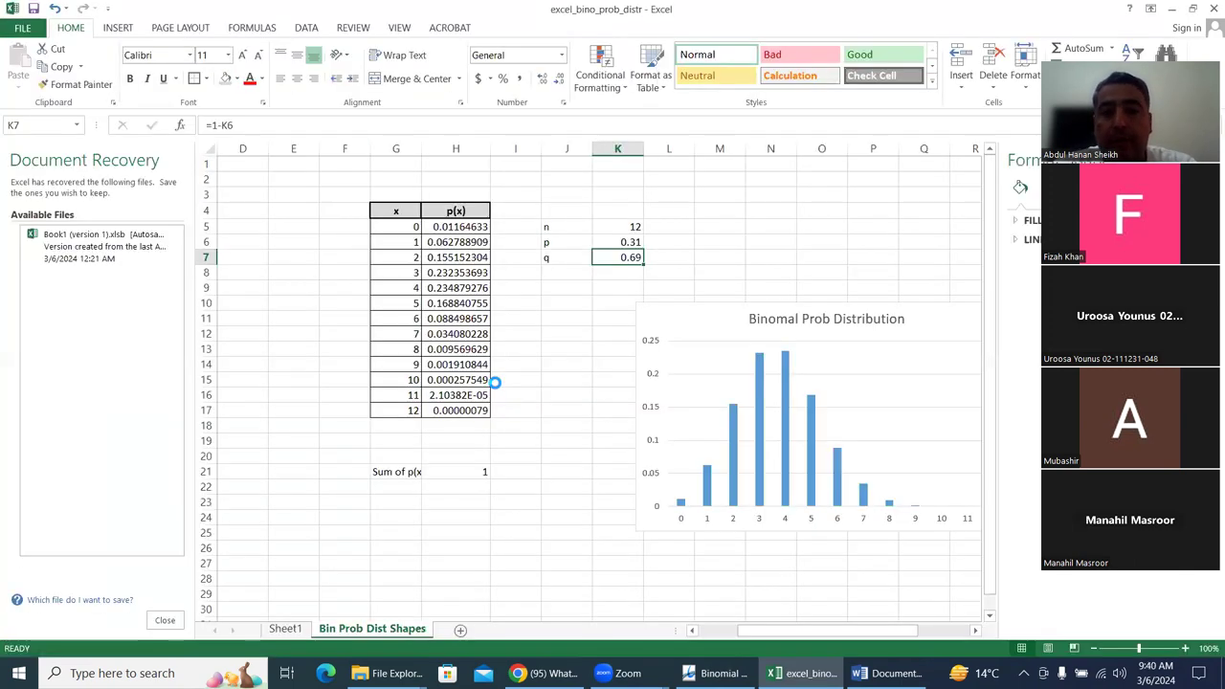
# Switch to the Okular slides and view the Binomial Distribution – Example 3 question on page 18
pyautogui.click(718, 673)
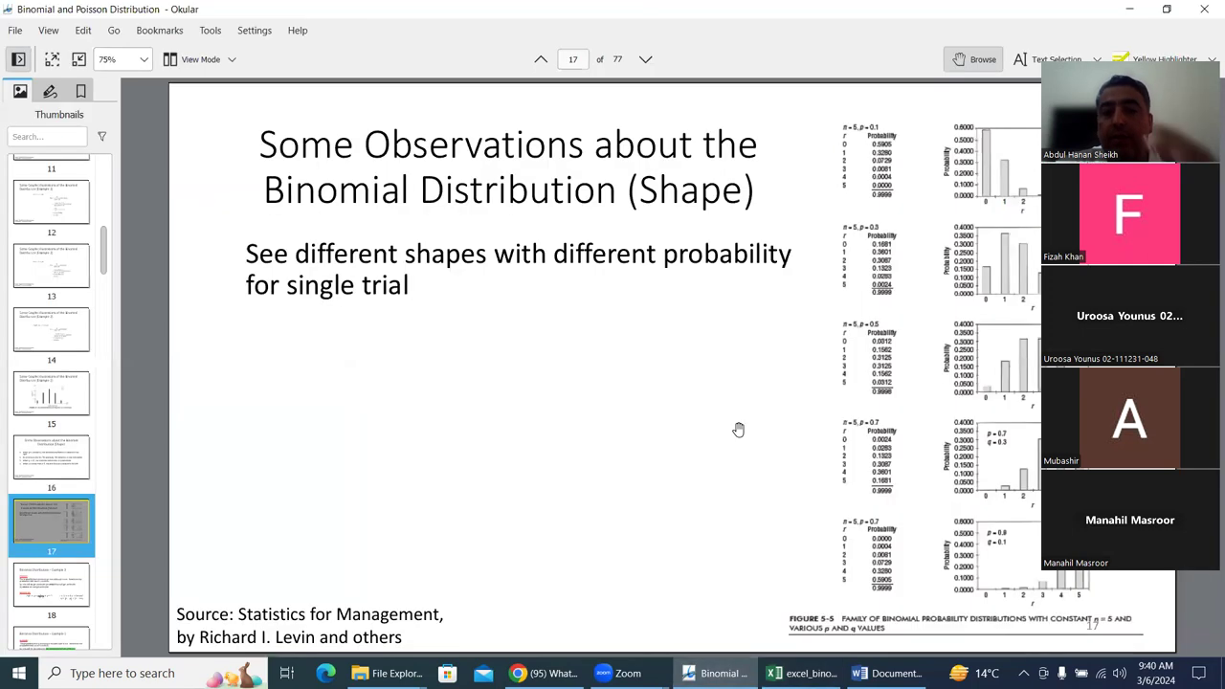
pyautogui.scroll(-1, 725, 367)
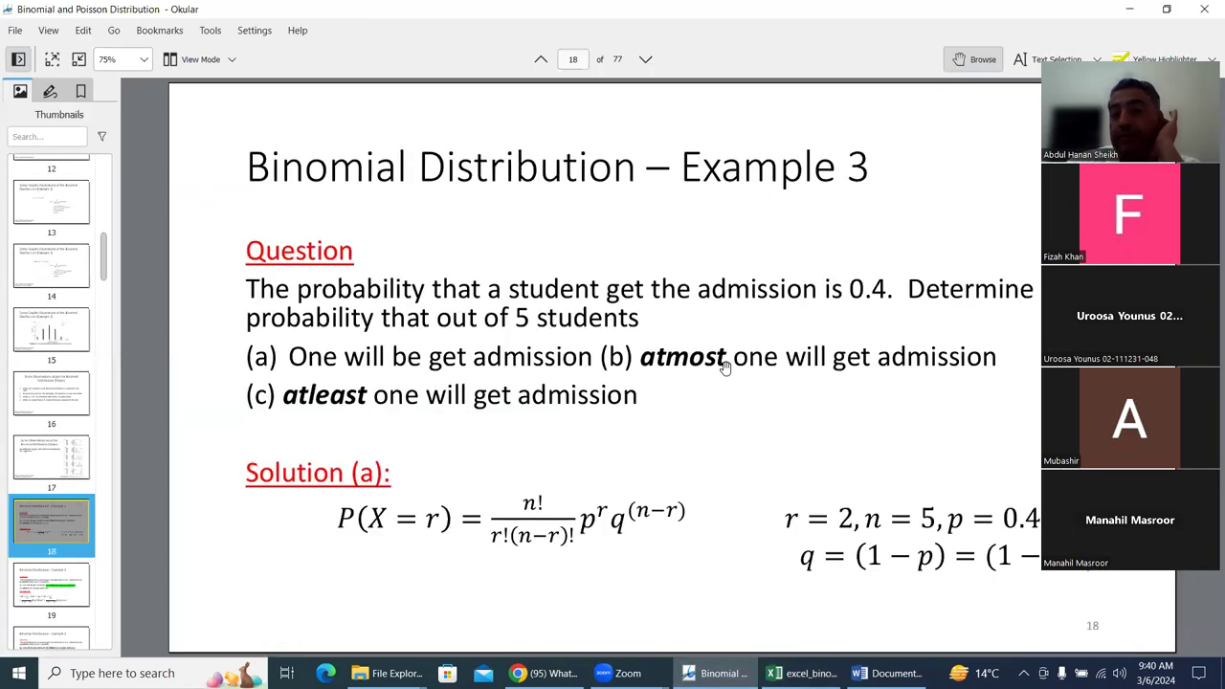
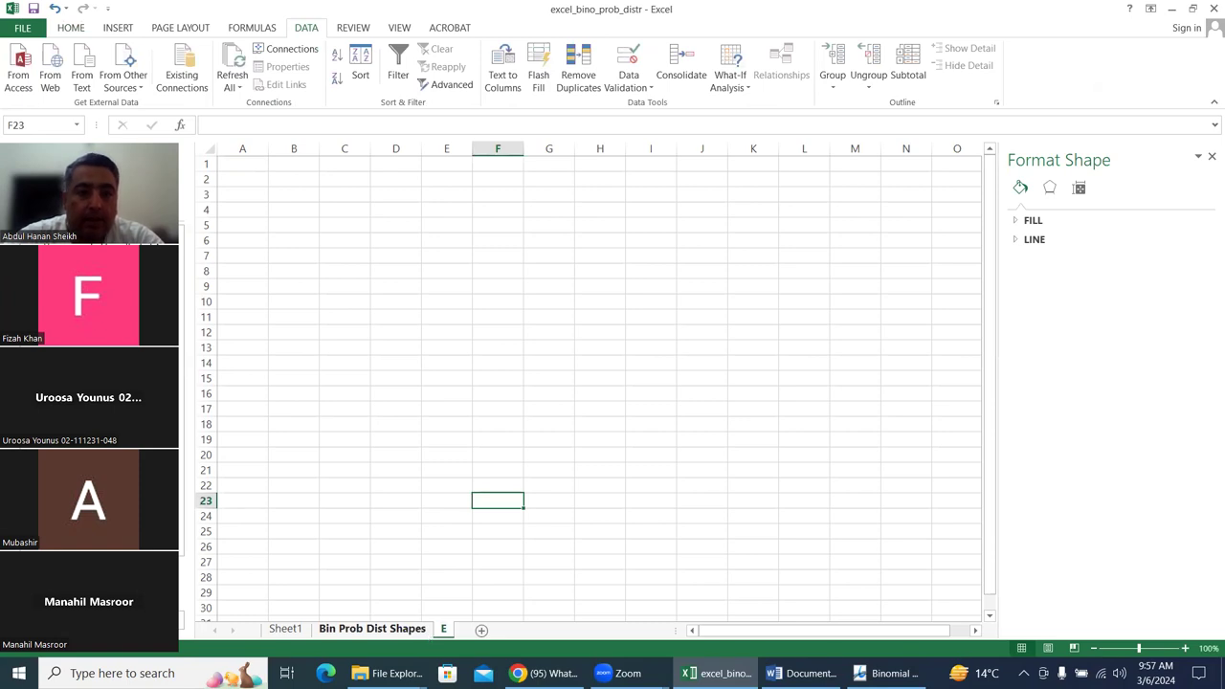
# Rename the empty worksheet E in the Excel workbook as Example 4
pyautogui.rightClick(443, 630)
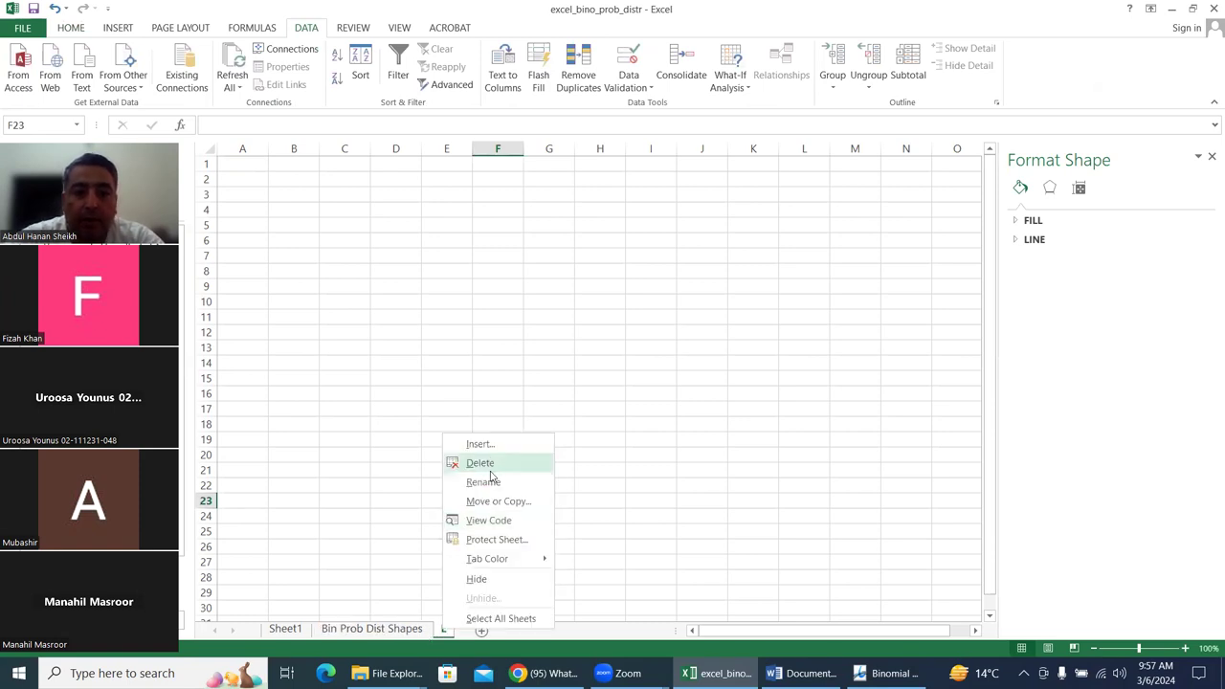
pyautogui.click(492, 481)
pyautogui.write('Example 4')
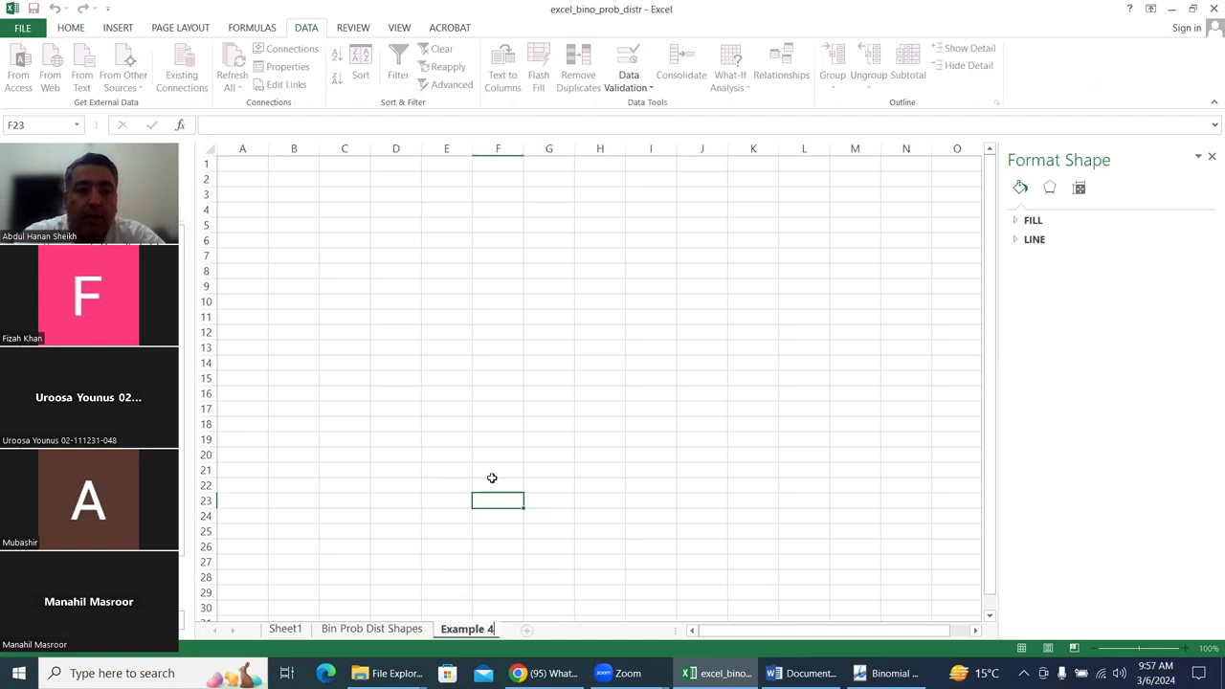
pyautogui.press('Return')
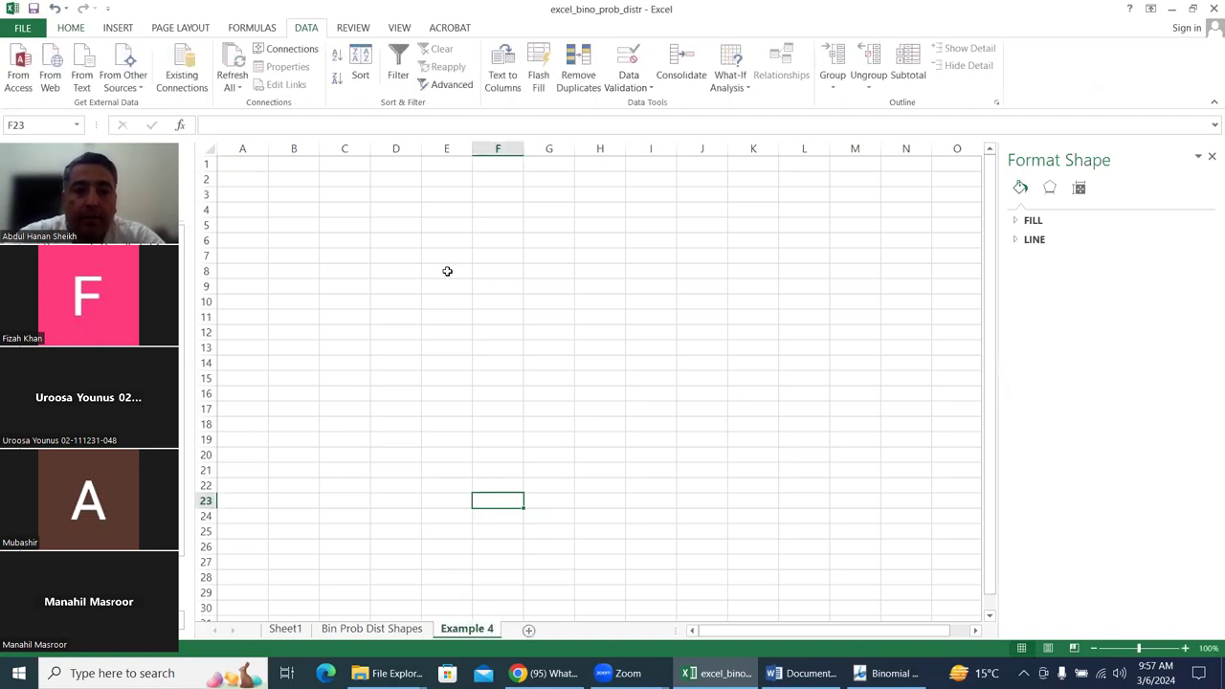
# Enter the label p = 1/5 in J5 and its value 0.2 in K5
pyautogui.click(712, 229)
pyautogui.write('p = ')
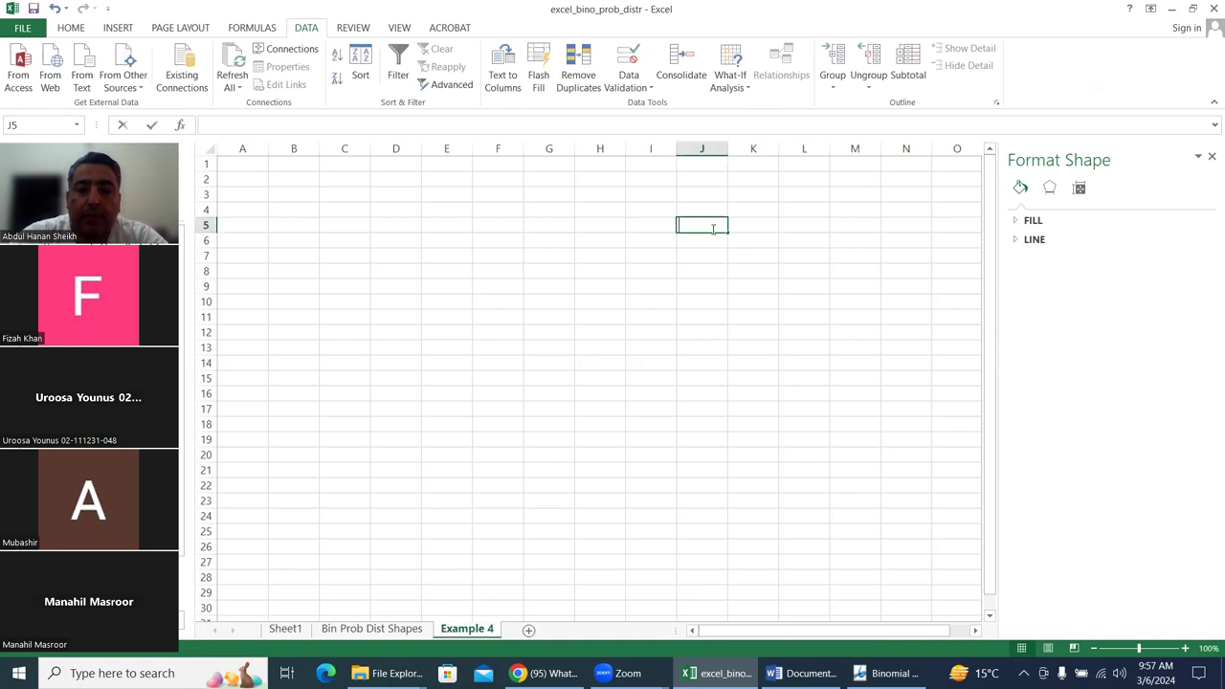
pyautogui.write('1/5')
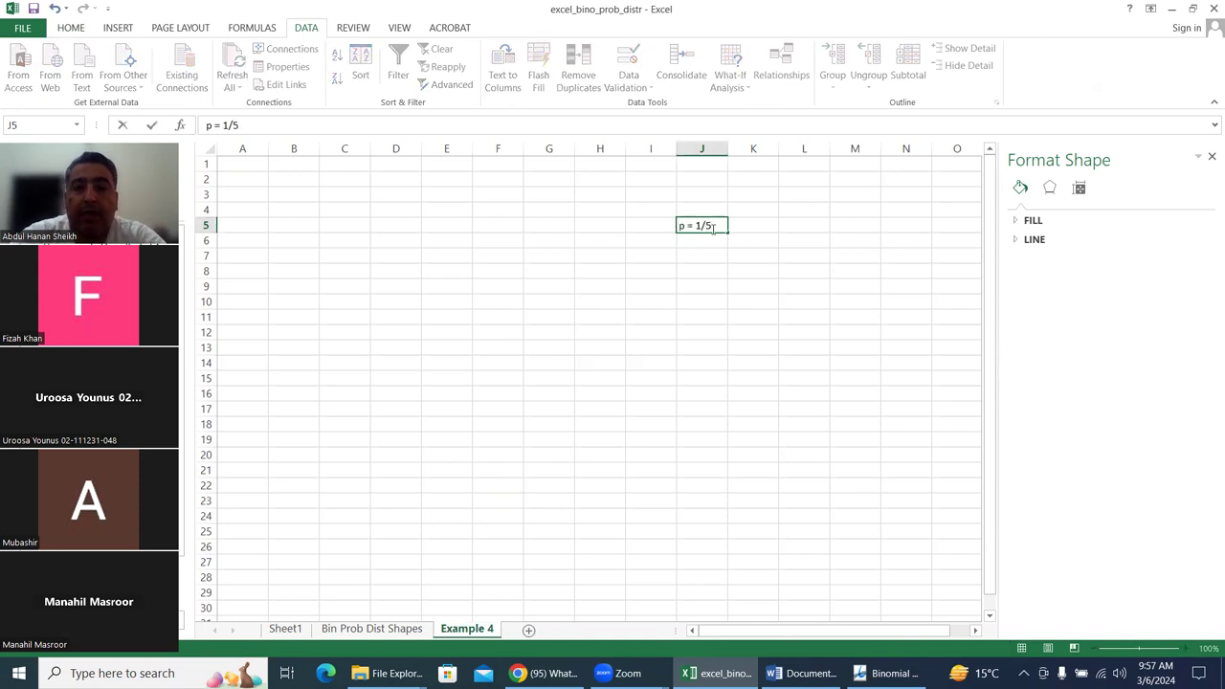
pyautogui.press('Return')
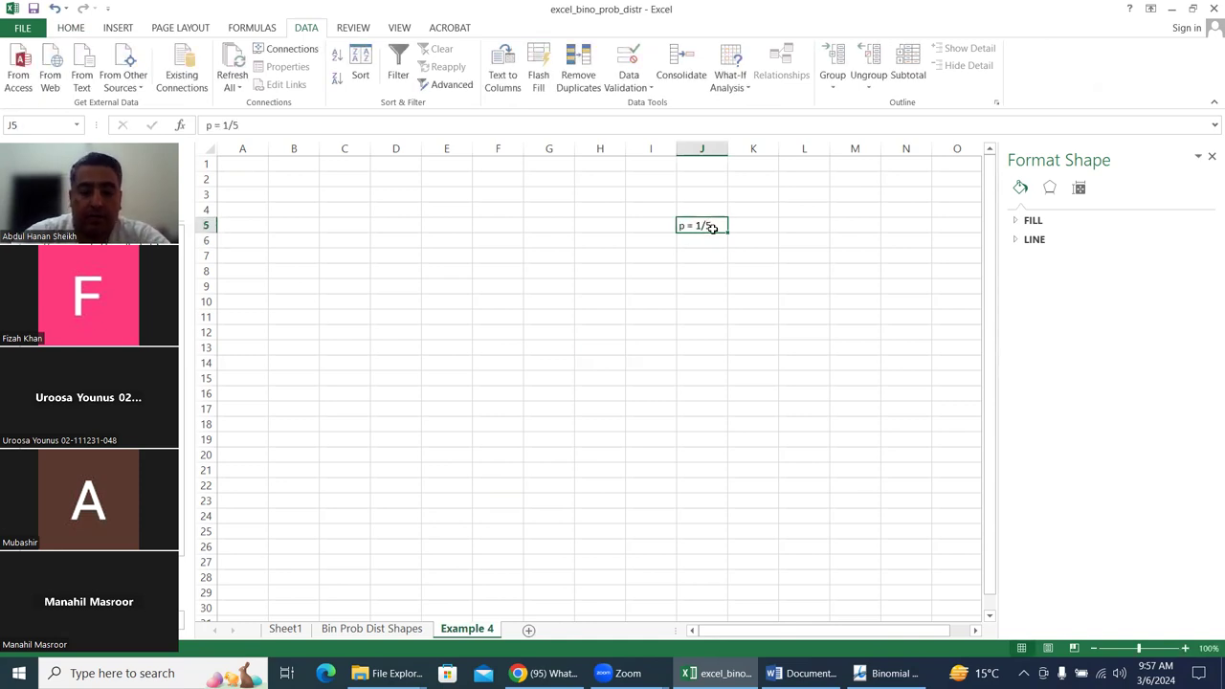
pyautogui.press('Up')
pyautogui.press('Down')
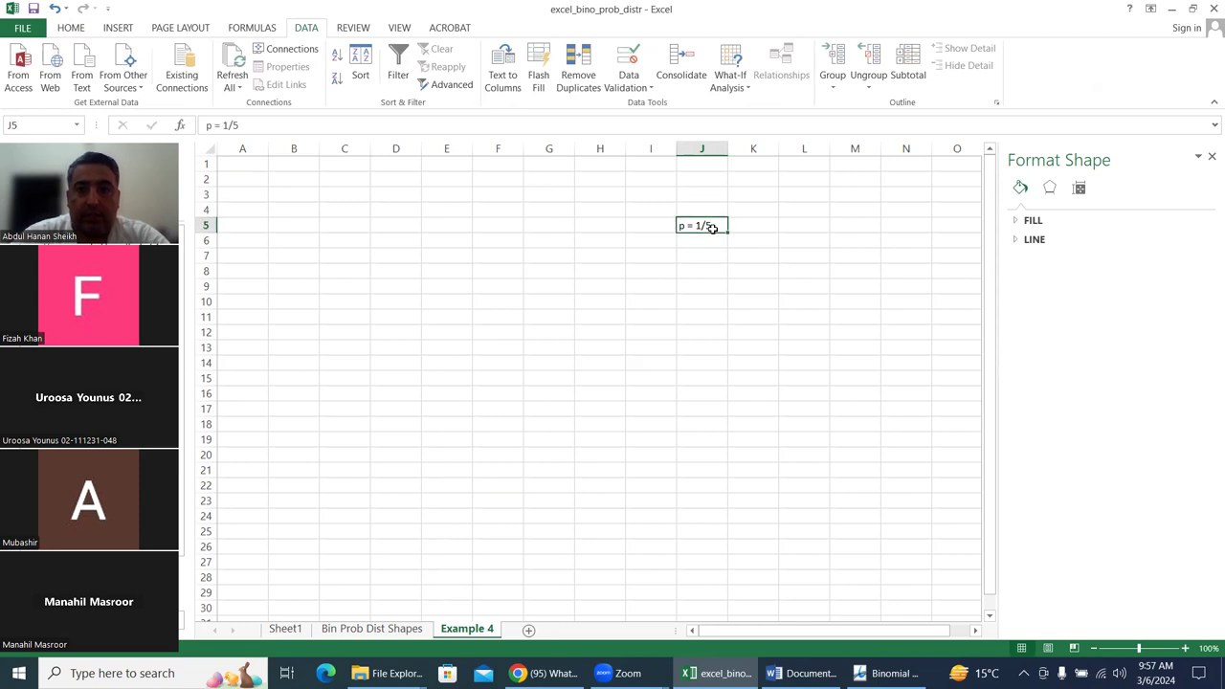
pyautogui.press('Right')
pyautogui.write('0.')
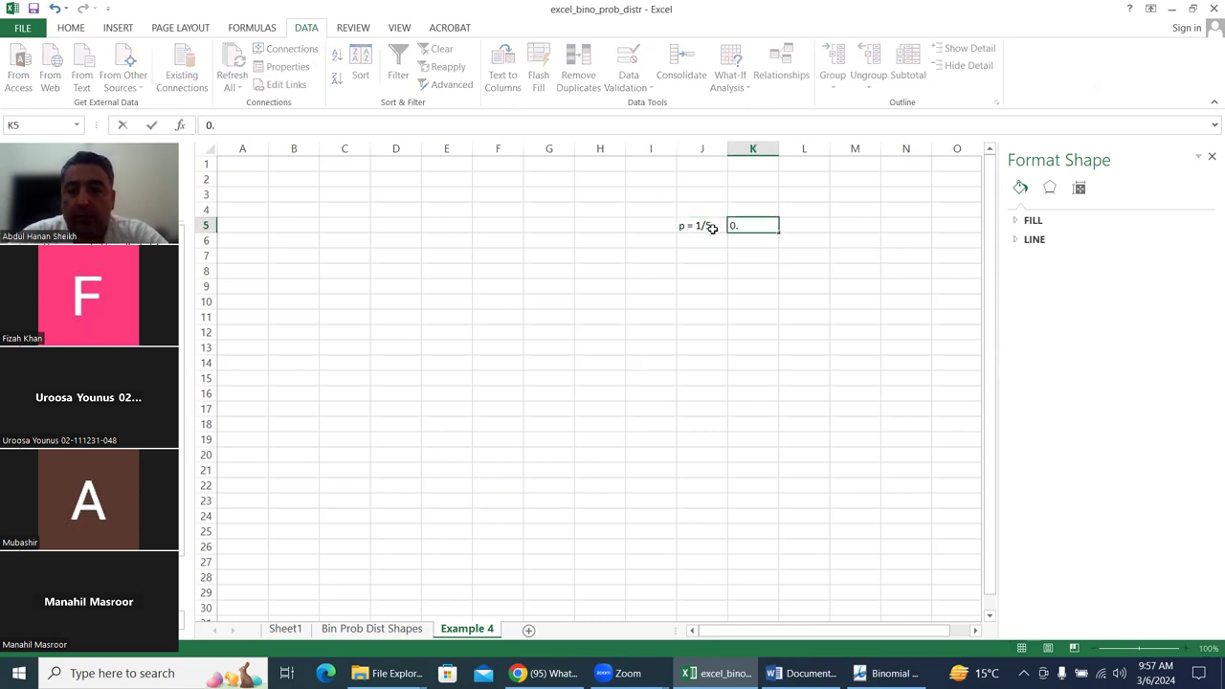
pyautogui.write('2')
pyautogui.press('Return')
# Enter the label n in J6 and the number of trials 30 in K6
pyautogui.press('Down')
pyautogui.press('Left')
pyautogui.press('Up')
pyautogui.write('n-')
pyautogui.write('=')
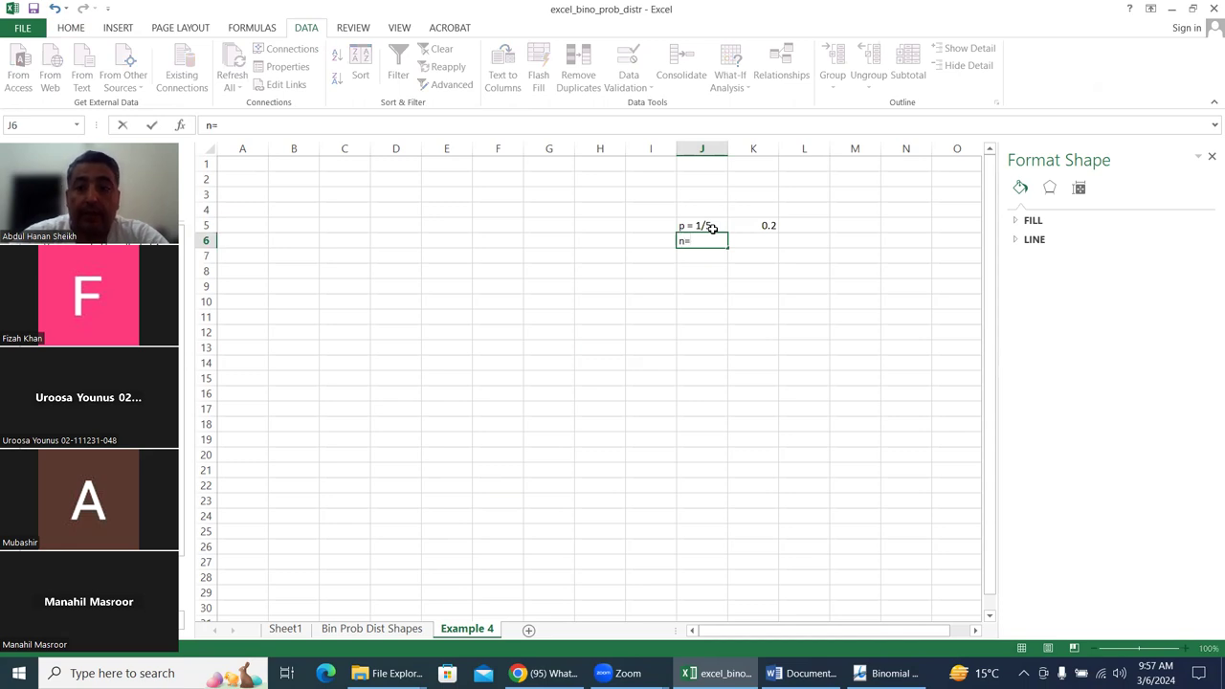
pyautogui.press('BackSpace')
pyautogui.press('Tab')
pyautogui.write('30')
pyautogui.press('Return')
pyautogui.write('r')
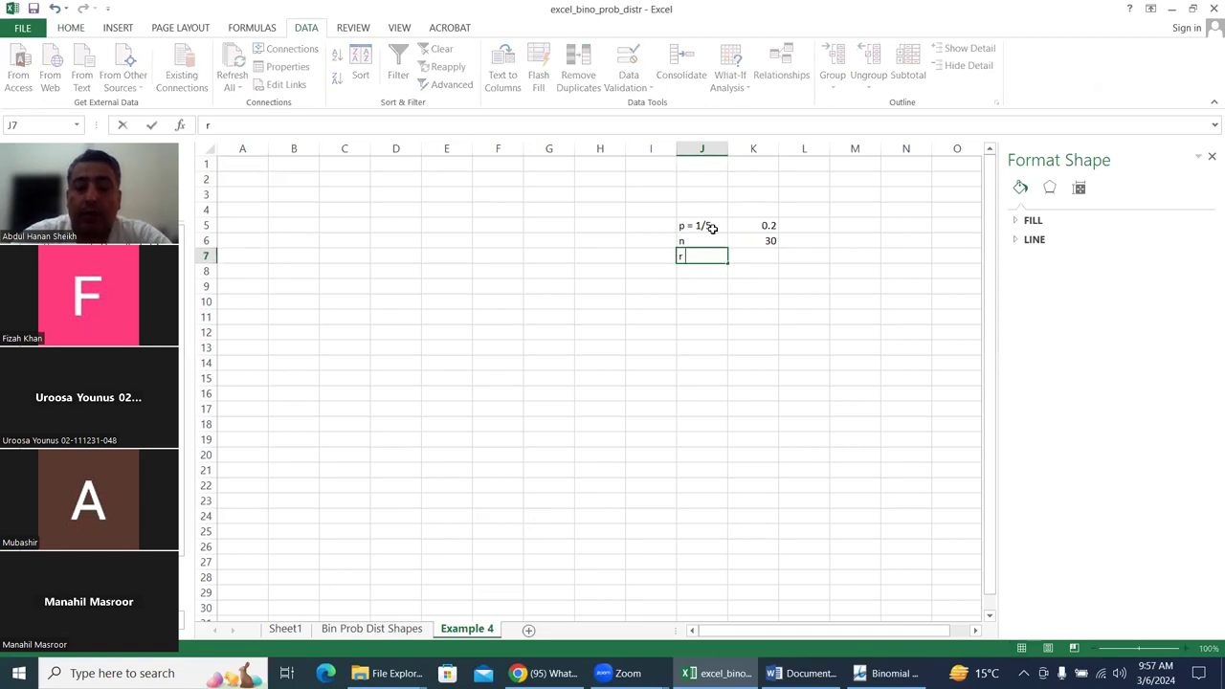
pyautogui.write(' = =>')
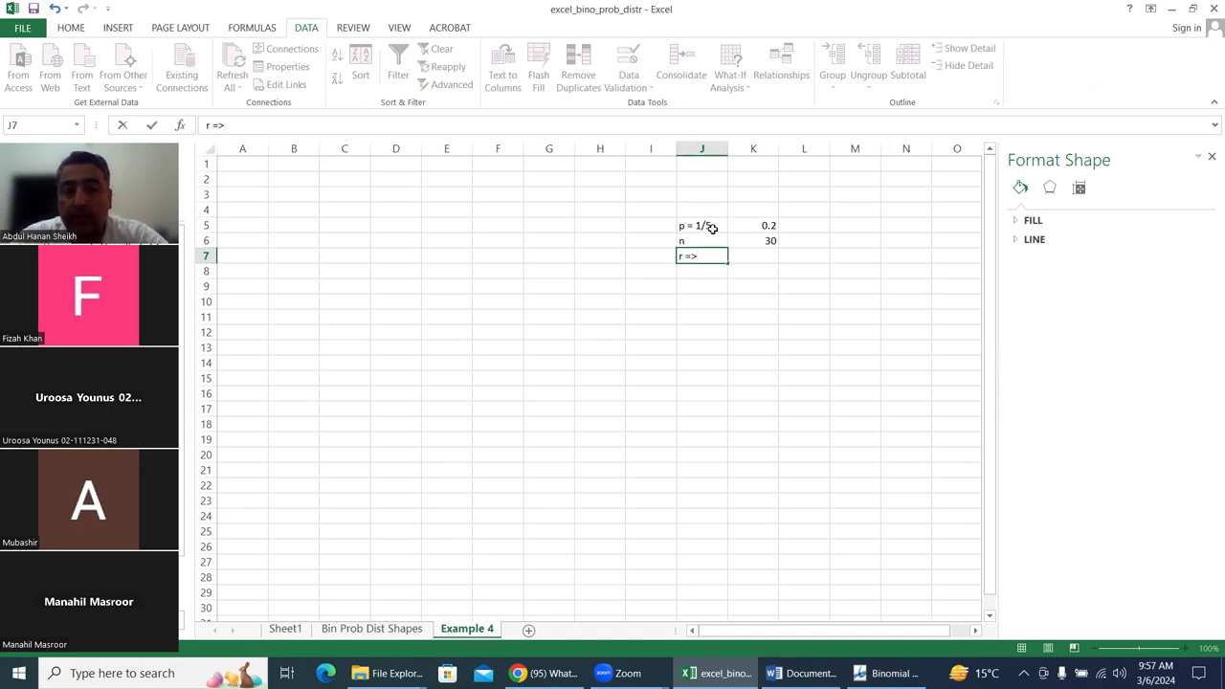
pyautogui.press('BackSpace')
pyautogui.press('BackSpace')
pyautogui.press('BackSpace')
pyautogui.press('BackSpace')
pyautogui.press('Escape')
# Enter the column headings x in F4 and p(x) in G4
pyautogui.press('Up')
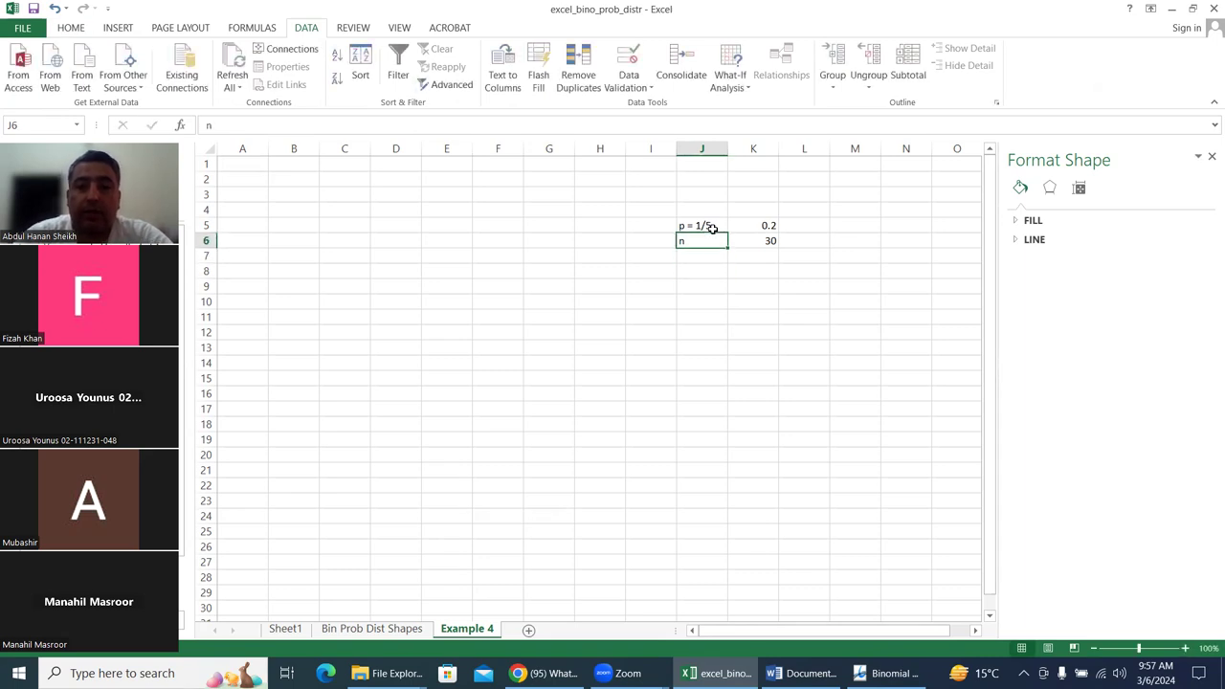
pyautogui.press('Left')
pyautogui.press('Left')
pyautogui.press('Left')
pyautogui.press('Left')
pyautogui.press('Up')
pyautogui.press('Up')
pyautogui.write('x')
pyautogui.press('Return')
pyautogui.press('Up')
pyautogui.press('Right')
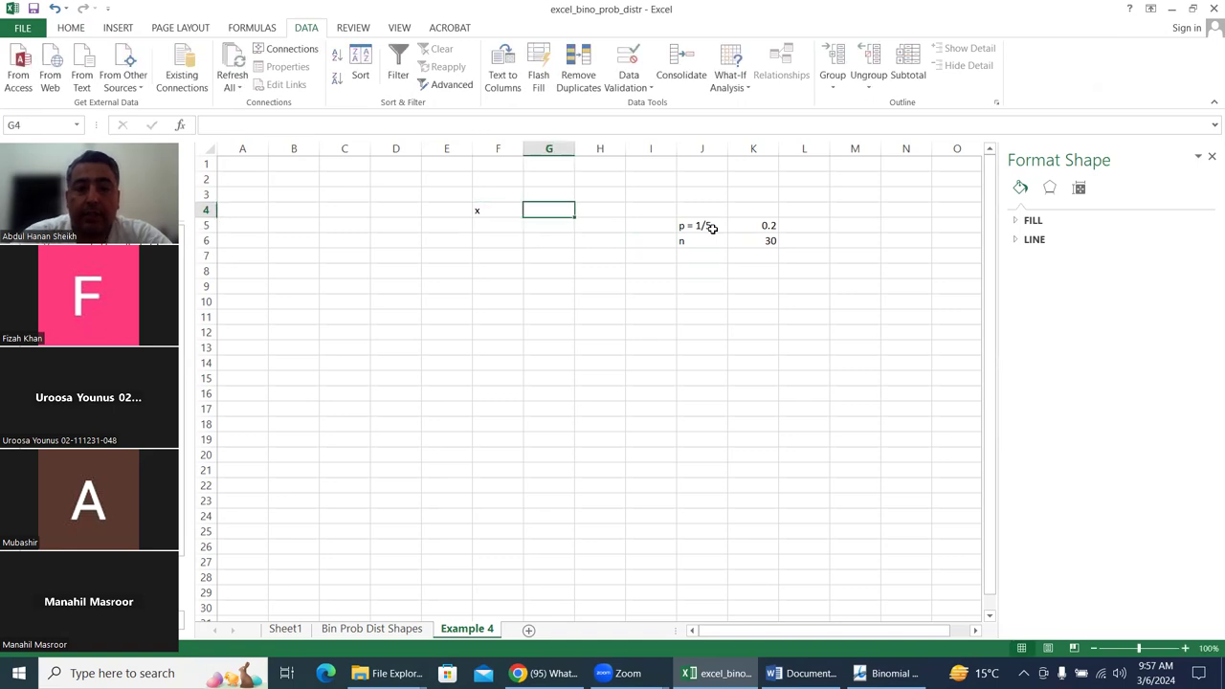
pyautogui.write('p(x)')
pyautogui.press('Return')
# Enter the first x values 0, 1 and 2 in cells F5 to F7
pyautogui.press('Left')
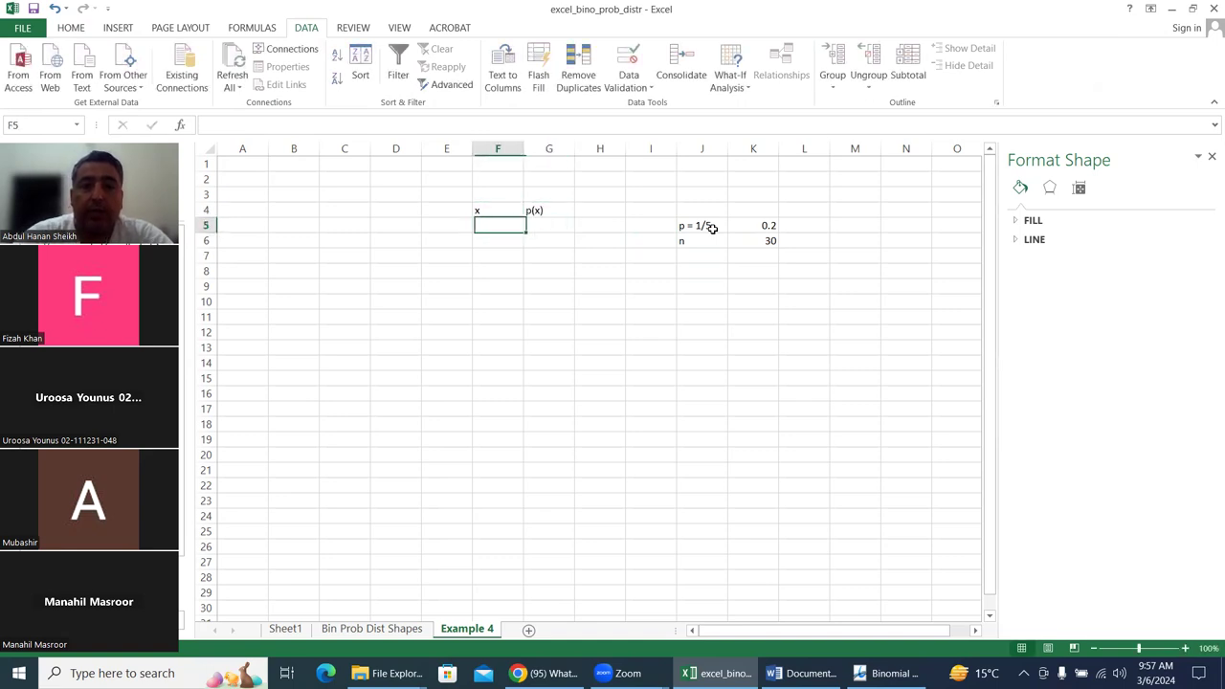
pyautogui.write('0')
pyautogui.press('Return')
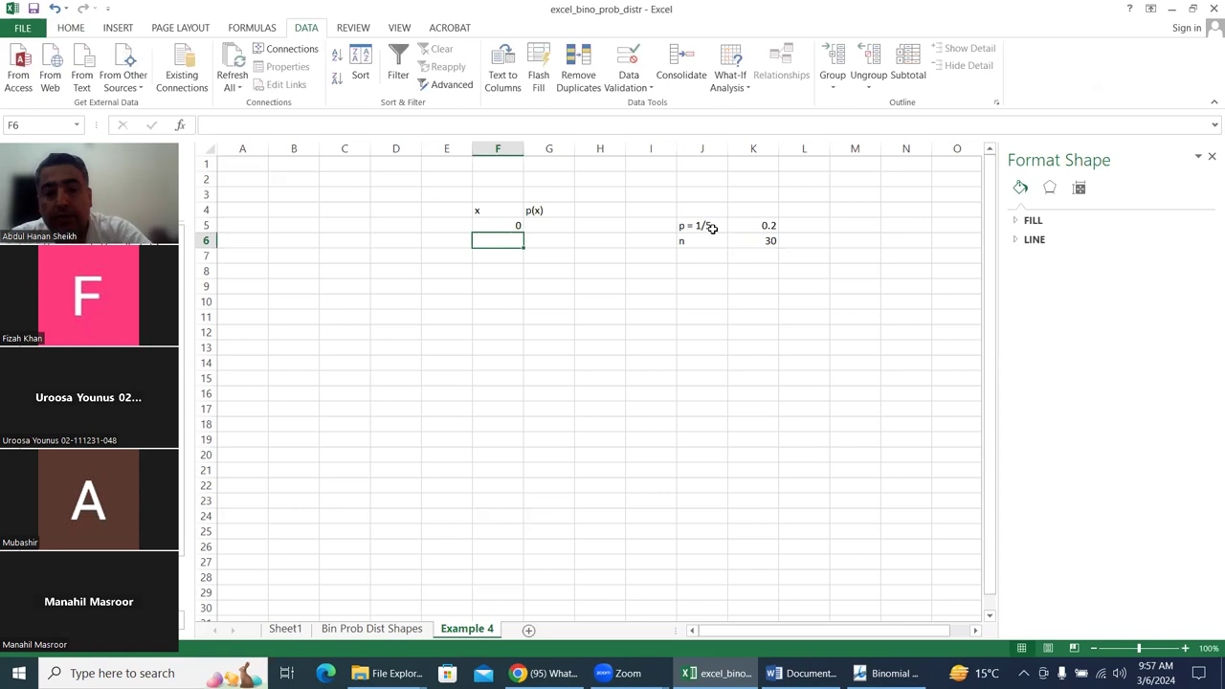
pyautogui.write('1')
pyautogui.press('Return')
pyautogui.write('1')
pyautogui.press('Return')
pyautogui.press('Up')
pyautogui.write('2')
pyautogui.press('Return')
# Extend the x series from F5:F7 down to 30 in F35
pyautogui.press('Up')
pyautogui.press('Up')
pyautogui.press('Up')
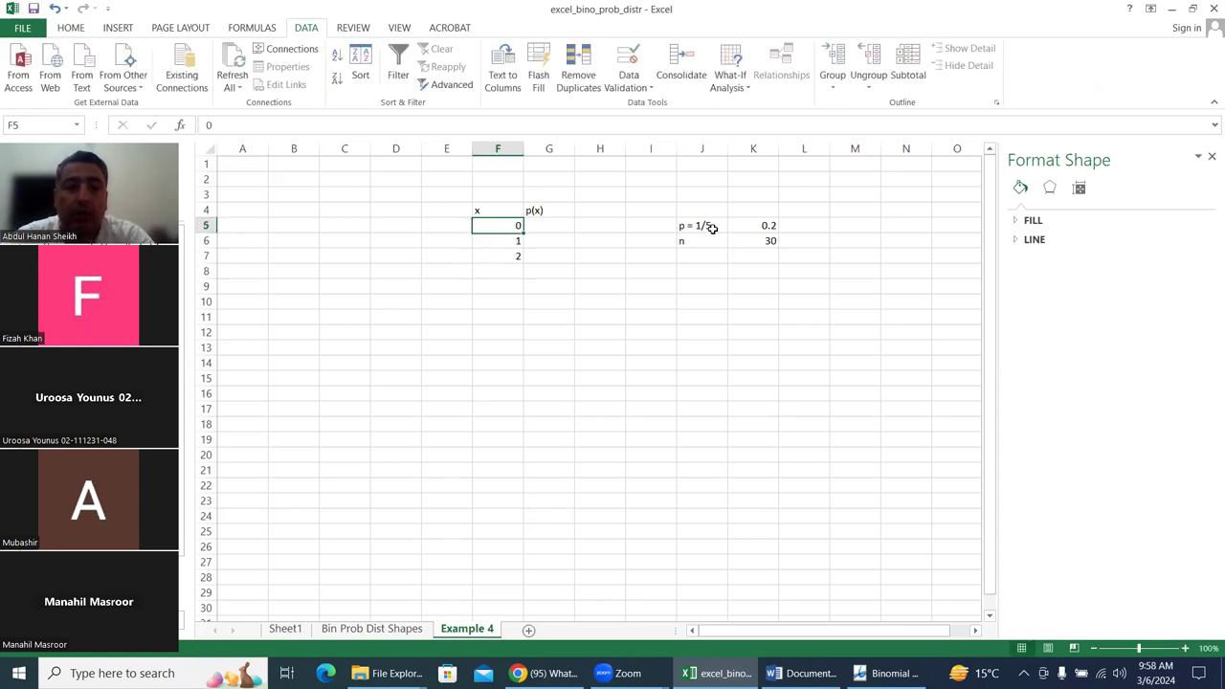
pyautogui.hotkey('shift', 'Down')
pyautogui.hotkey('shift', 'Down')
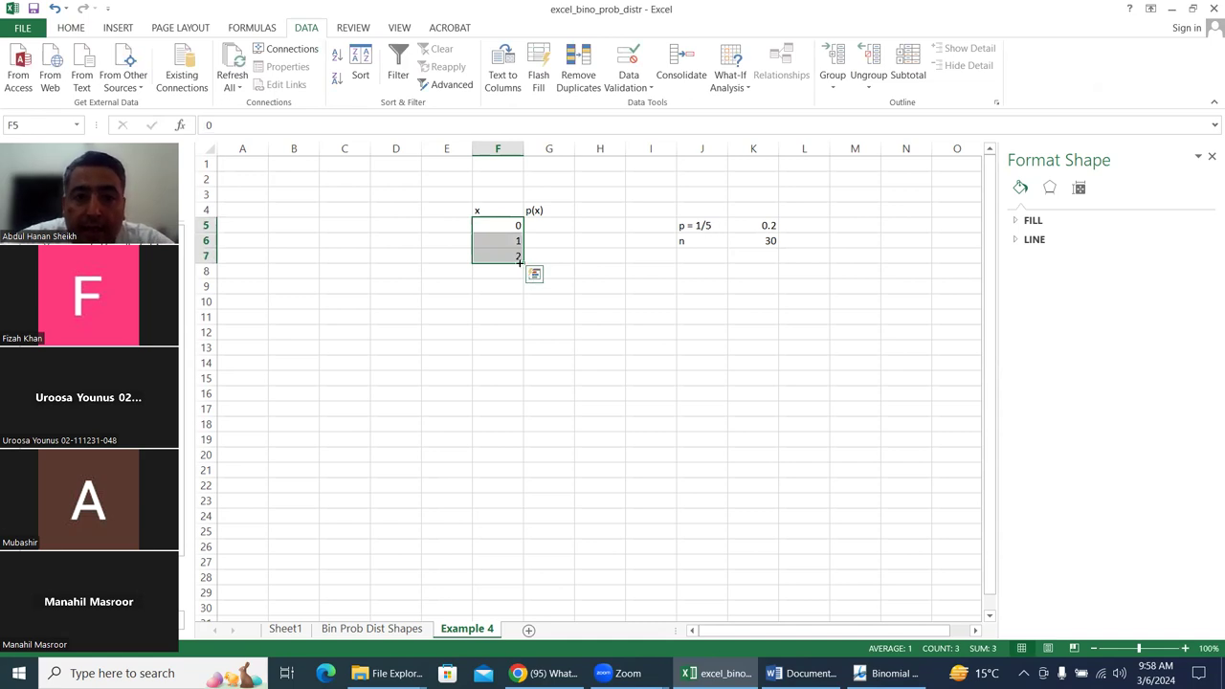
pyautogui.moveTo(522, 262); pyautogui.dragTo(510, 552)
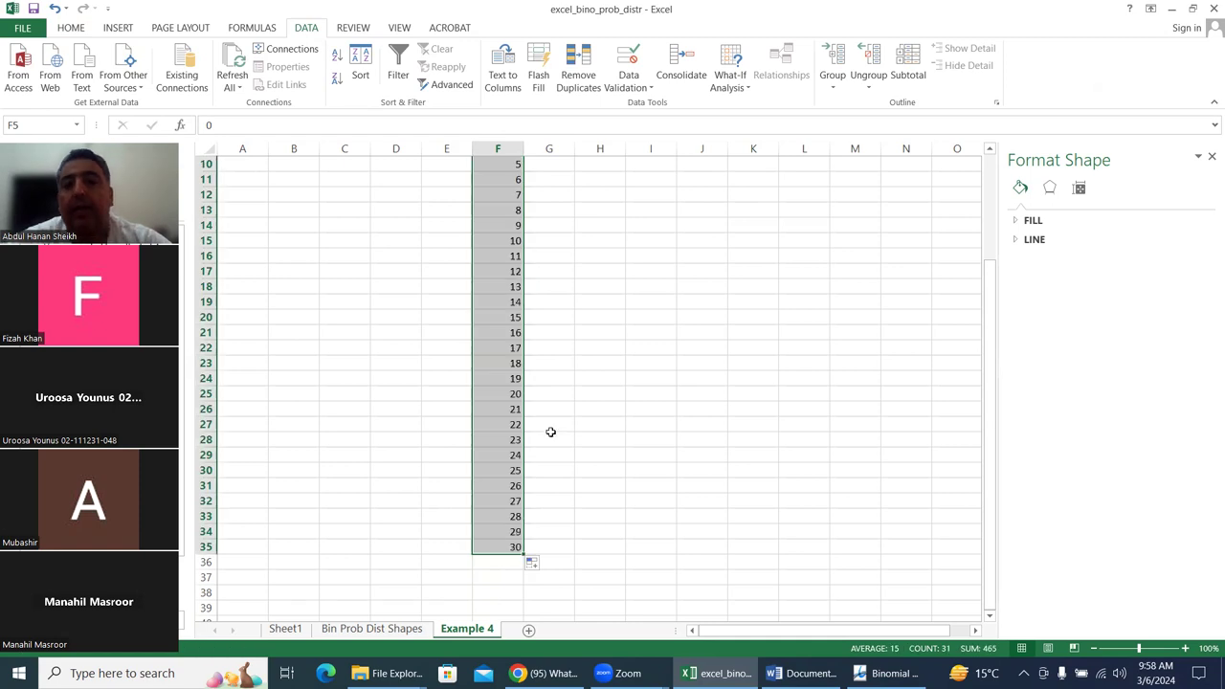
# Start a BINOM.DIST formula in cell G5, beside x = 0
pyautogui.click(553, 285)
pyautogui.press('Up')
pyautogui.press('Up')
pyautogui.press('Up')
pyautogui.press('Up')
pyautogui.press('Up')
pyautogui.press('Up')
pyautogui.press('Up')
pyautogui.press('Up')
pyautogui.press('Up')
pyautogui.press('Up')
pyautogui.press('Up')
pyautogui.press('Up')
pyautogui.press('Up')
pyautogui.press('Up')
pyautogui.press('Up')
pyautogui.press('Up')
pyautogui.press('Up')
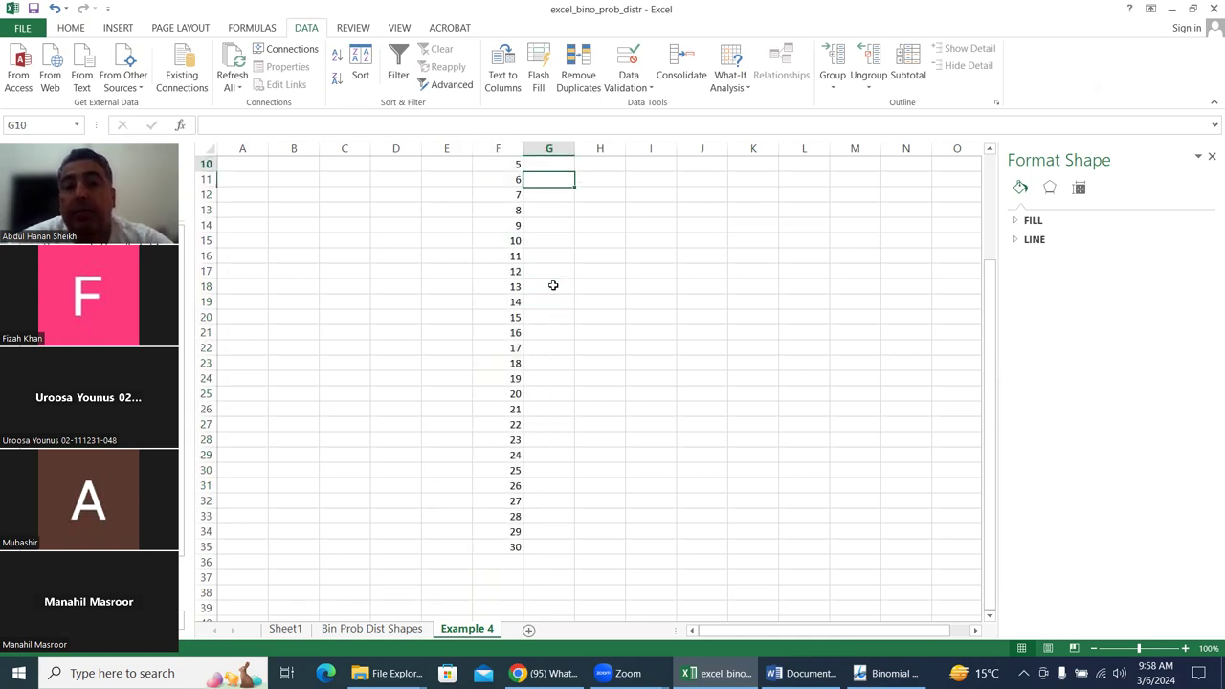
pyautogui.press('Down')
pyautogui.press('Down')
pyautogui.press('Down')
pyautogui.press('Down')
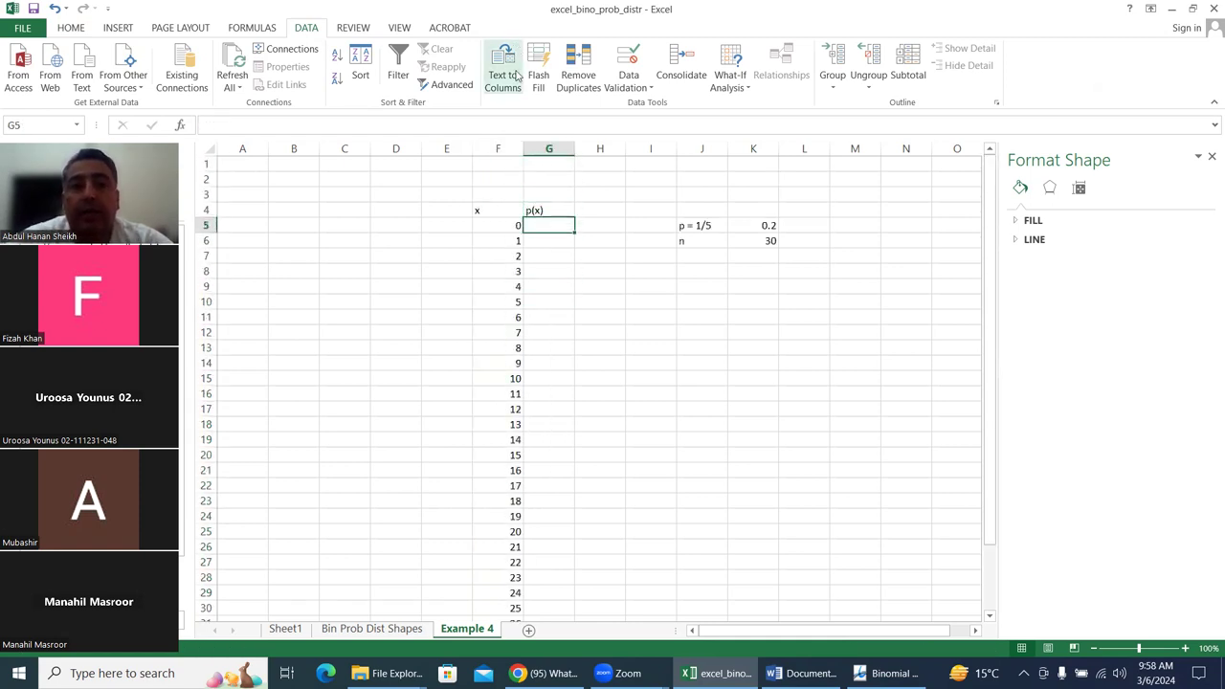
pyautogui.write('=bino')
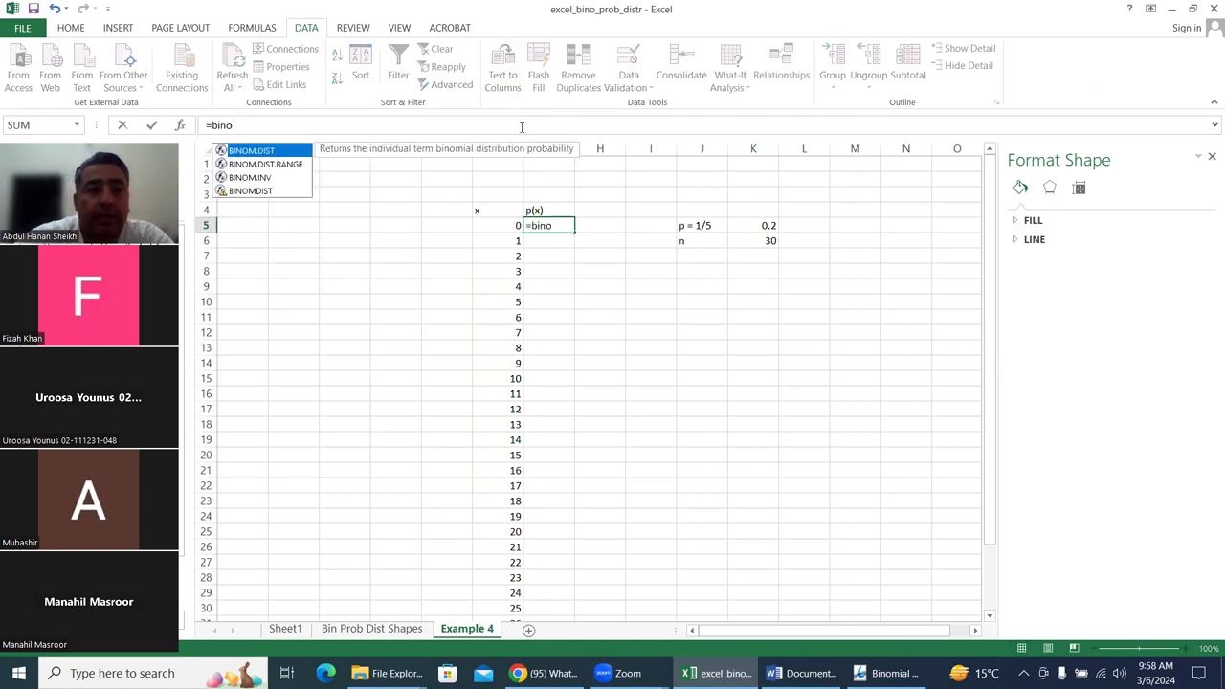
pyautogui.doubleClick(275, 151)
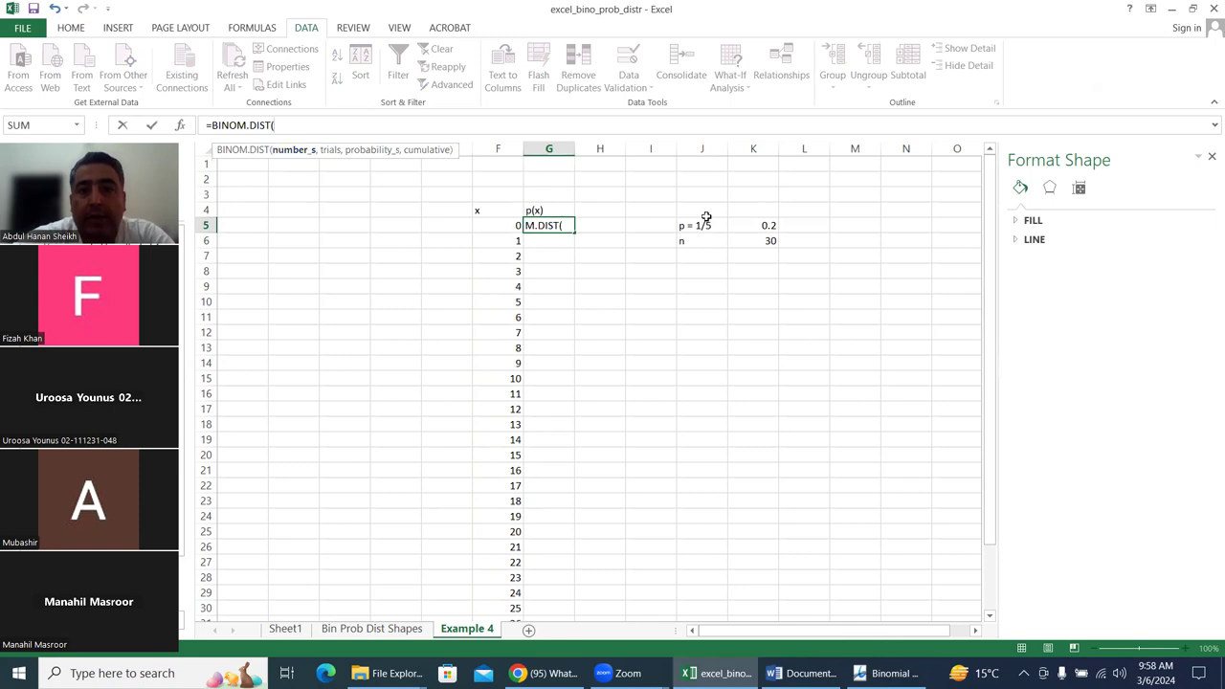
pyautogui.click(764, 244)
pyautogui.write(',')
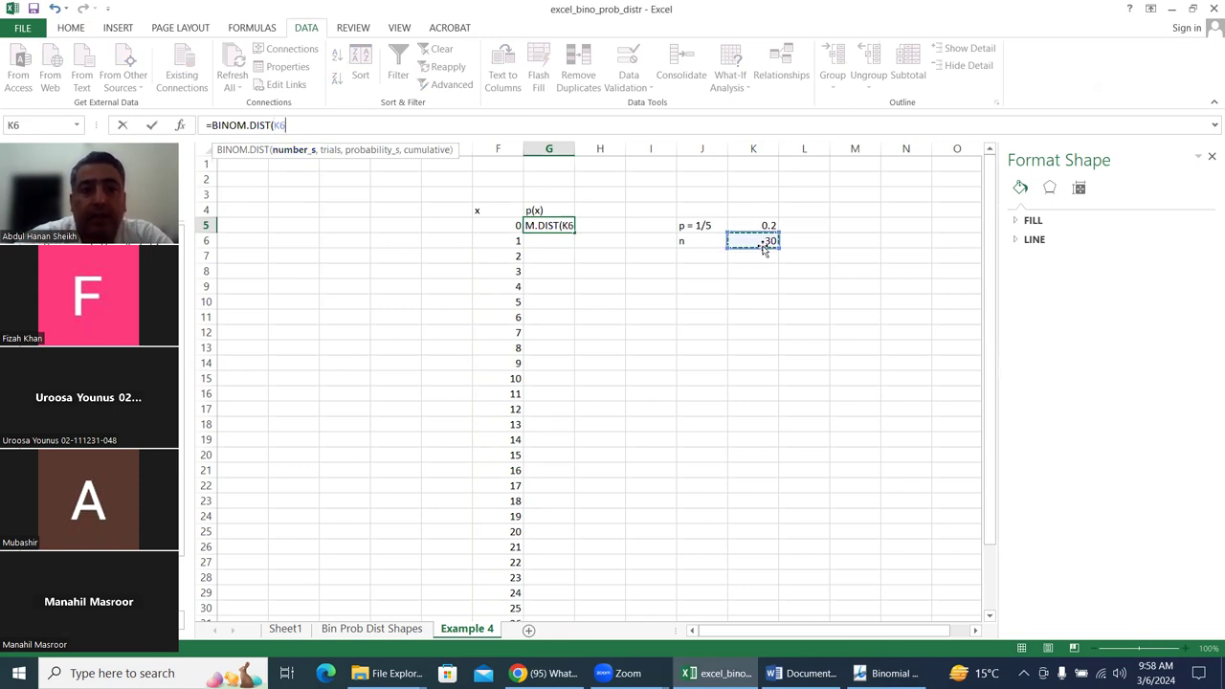
pyautogui.press('BackSpace')
pyautogui.press('BackSpace')
pyautogui.press('BackSpace')
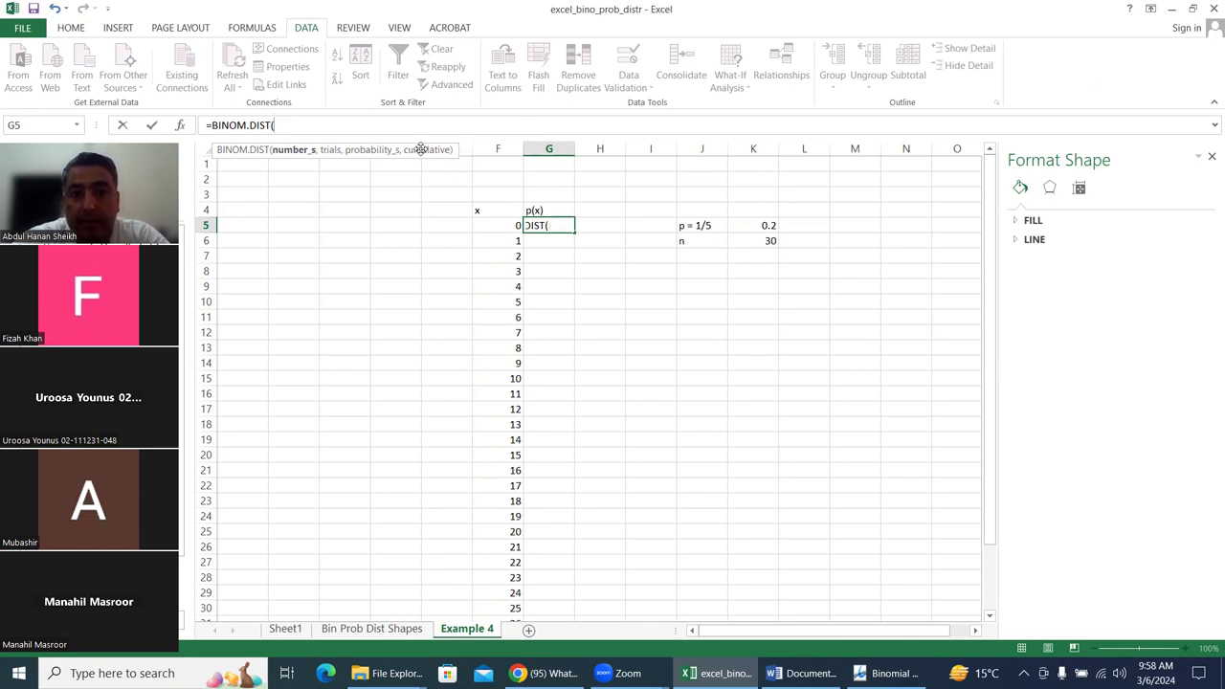
# Complete the G5 formula as =BINOM.DIST(F5,K6,K5,FALSE)
pyautogui.click(490, 226)
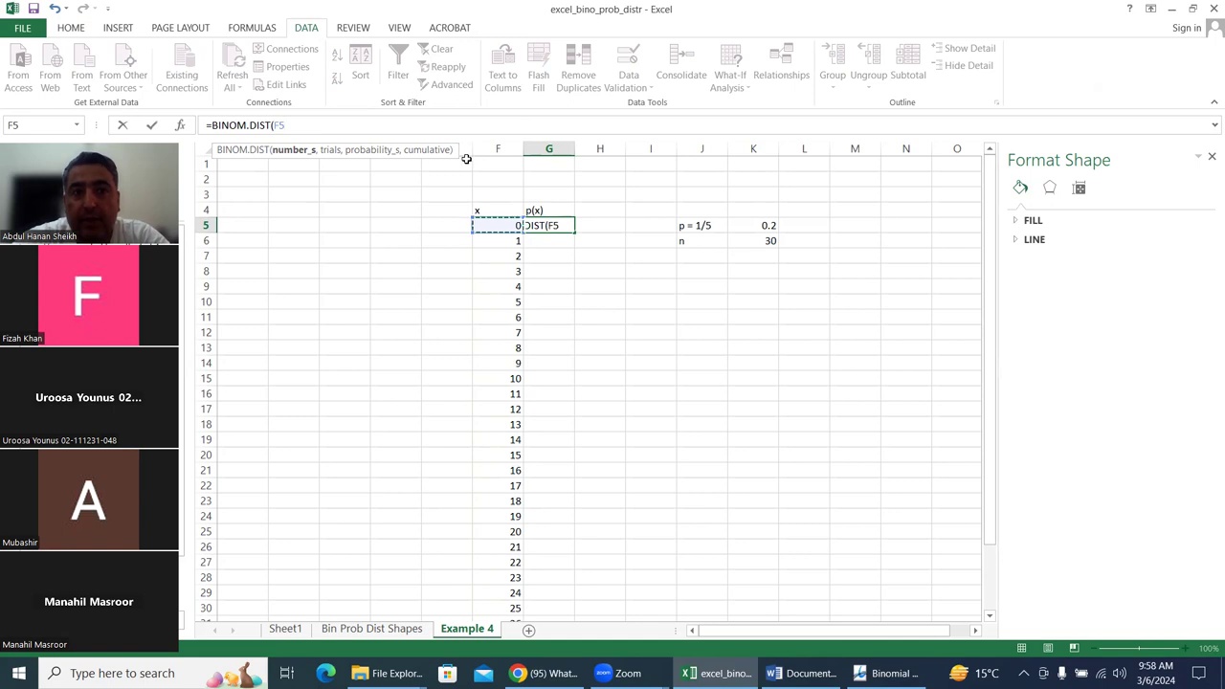
pyautogui.write(',')
pyautogui.click(761, 240)
pyautogui.write(',')
pyautogui.click(763, 224)
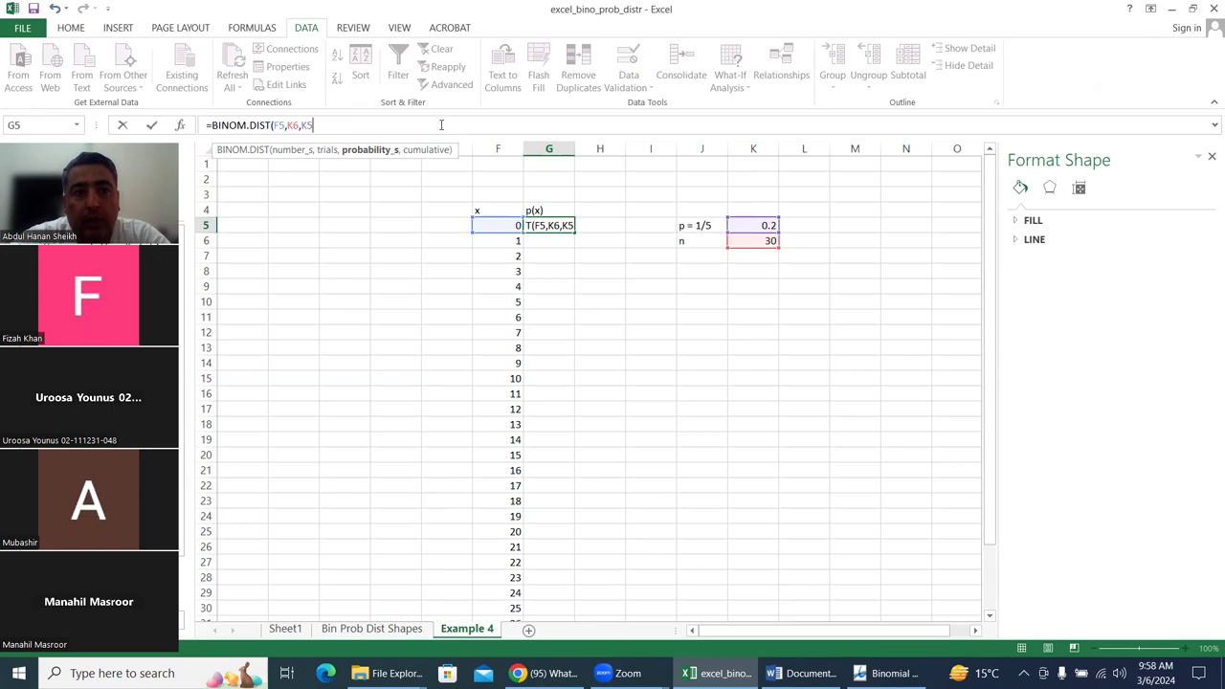
pyautogui.write(',')
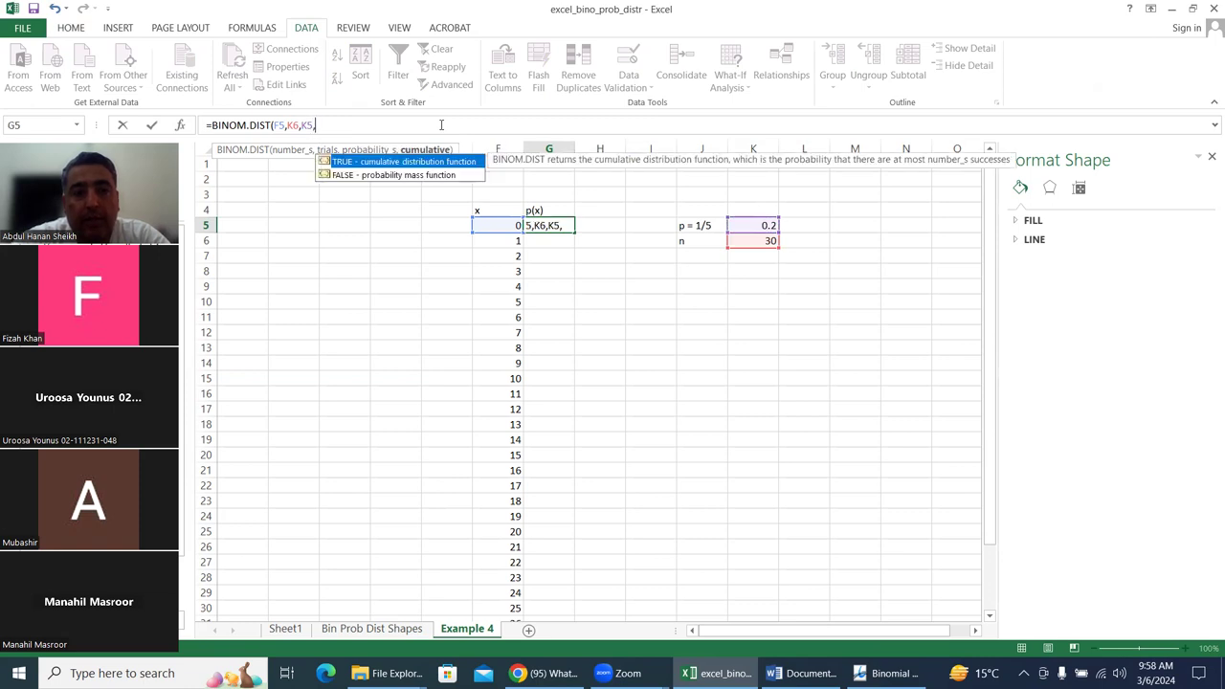
pyautogui.doubleClick(420, 174)
pyautogui.click(311, 126)
pyautogui.press('BackSpace')
pyautogui.press('BackSpace')
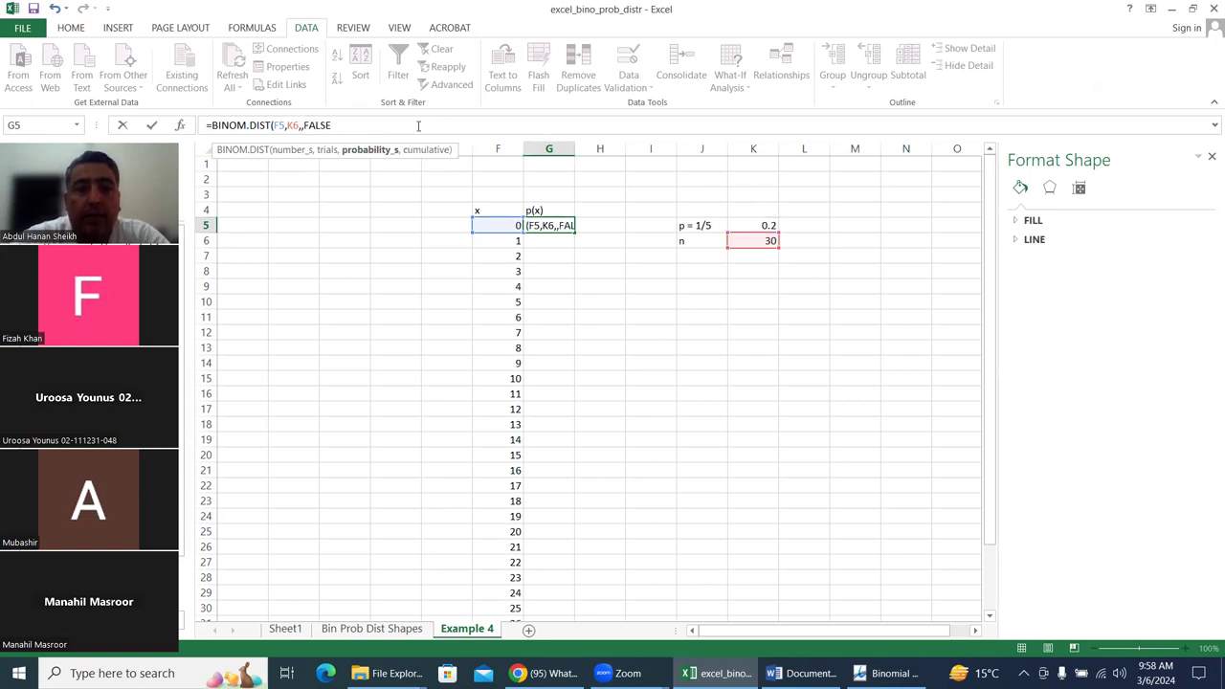
pyautogui.write('0')
pyautogui.press('BackSpace')
pyautogui.click(755, 225)
pyautogui.write(')')
pyautogui.press('Return')
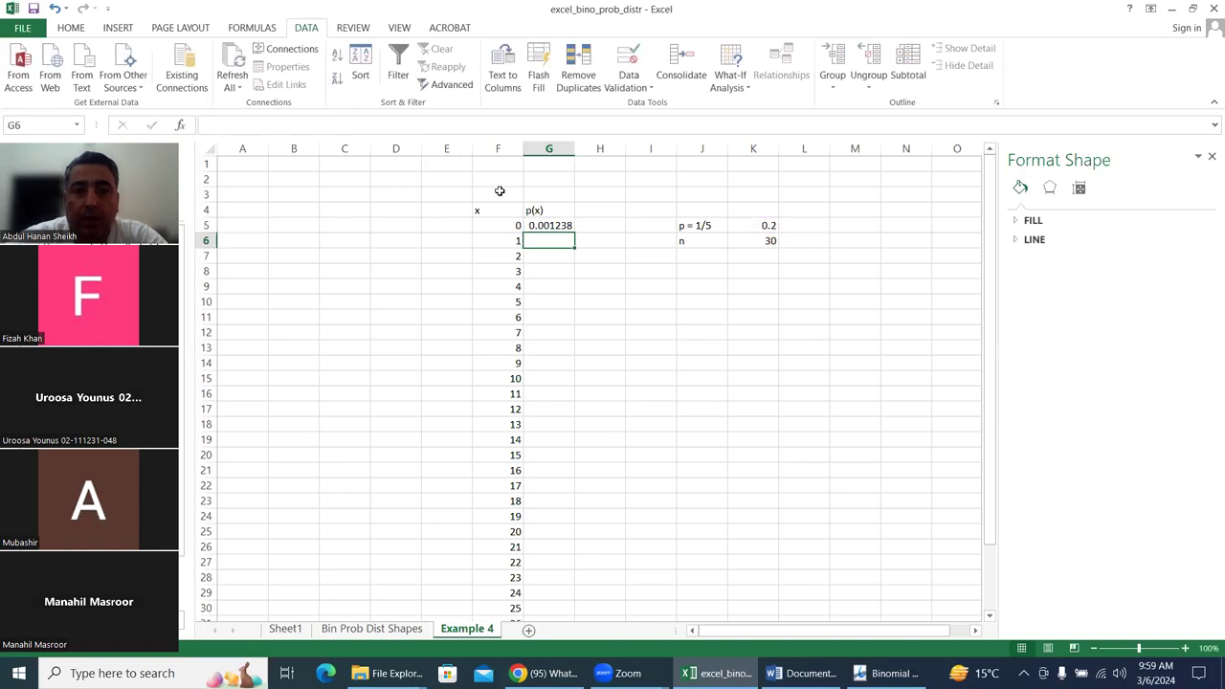
pyautogui.click(556, 225)
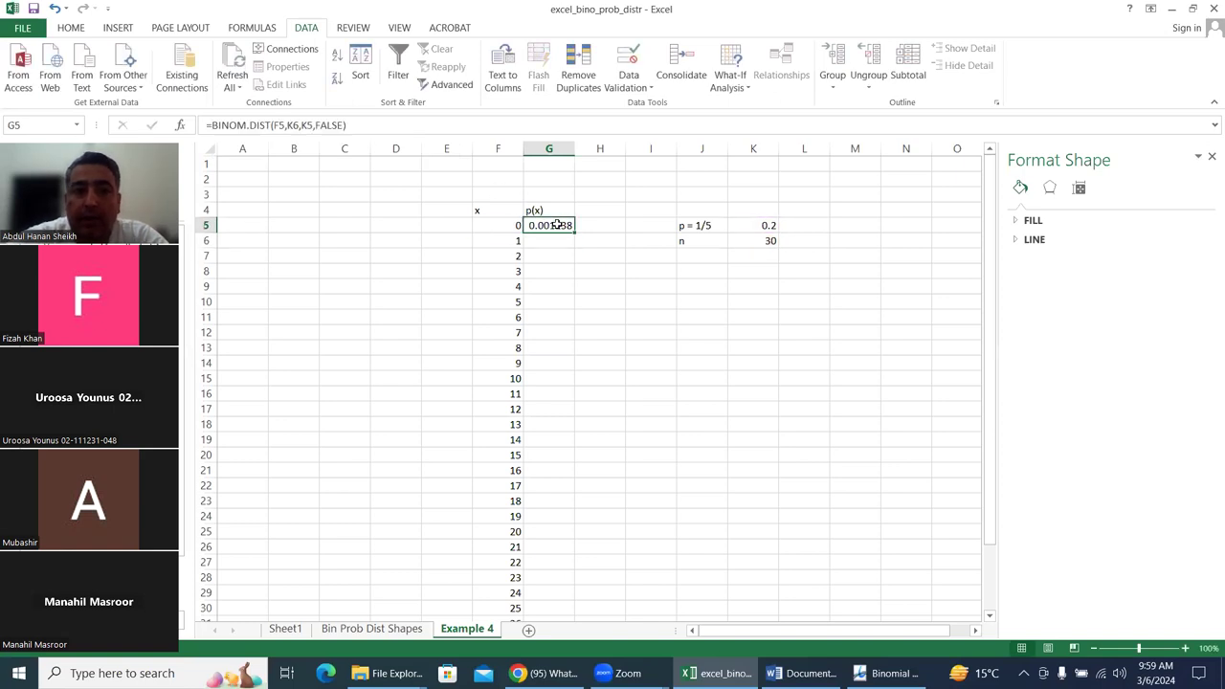
pyautogui.click(464, 125)
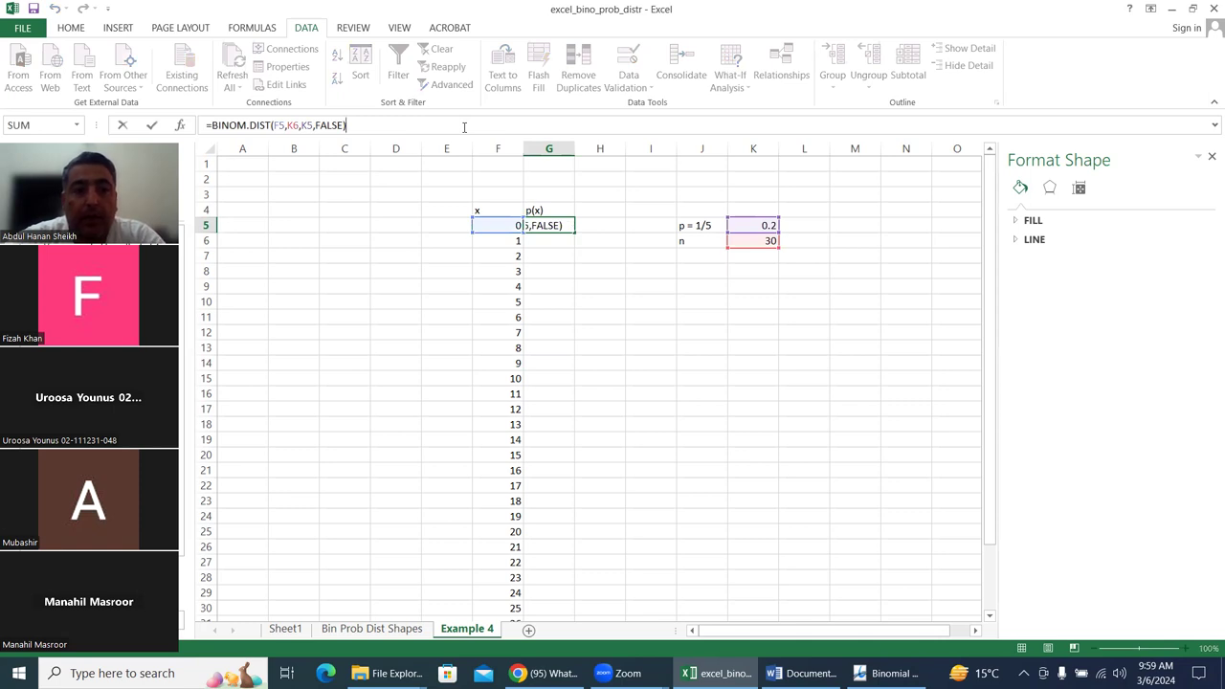
pyautogui.tripleClick(219, 132)
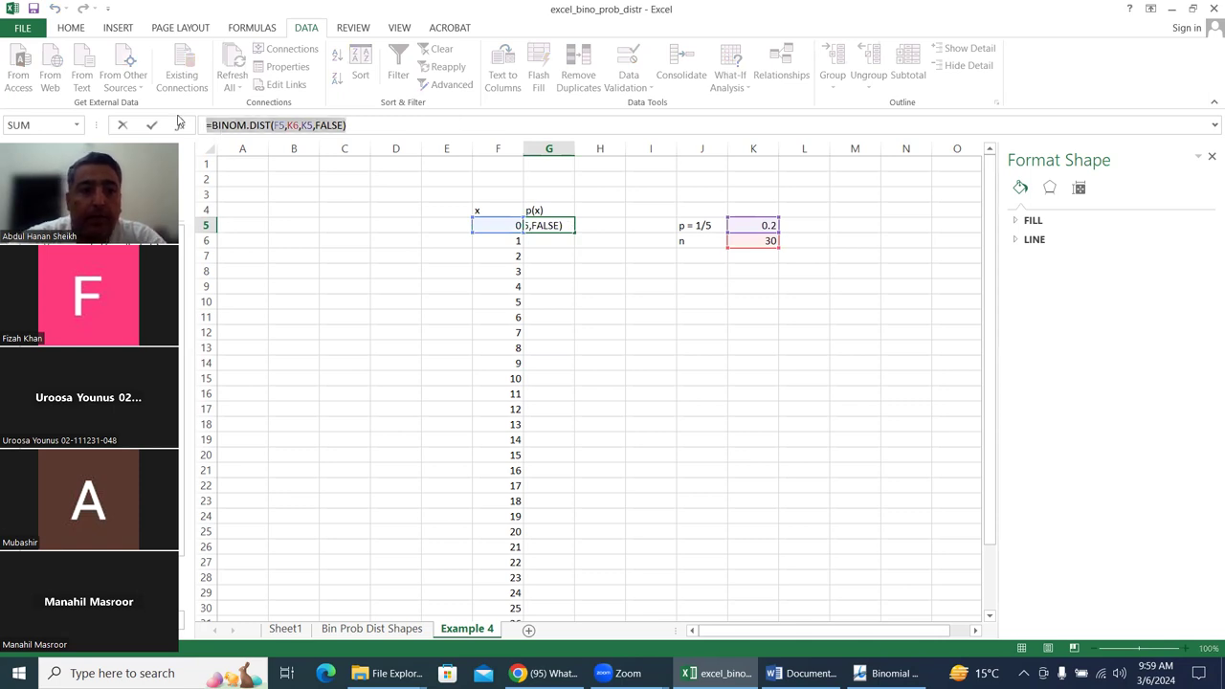
pyautogui.write('=')
pyautogui.click(545, 241)
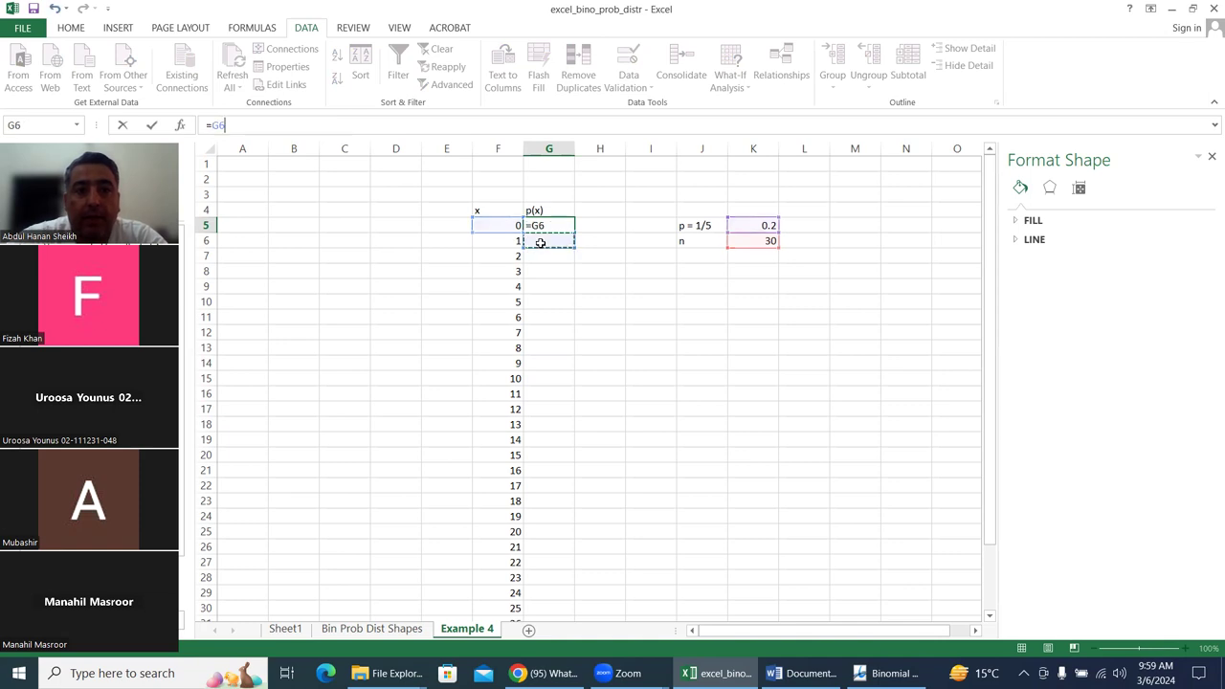
pyautogui.press('BackSpace')
pyautogui.press('BackSpace')
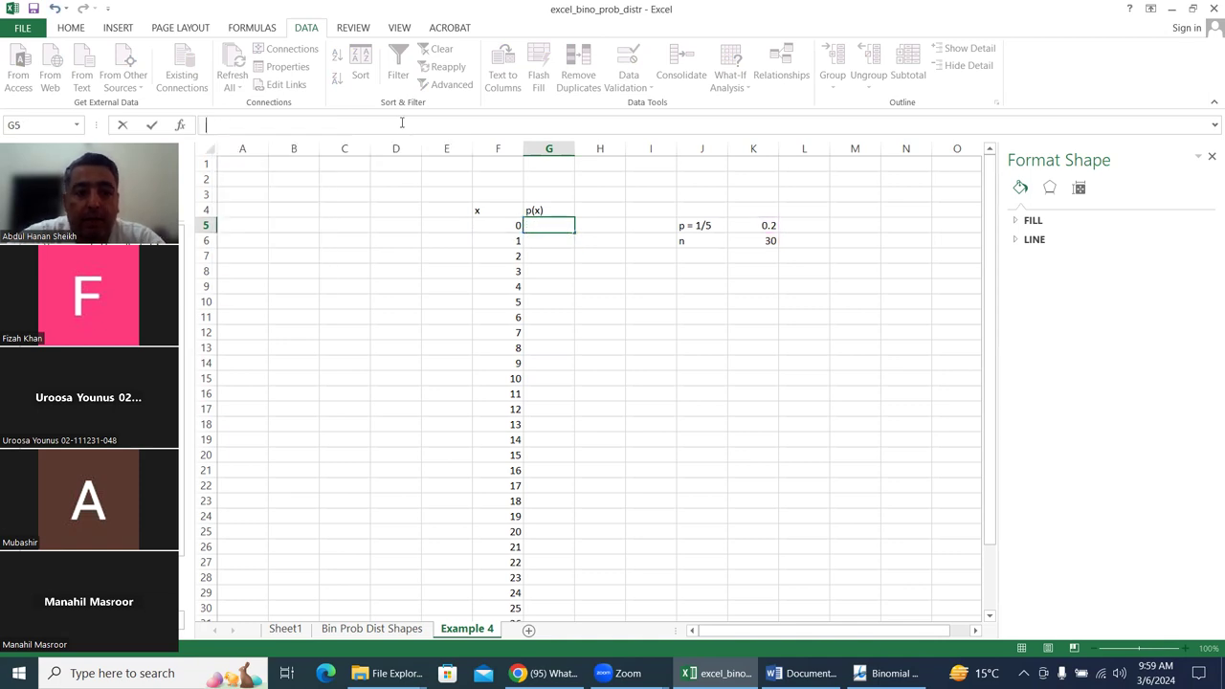
pyautogui.hotkey('ctrl', 'z')
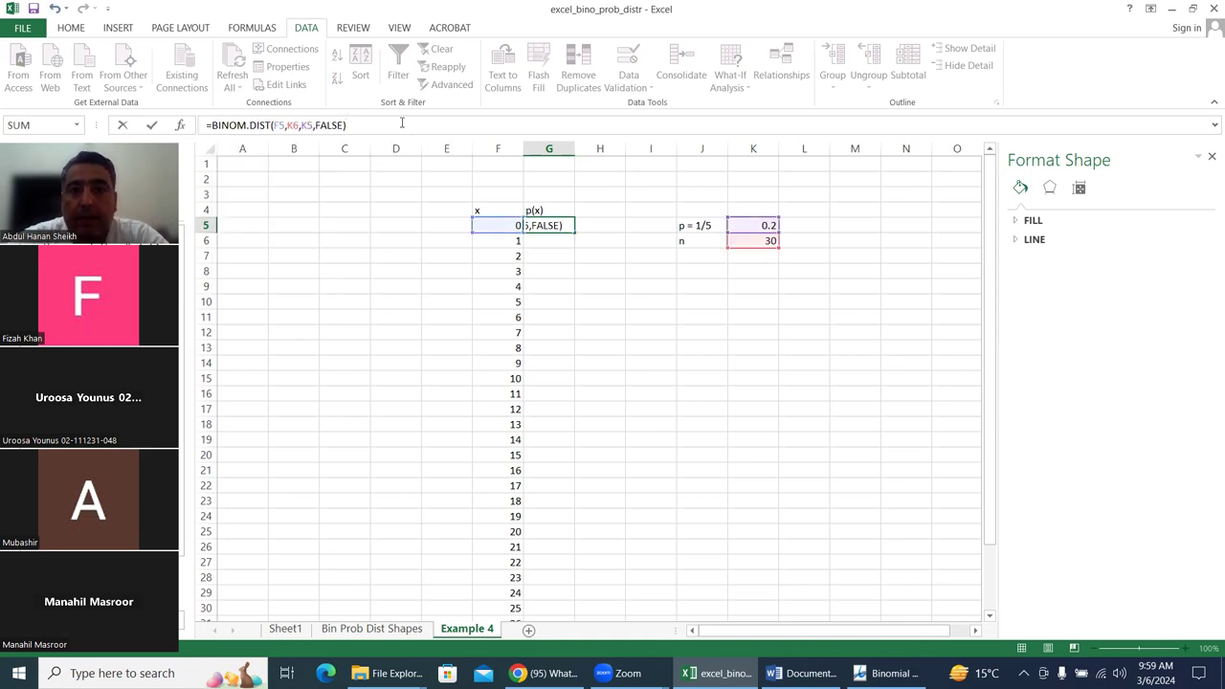
# Change the number_s argument of the G5 formula to F6
pyautogui.press('Left')
pyautogui.press('Left')
pyautogui.press('Left')
pyautogui.press('Left')
pyautogui.press('Left')
pyautogui.press('Left')
pyautogui.press('Left')
pyautogui.press('Left')
pyautogui.press('Left')
pyautogui.press('Left')
pyautogui.press('BackSpace')
pyautogui.write('6')
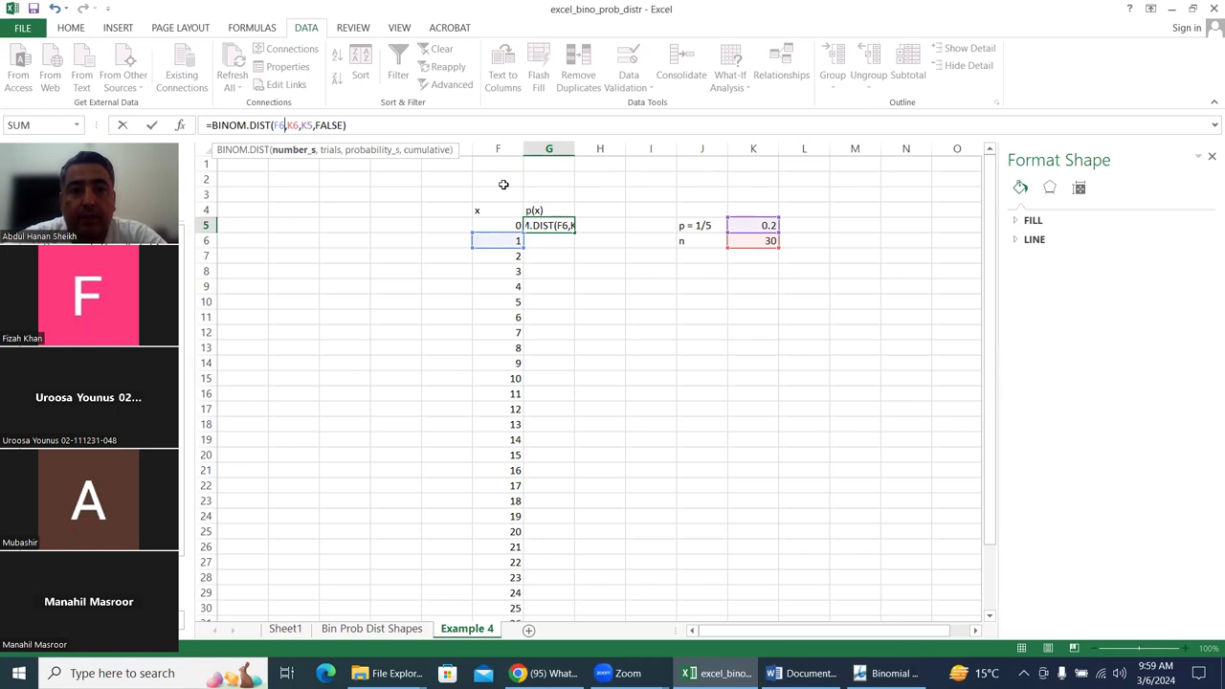
pyautogui.press('Return')
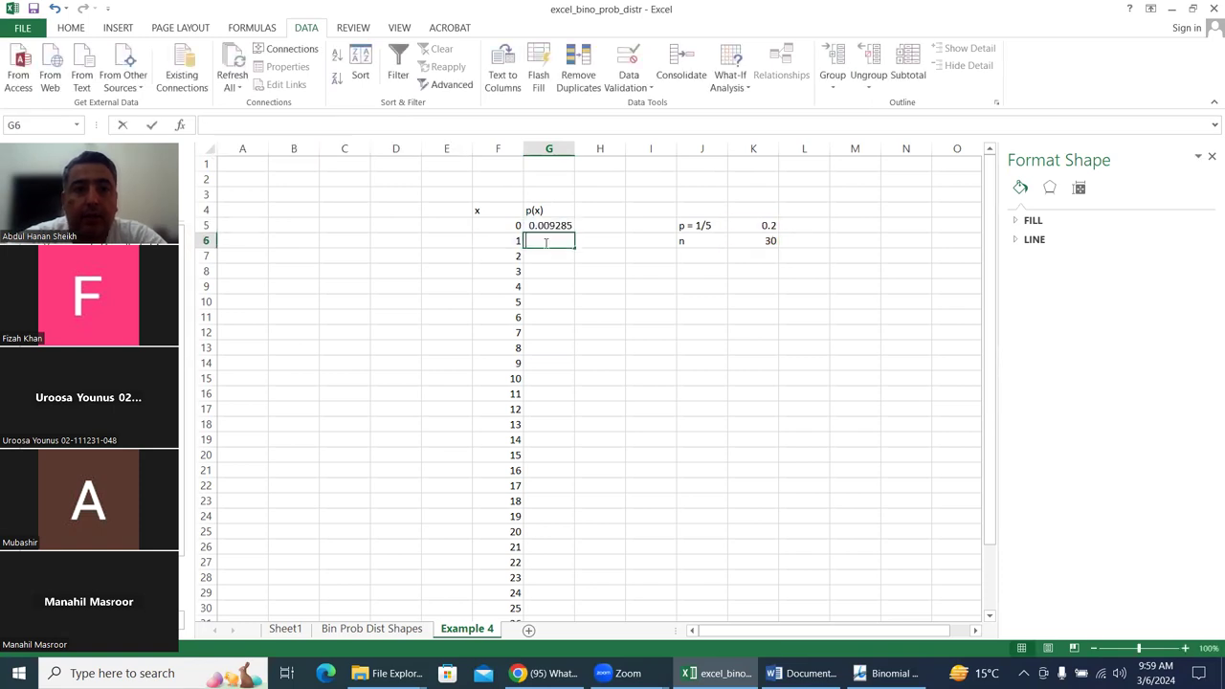
# Set the number_s argument of the G5 formula back to F5
pyautogui.click(550, 224)
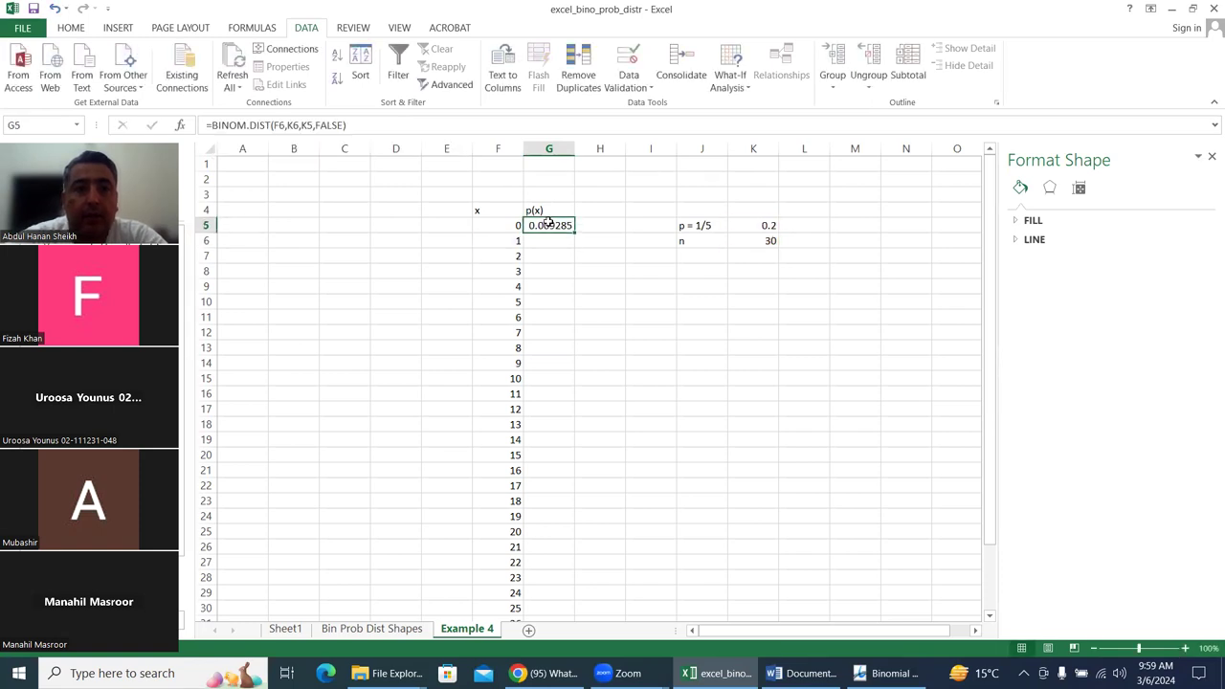
pyautogui.click(286, 124)
pyautogui.press('BackSpace')
pyautogui.write('5')
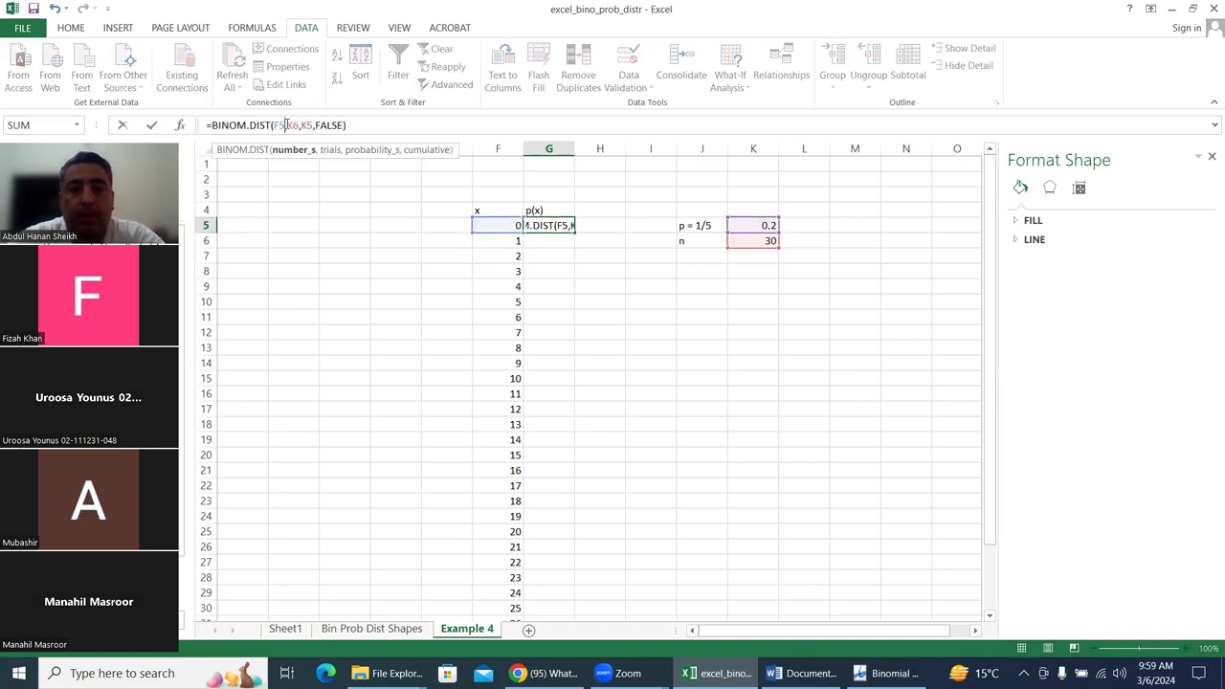
pyautogui.press('Return')
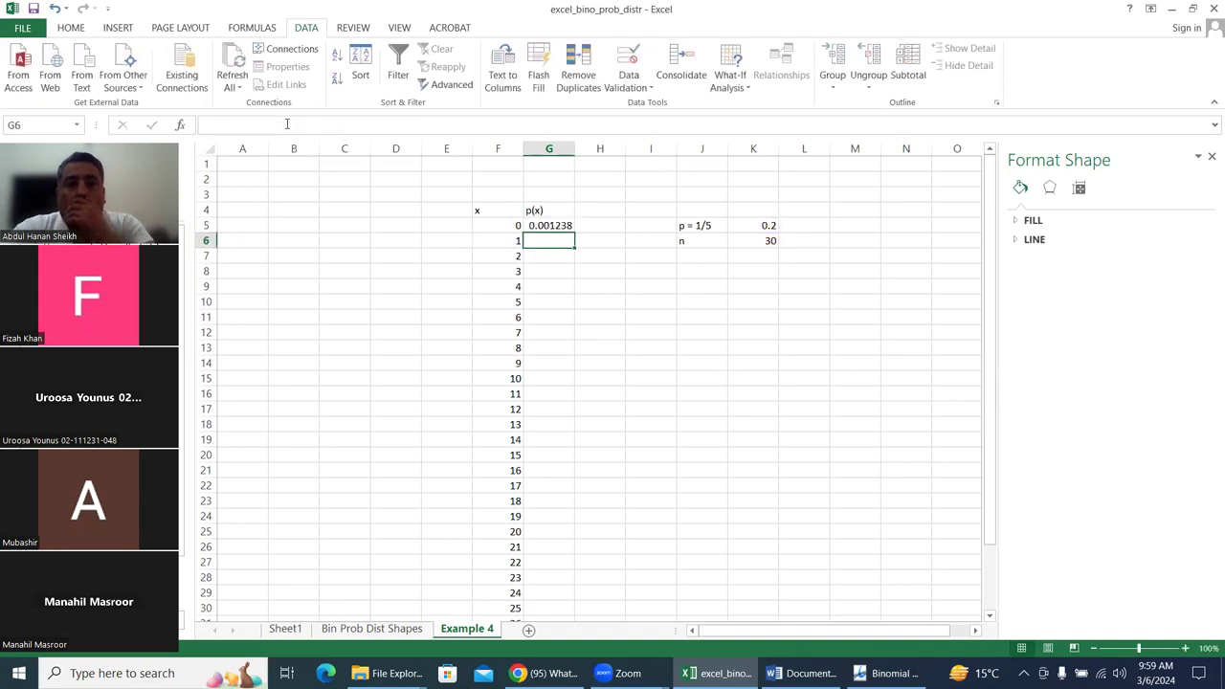
# Fill the BINOM.DIST formula from G5 down into G6
pyautogui.click(553, 226)
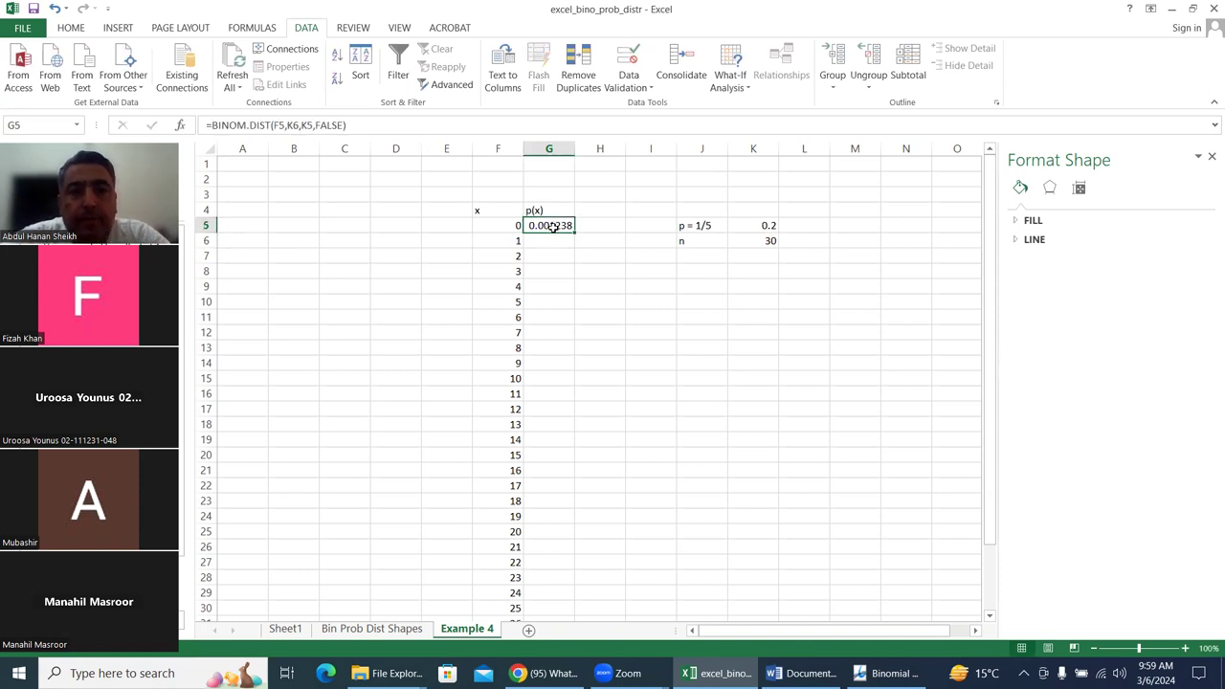
pyautogui.moveTo(574, 232); pyautogui.dragTo(572, 247)
pyautogui.click(599, 285)
# Correct the G6 formula so its trials argument is K6 and its probability argument is K5
pyautogui.click(559, 241)
pyautogui.click(303, 128)
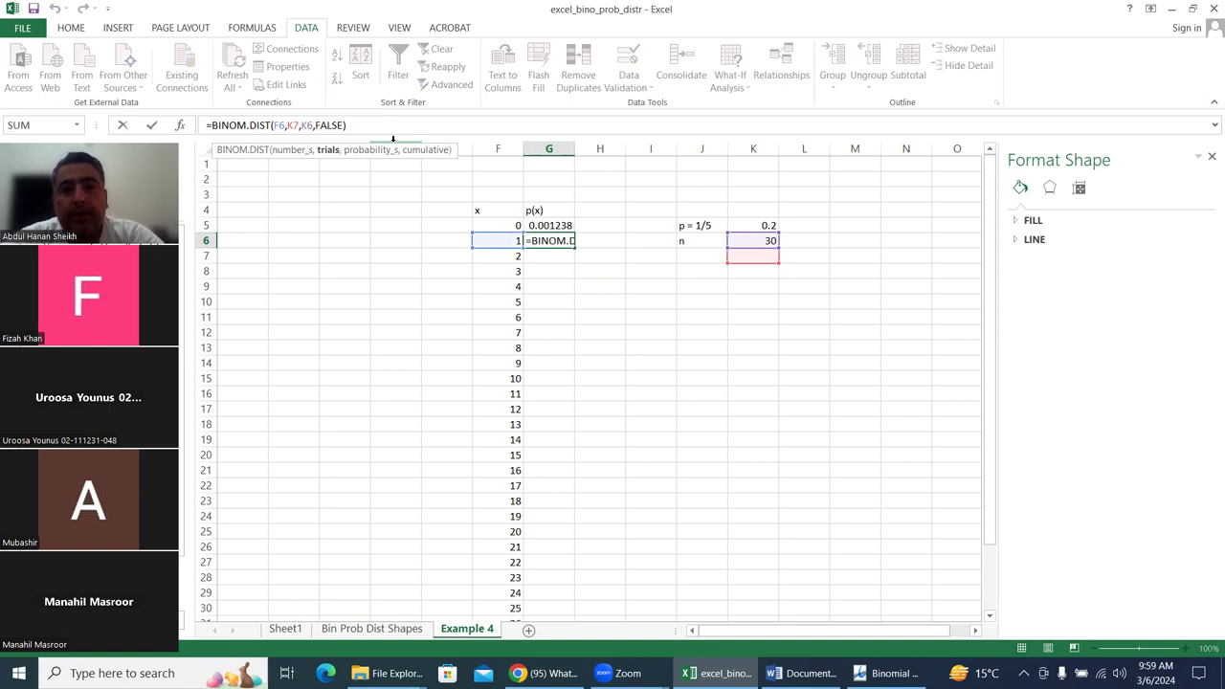
pyautogui.press('BackSpace')
pyautogui.write('6')
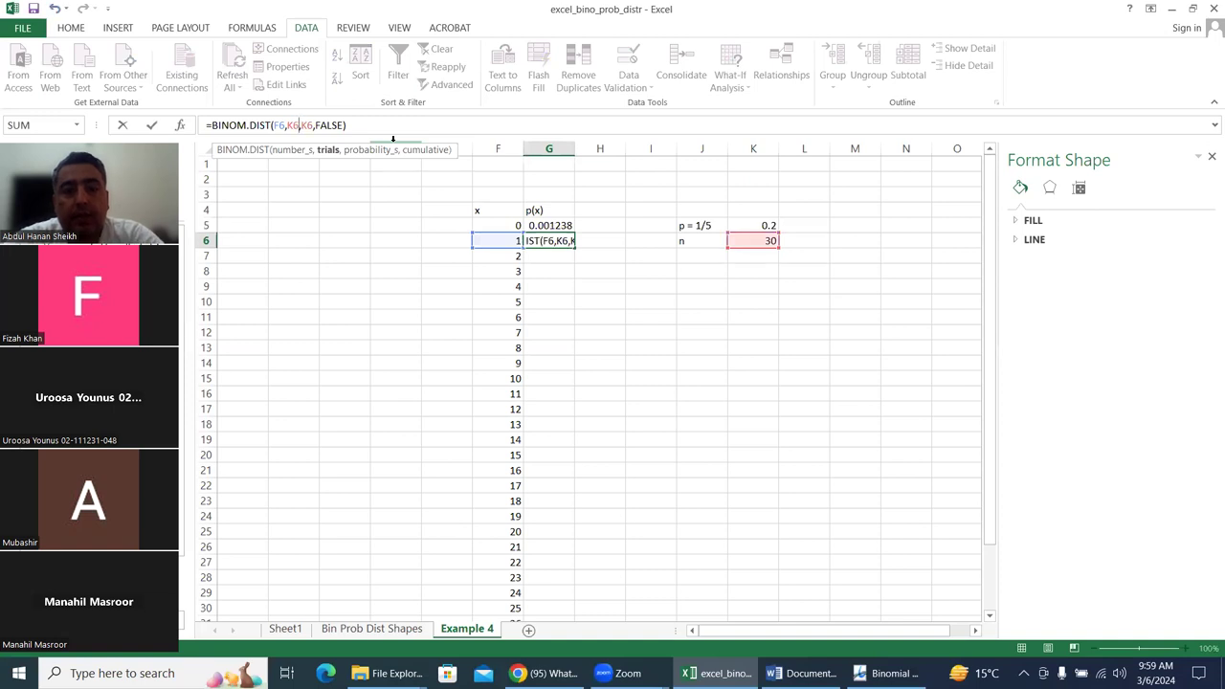
pyautogui.press('Right')
pyautogui.press('Right')
pyautogui.press('BackSpace')
pyautogui.write('5')
pyautogui.press('Return')
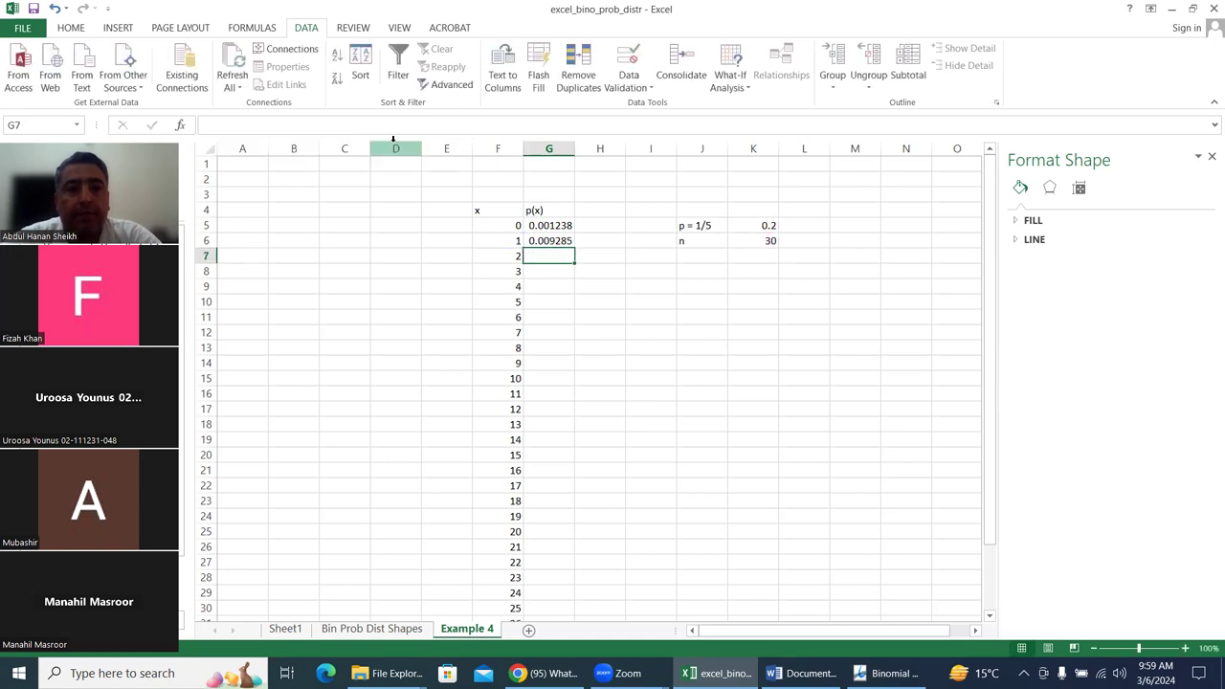
pyautogui.doubleClick(561, 226)
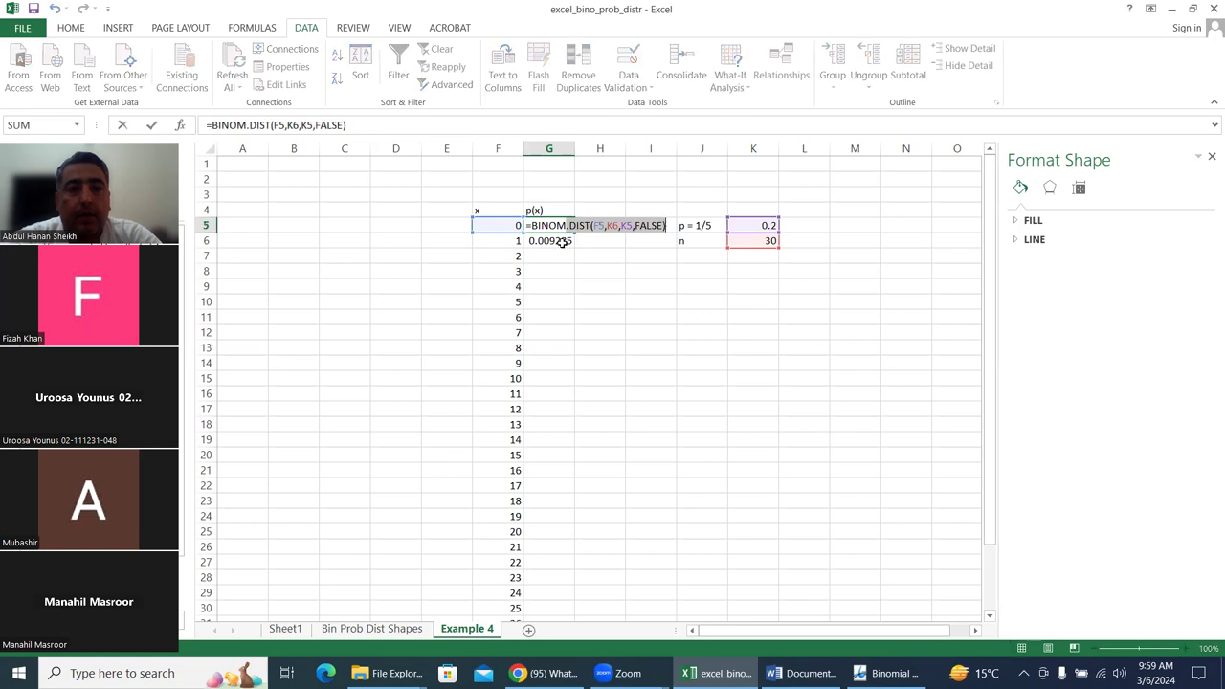
pyautogui.press('Escape')
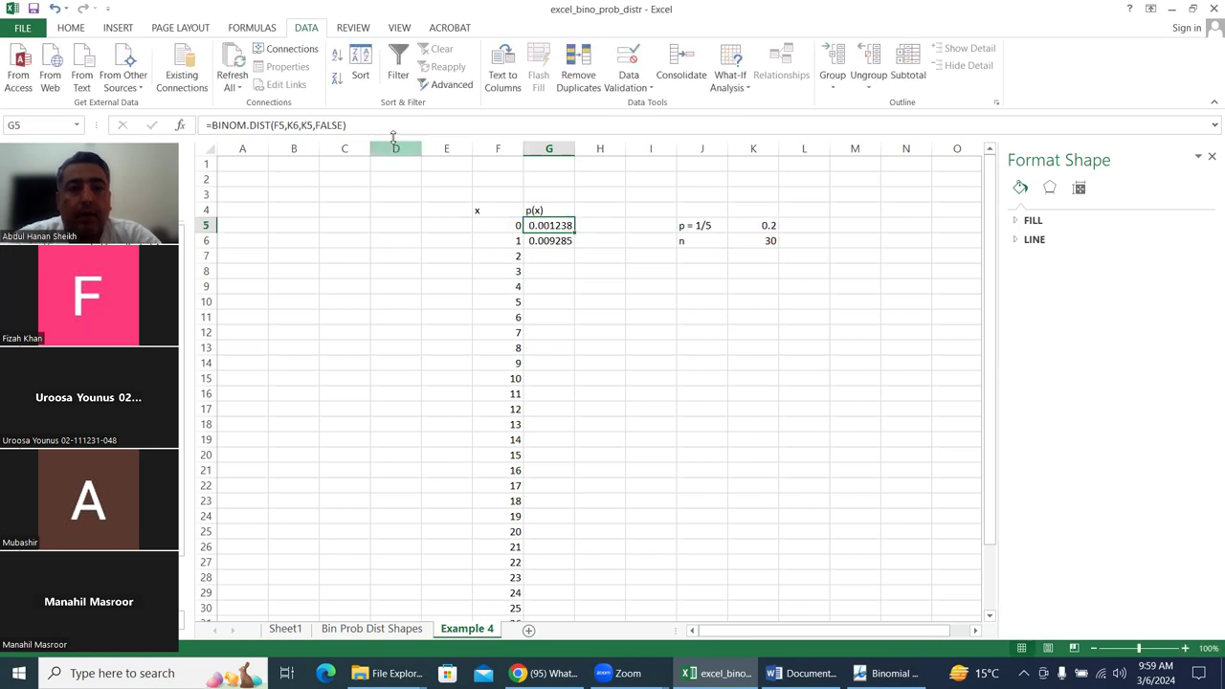
pyautogui.keyDown('ctrl'); pyautogui.scroll(-1, 373, 143); pyautogui.keyUp('ctrl')
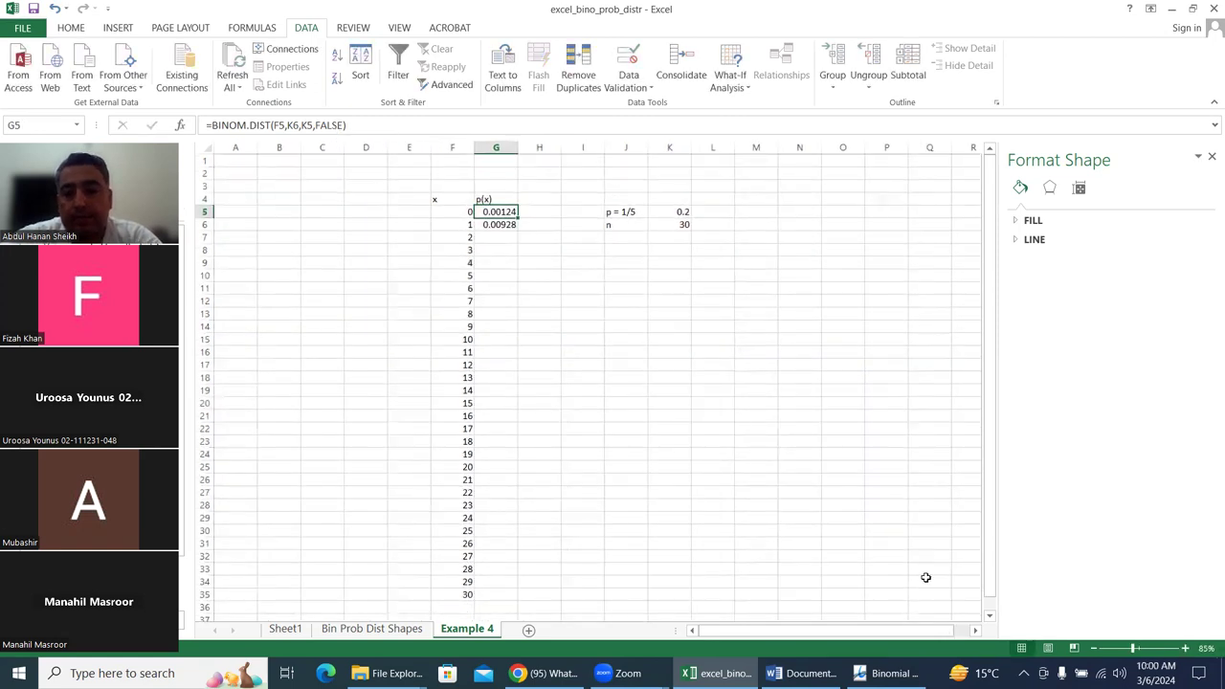
pyautogui.click(1184, 650)
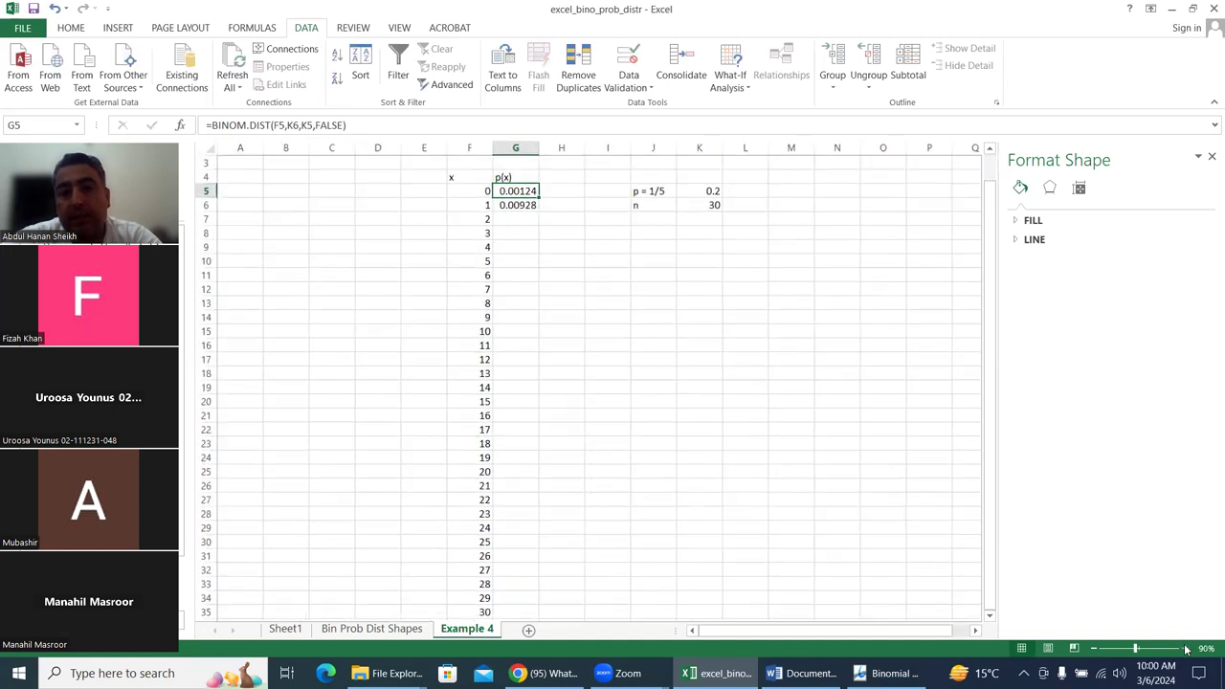
pyautogui.scroll(-1, 971, 418)
# Replace the cell references in the G5 BINOM.DIST formula with 30 for trials and 0.2 for probability
pyautogui.click(600, 274)
pyautogui.press('Up')
pyautogui.press('Up')
pyautogui.press('Up')
pyautogui.press('Up')
pyautogui.press('Up')
pyautogui.press('Up')
pyautogui.press('Up')
pyautogui.press('Up')
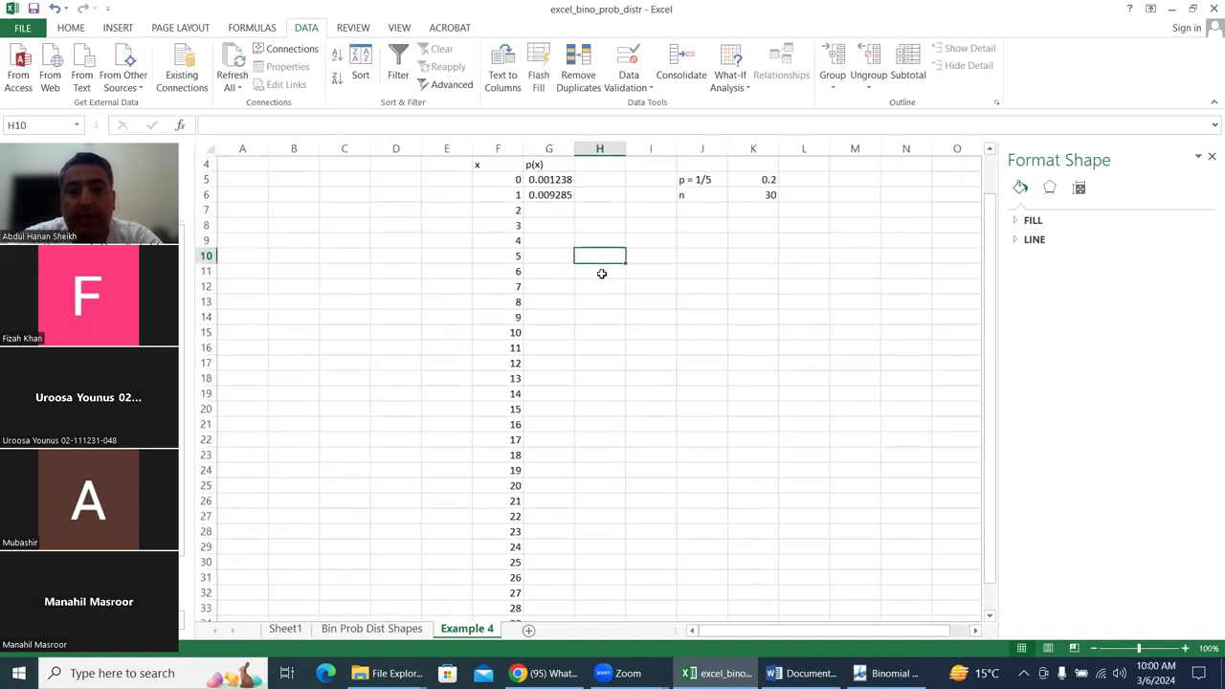
pyautogui.press('Down')
pyautogui.press('Down')
pyautogui.press('Left')
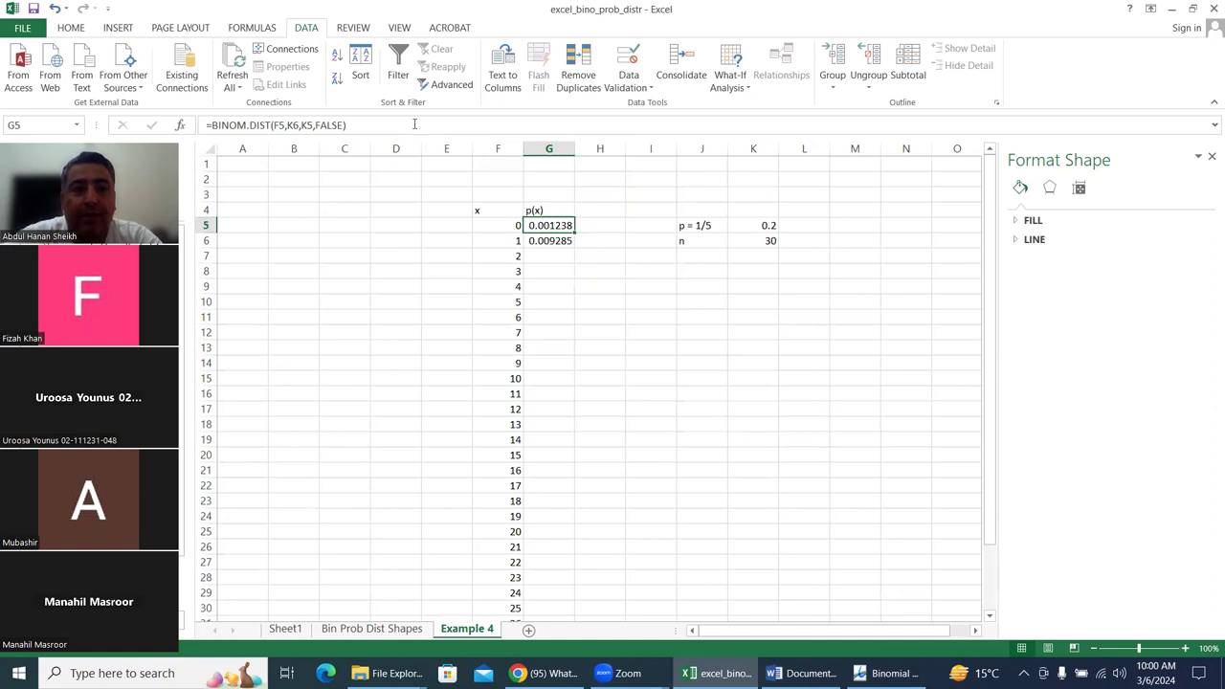
pyautogui.click(311, 126)
pyautogui.press('BackSpace')
pyautogui.press('BackSpace')
pyautogui.press('BackSpace')
pyautogui.press('BackSpace')
pyautogui.press('BackSpace')
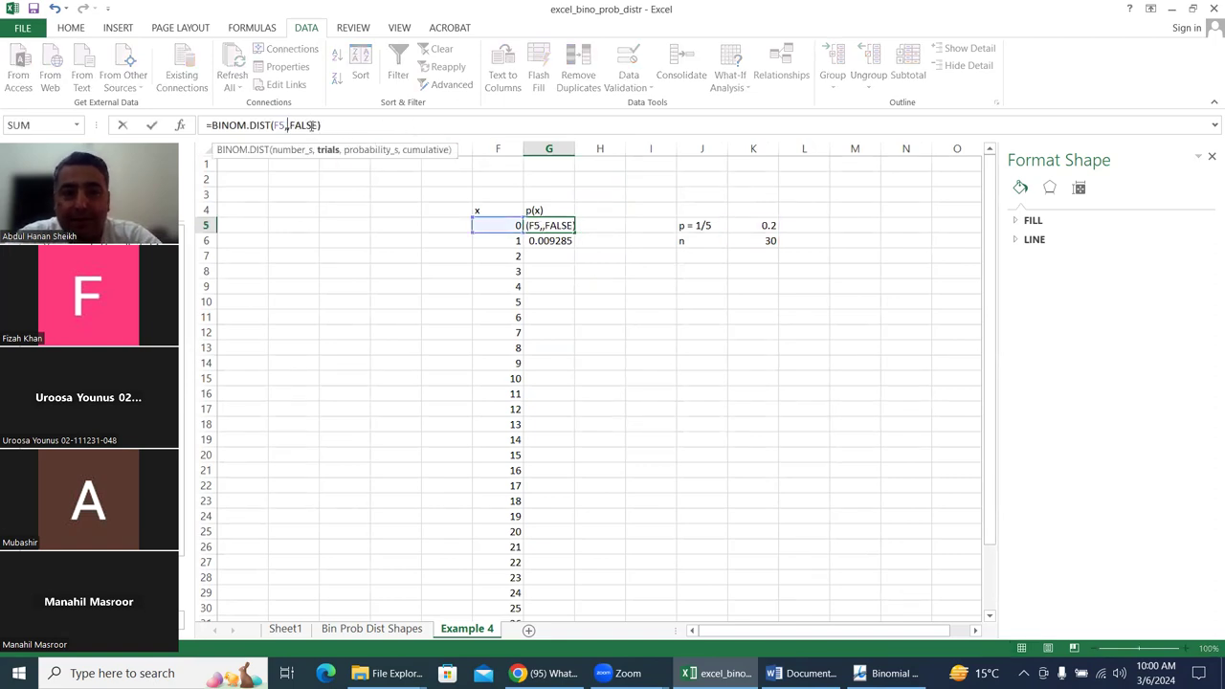
pyautogui.write('30')
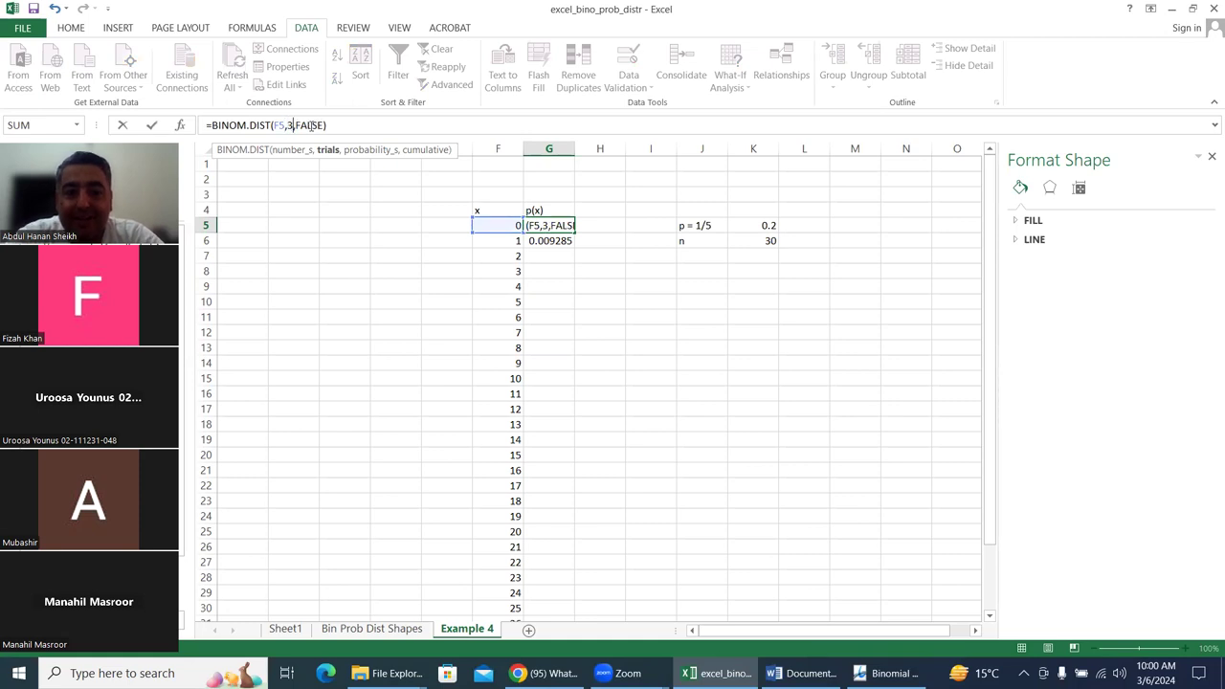
pyautogui.press('Right')
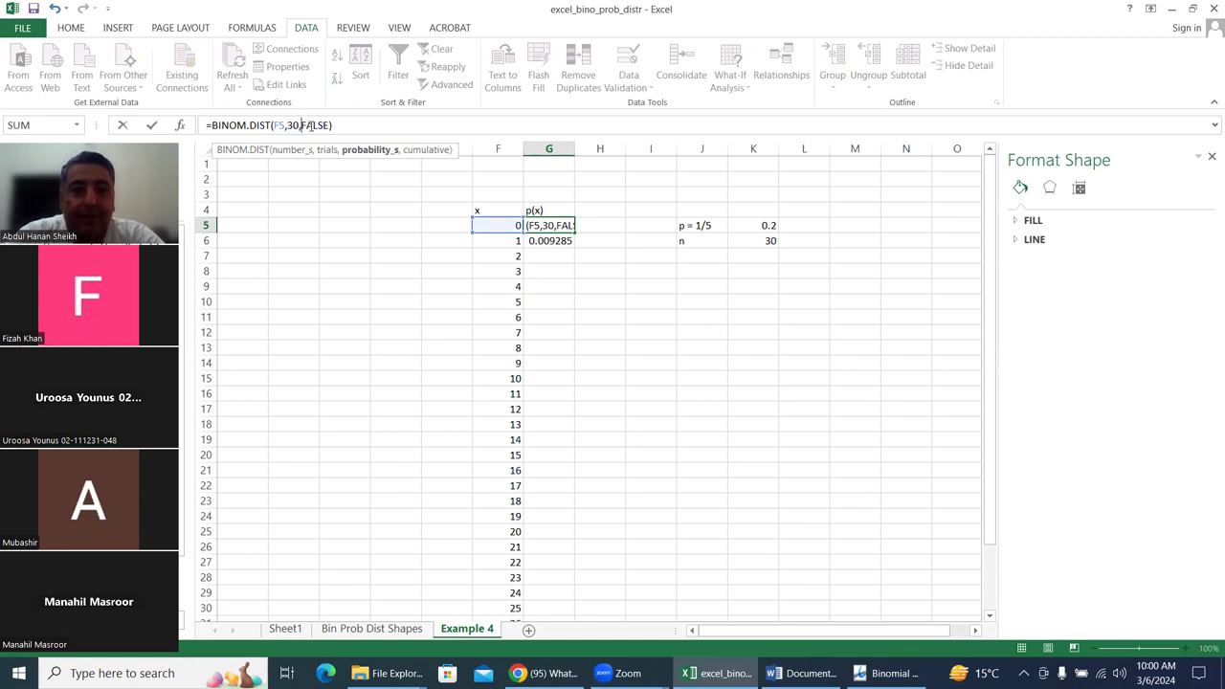
pyautogui.write('K5,')
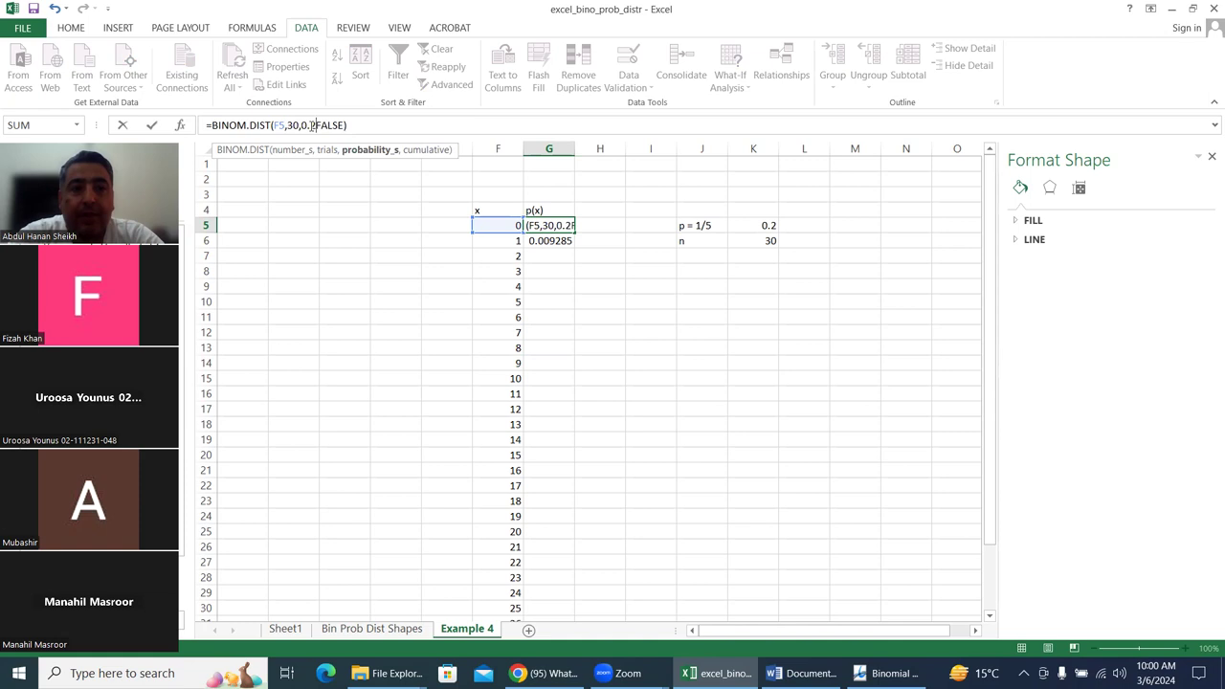
pyautogui.press('Return')
# Clear G6 and fill the G5 formula down the p(x) column to the row for x = 30
pyautogui.press('Delete')
pyautogui.press('Up')
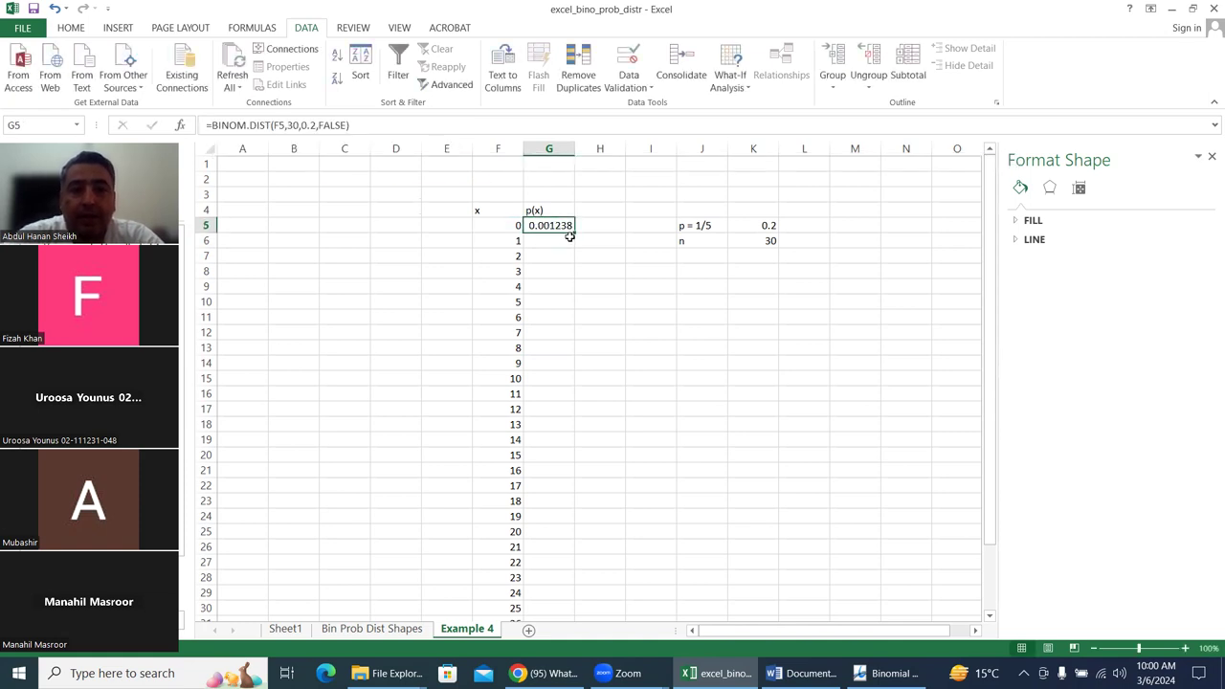
pyautogui.doubleClick(572, 233)
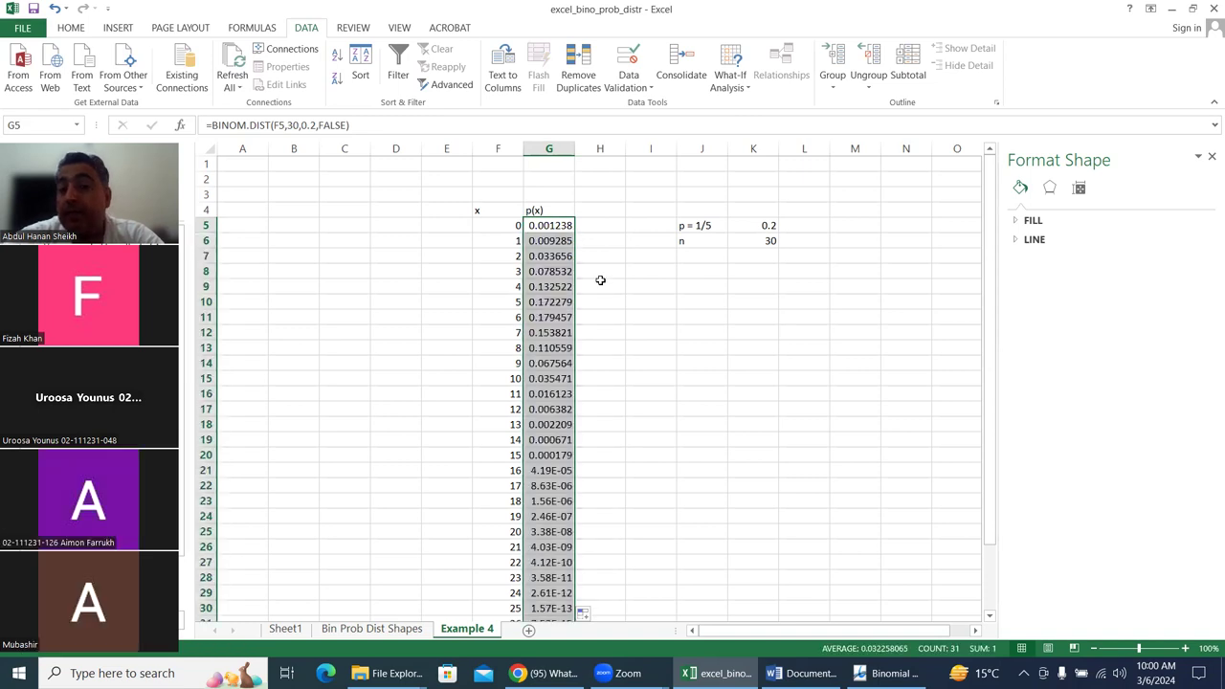
# Examine the filled p(x) values from x = 0 down to x = 30
pyautogui.click(620, 343)
pyautogui.press('Down')
pyautogui.press('Down')
pyautogui.press('Down')
pyautogui.press('Down')
pyautogui.press('Down')
pyautogui.press('Down')
pyautogui.press('Down')
pyautogui.press('Down')
pyautogui.press('Down')
pyautogui.press('Down')
pyautogui.press('Down')
pyautogui.press('Down')
pyautogui.press('Down')
pyautogui.press('Down')
pyautogui.press('Down')
pyautogui.press('Down')
pyautogui.press('Down')
pyautogui.press('Down')
pyautogui.press('Down')
pyautogui.press('Down')
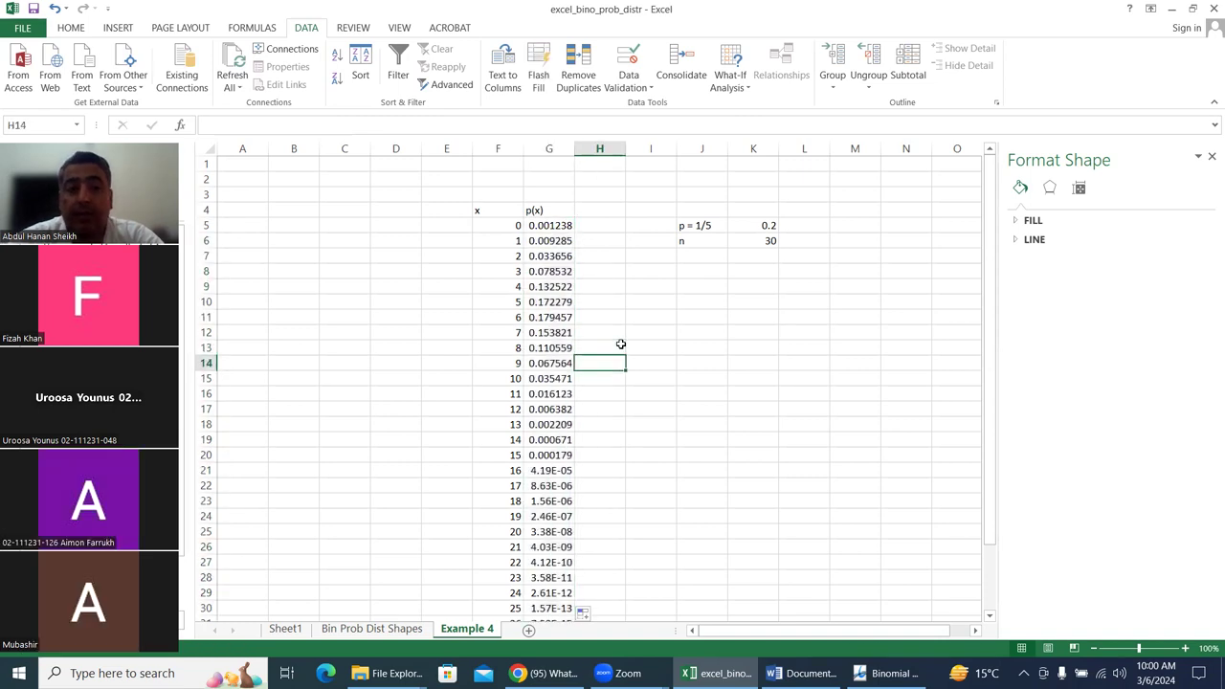
pyautogui.press('Up')
pyautogui.press('Up')
pyautogui.press('Up')
pyautogui.press('Up')
pyautogui.press('Up')
pyautogui.press('Up')
pyautogui.press('Up')
pyautogui.press('Up')
pyautogui.press('Up')
pyautogui.press('Up')
pyautogui.press('Up')
pyautogui.press('Up')
pyautogui.press('Up')
pyautogui.press('Up')
pyautogui.press('Up')
pyautogui.press('Up')
pyautogui.press('Up')
pyautogui.press('Up')
pyautogui.press('Up')
pyautogui.press('Up')
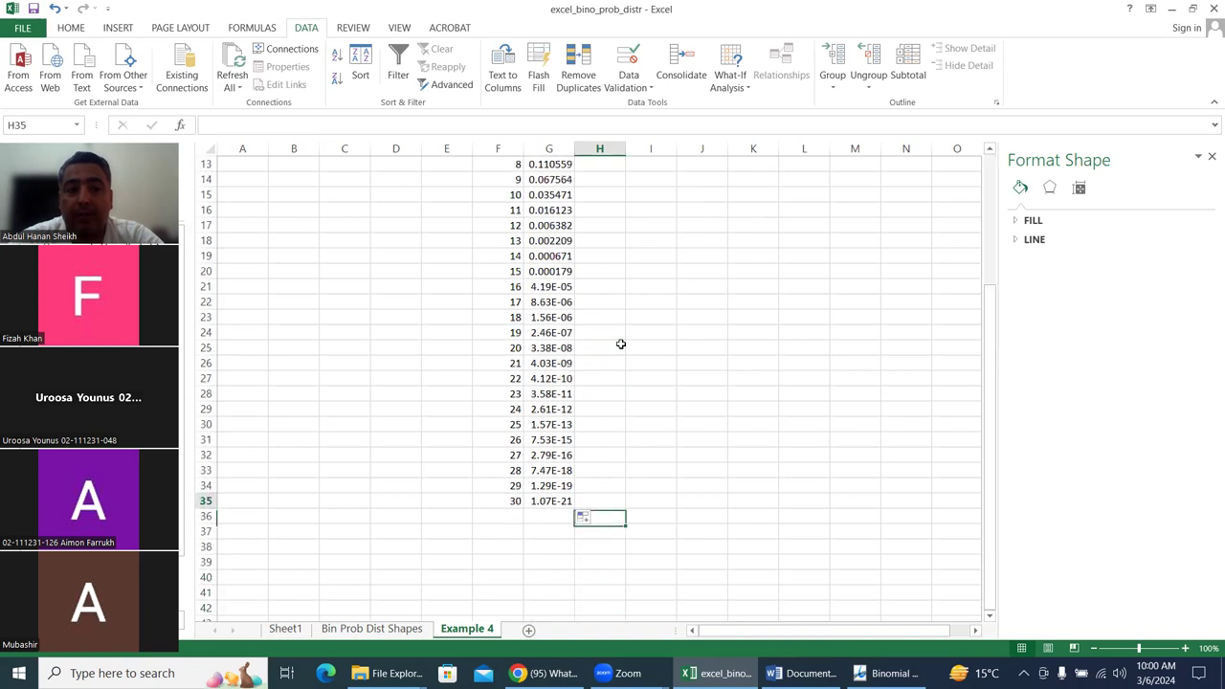
pyautogui.press('Up')
pyautogui.press('Up')
pyautogui.press('Up')
pyautogui.press('Up')
pyautogui.press('Up')
pyautogui.press('Down')
pyautogui.press('Down')
pyautogui.press('Down')
pyautogui.press('Down')
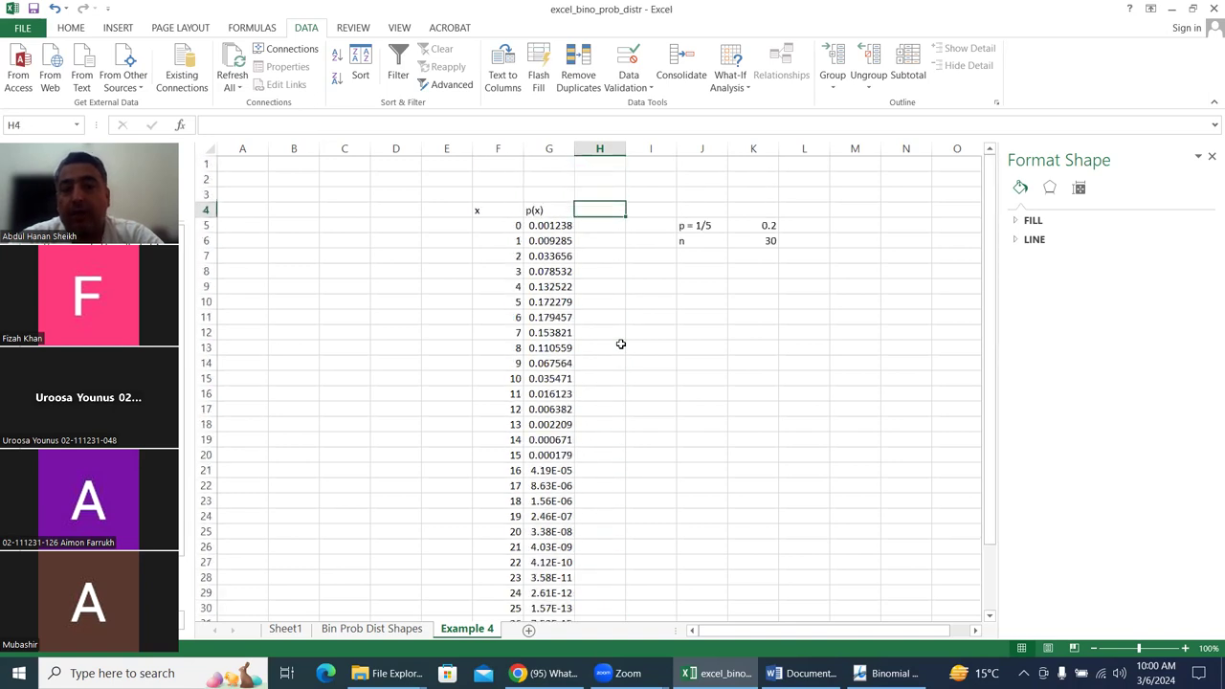
# Format the p(x) values in G5:G35 as Number with 20 decimal places
pyautogui.press('Left')
pyautogui.moveTo(548, 240); pyautogui.dragTo(548, 485)
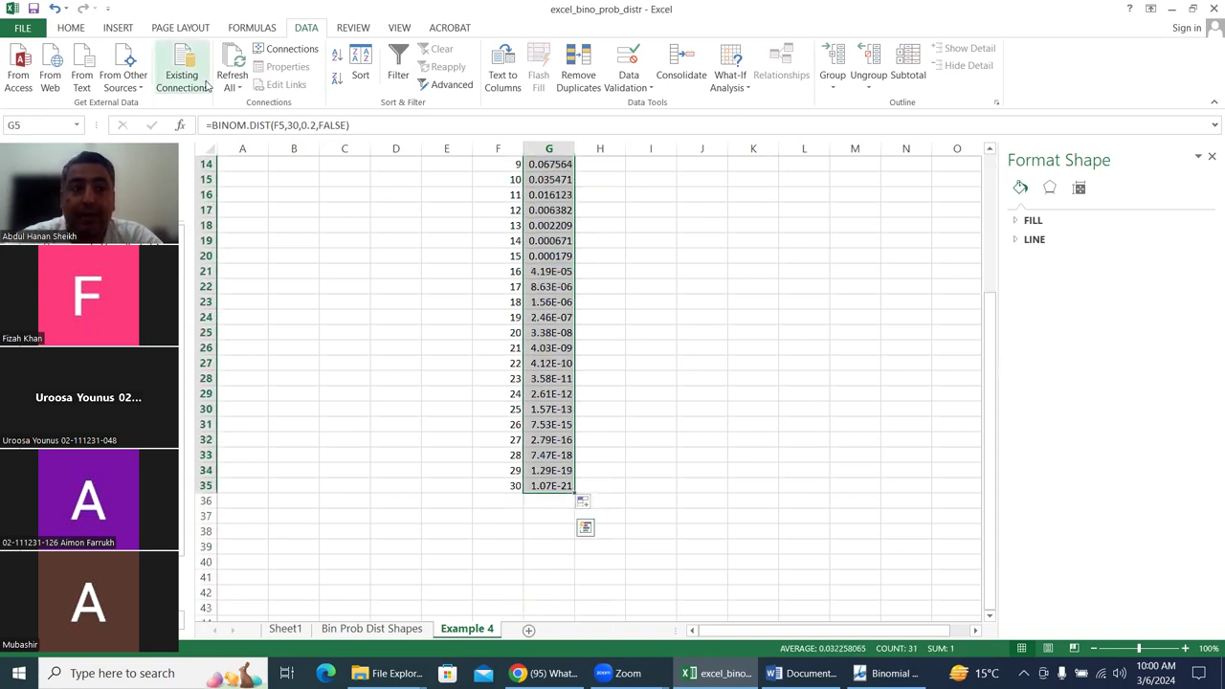
pyautogui.click(72, 29)
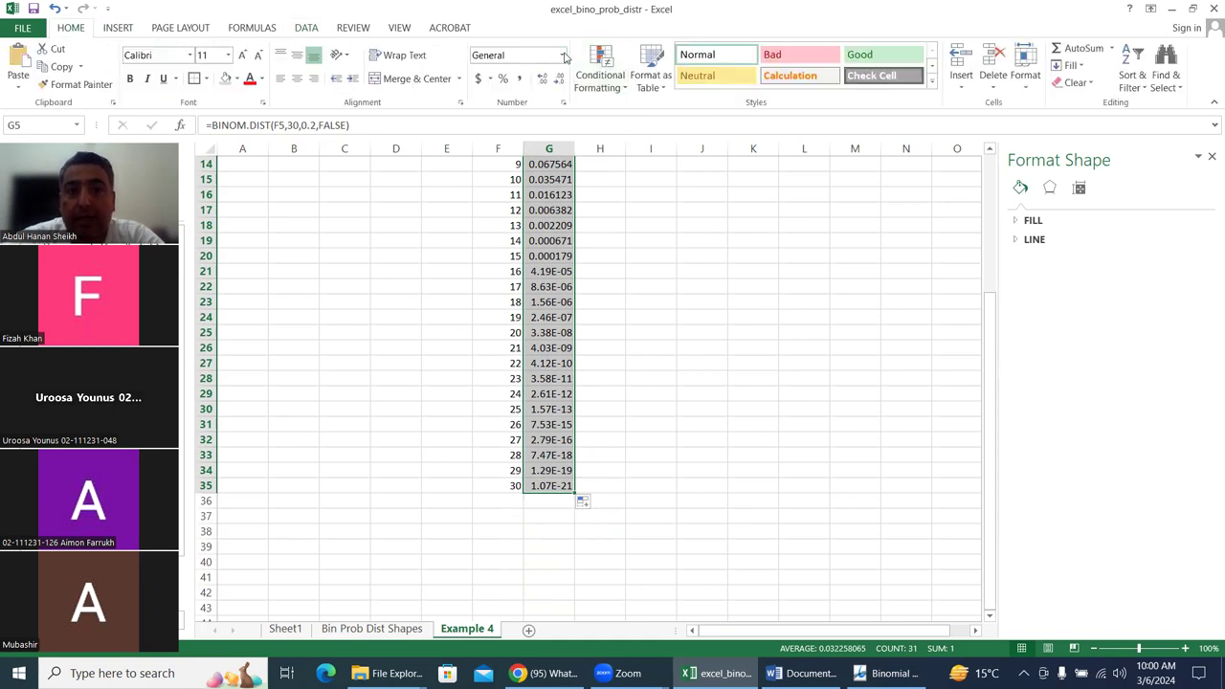
pyautogui.click(562, 55)
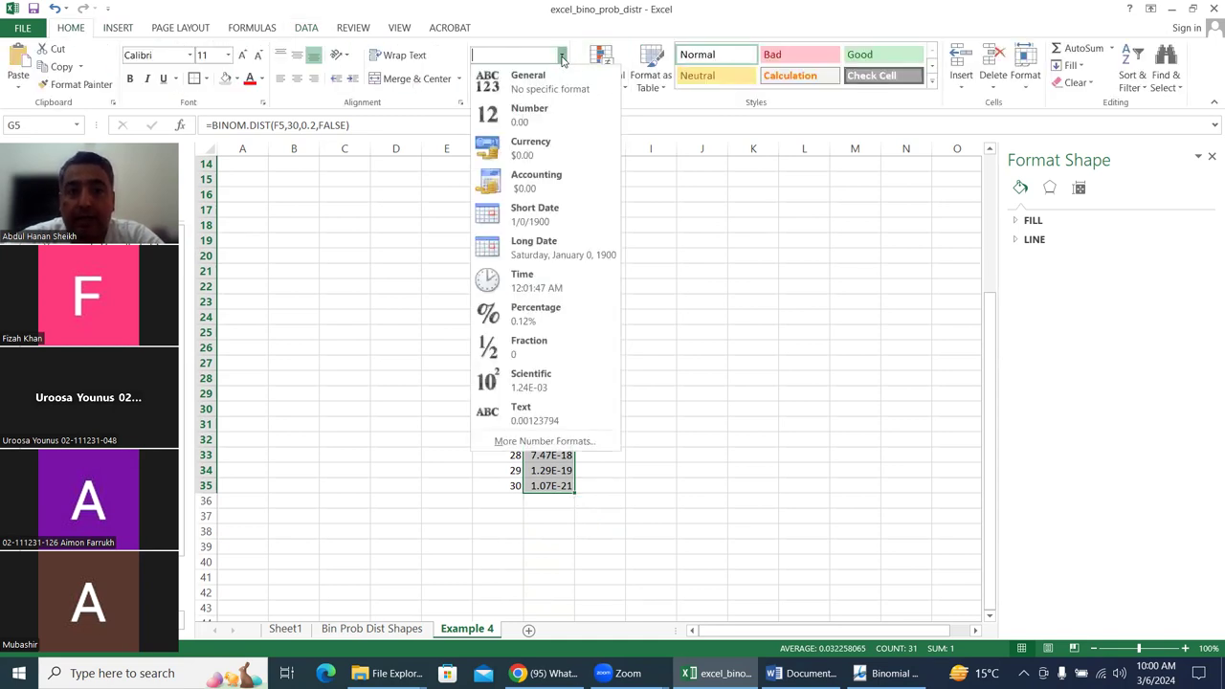
pyautogui.click(535, 442)
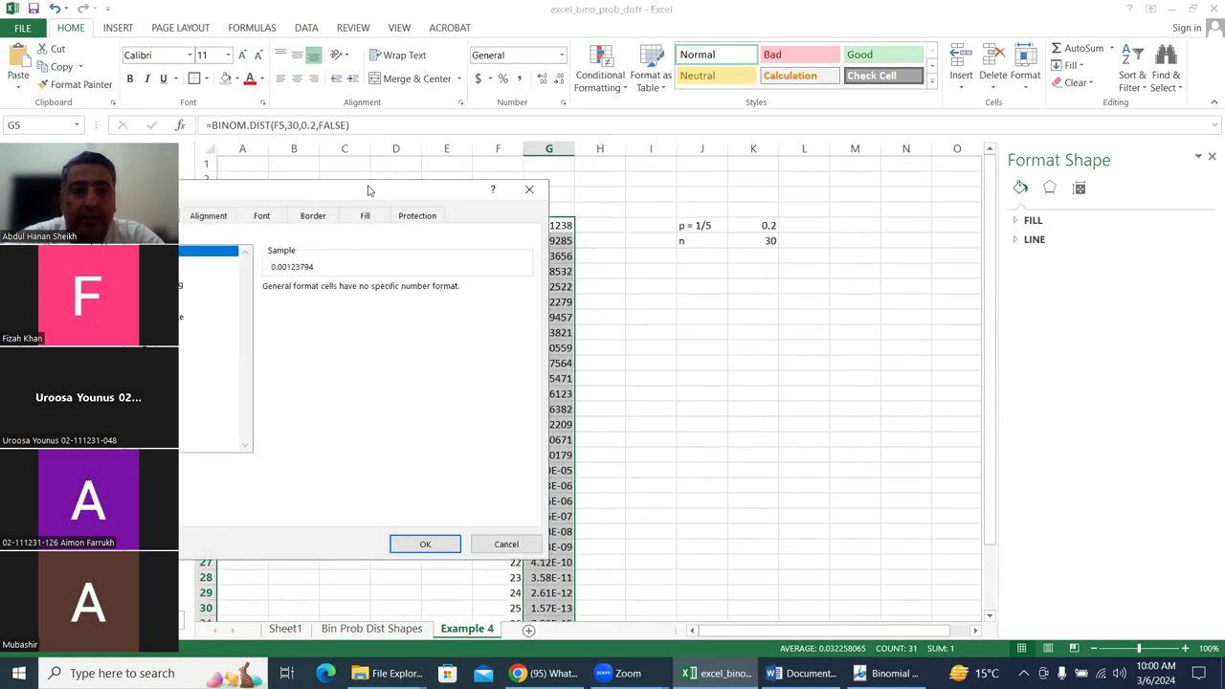
pyautogui.moveTo(369, 189); pyautogui.dragTo(527, 185)
pyautogui.click(333, 259)
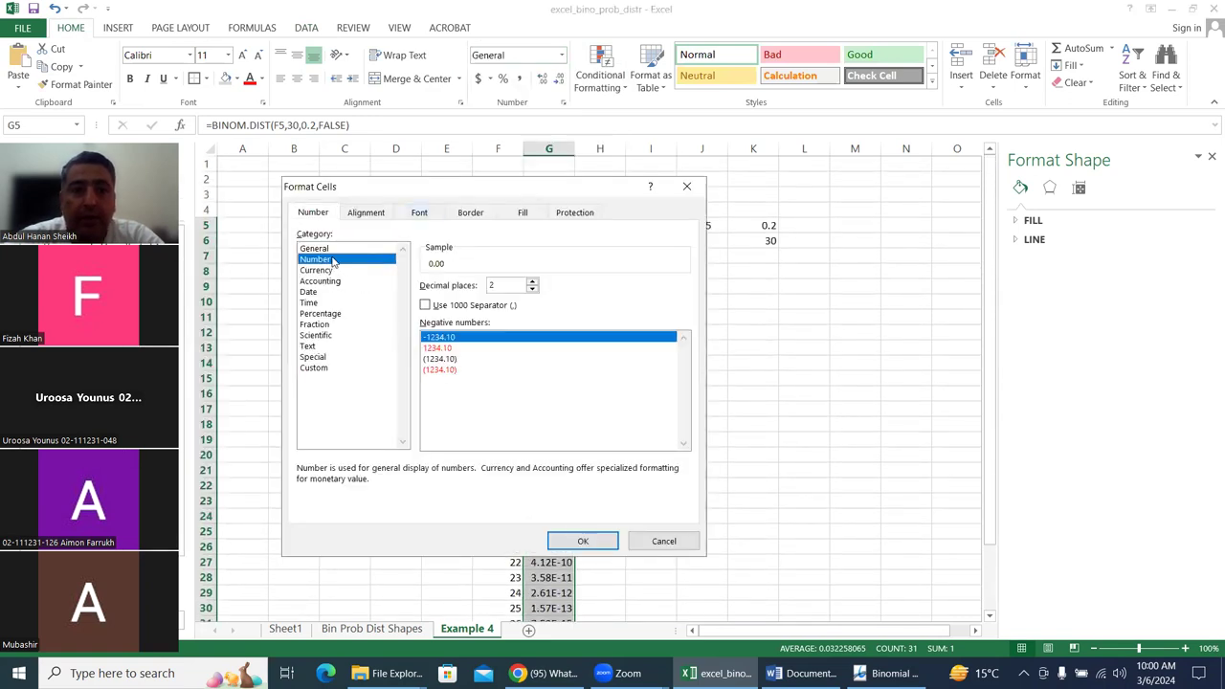
pyautogui.click(511, 285)
pyautogui.write('0')
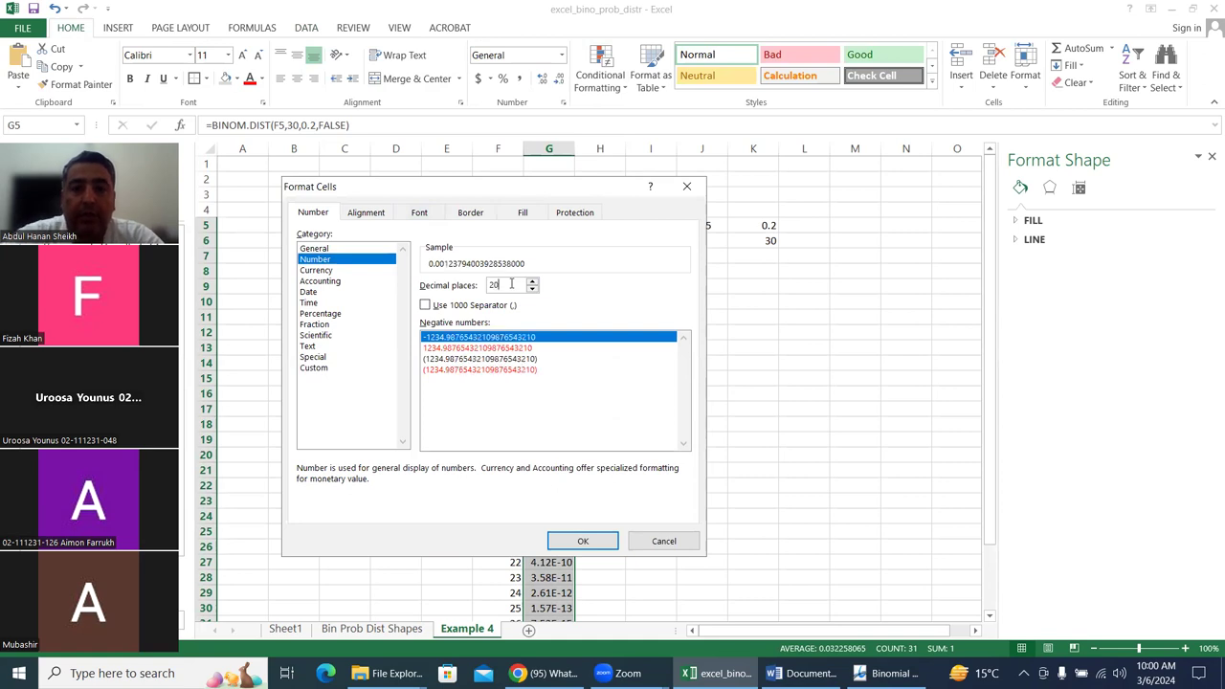
pyautogui.click(587, 542)
# Examine the reformatted p(x) values down to the row for x = 30
pyautogui.click(741, 492)
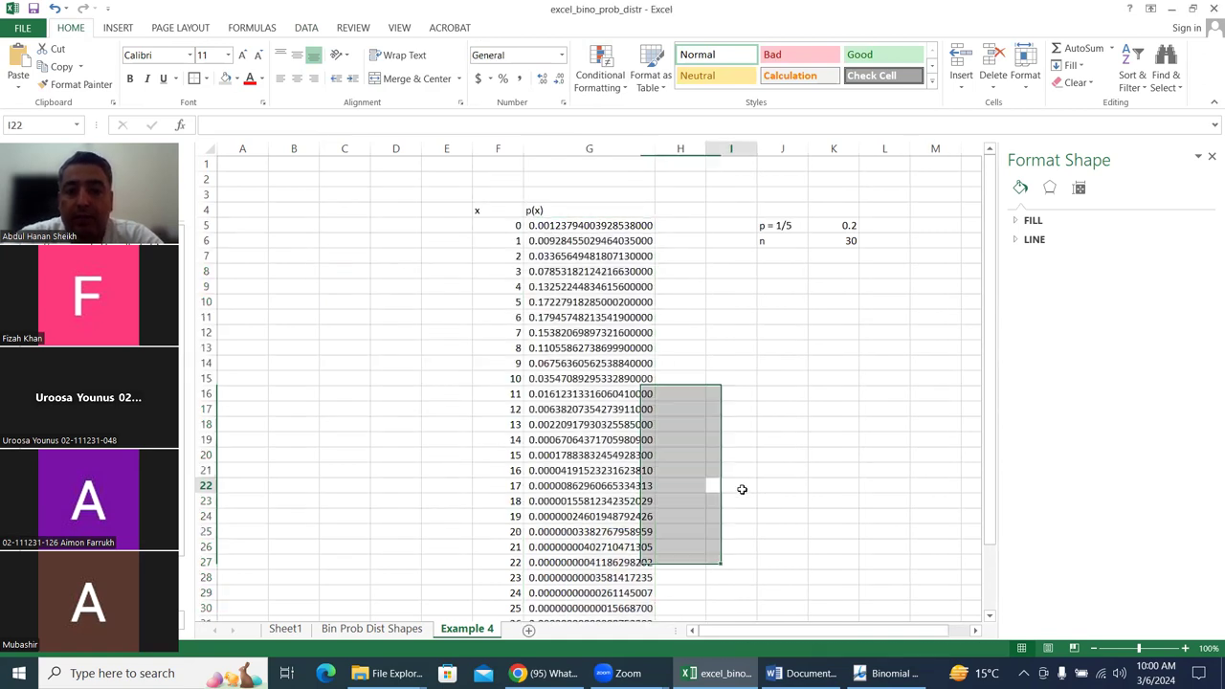
pyautogui.press('Down')
pyautogui.press('Down')
pyautogui.press('Down')
pyautogui.press('Down')
pyautogui.press('Down')
pyautogui.press('Down')
pyautogui.press('Down')
pyautogui.press('Down')
pyautogui.press('Down')
pyautogui.press('Down')
pyautogui.press('Down')
pyautogui.press('Down')
pyautogui.press('Down')
pyautogui.press('Down')
pyautogui.press('Down')
pyautogui.press('Down')
pyautogui.press('Down')
pyautogui.press('Down')
pyautogui.press('Down')
pyautogui.press('Down')
pyautogui.press('Down')
pyautogui.press('Down')
pyautogui.press('Up')
pyautogui.press('Up')
pyautogui.press('Up')
pyautogui.press('Up')
pyautogui.press('Up')
pyautogui.press('Up')
pyautogui.press('Up')
pyautogui.press('Up')
pyautogui.press('Up')
pyautogui.press('Up')
pyautogui.press('Up')
pyautogui.press('Up')
pyautogui.press('Up')
pyautogui.press('Down')
pyautogui.press('Down')
pyautogui.press('Down')
pyautogui.press('Left')
pyautogui.press('Left')
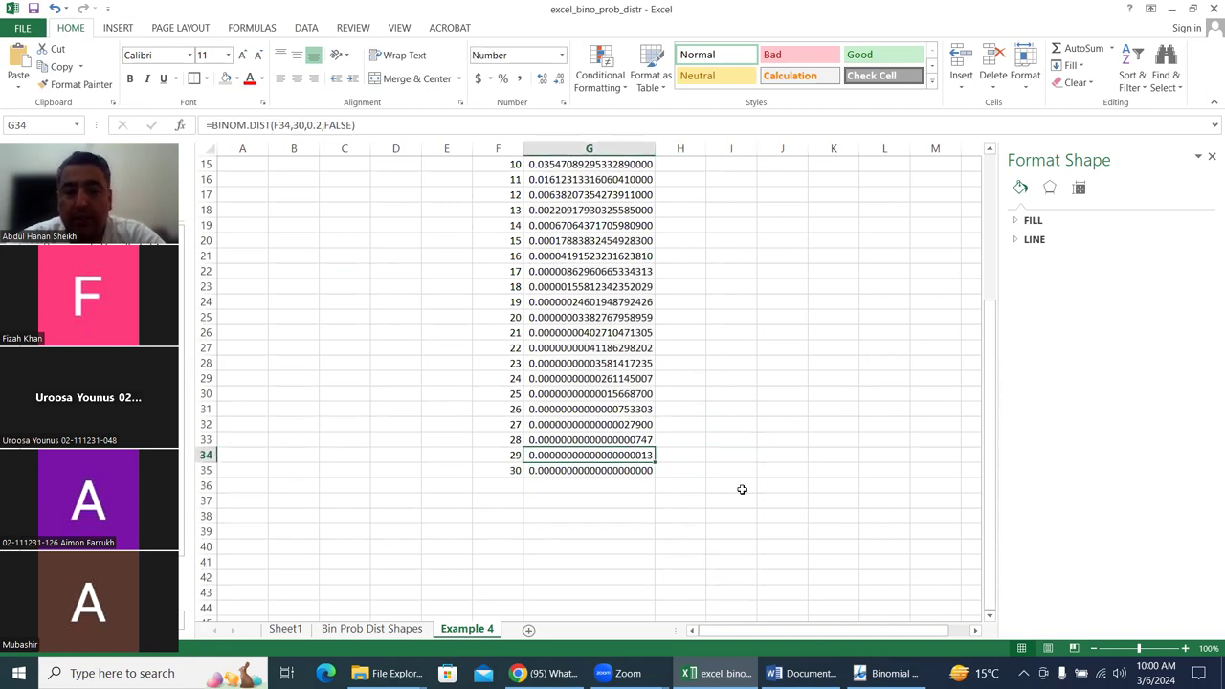
pyautogui.press('Down')
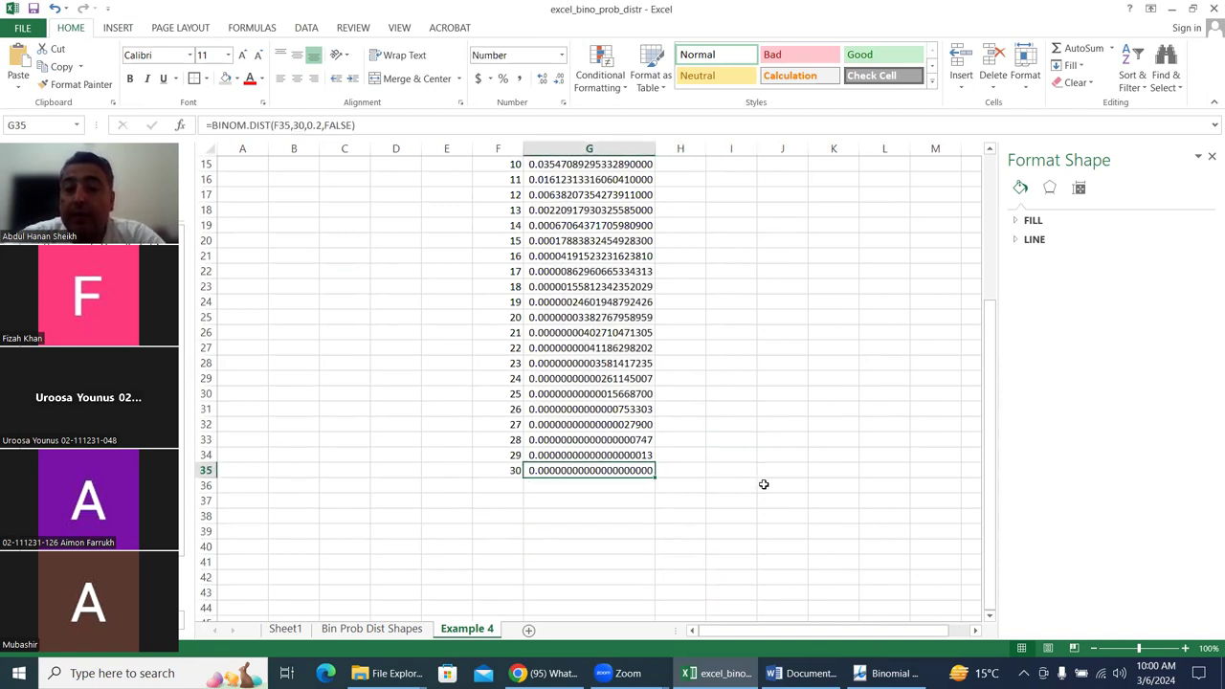
# Label J36 as PART.C and sum the probabilities for x = 18 to 30 in K36 with =SUM(G23:G35)
pyautogui.click(764, 485)
pyautogui.write('P')
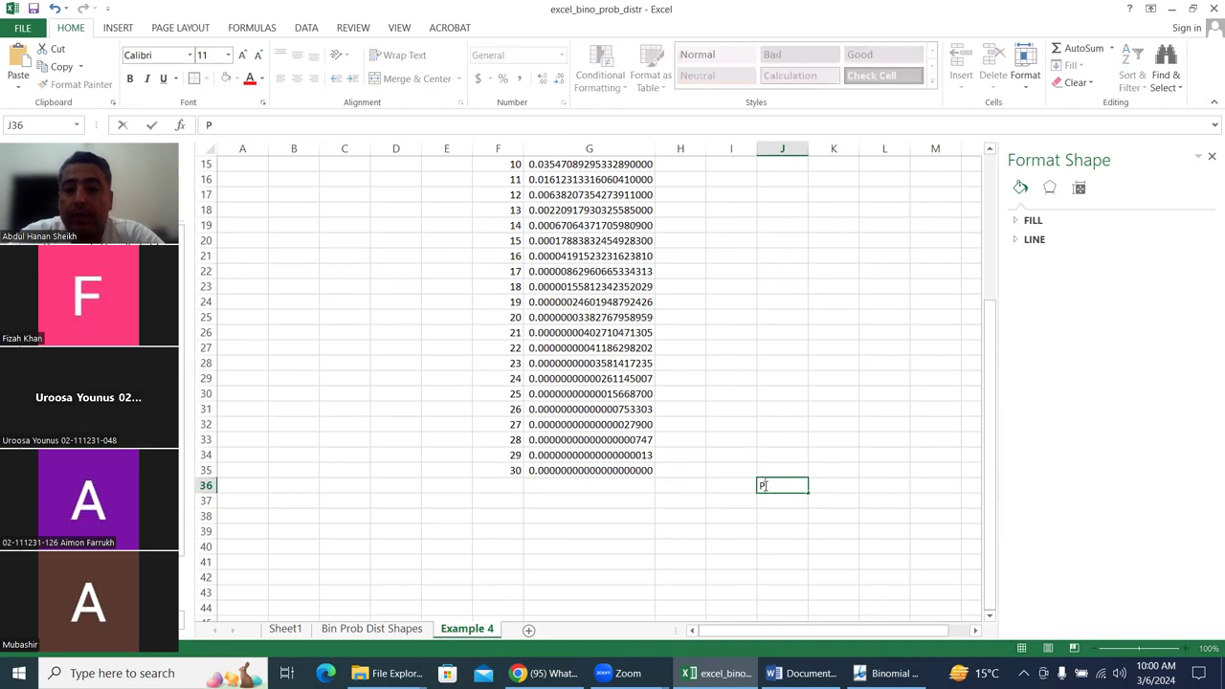
pyautogui.write('ART.C')
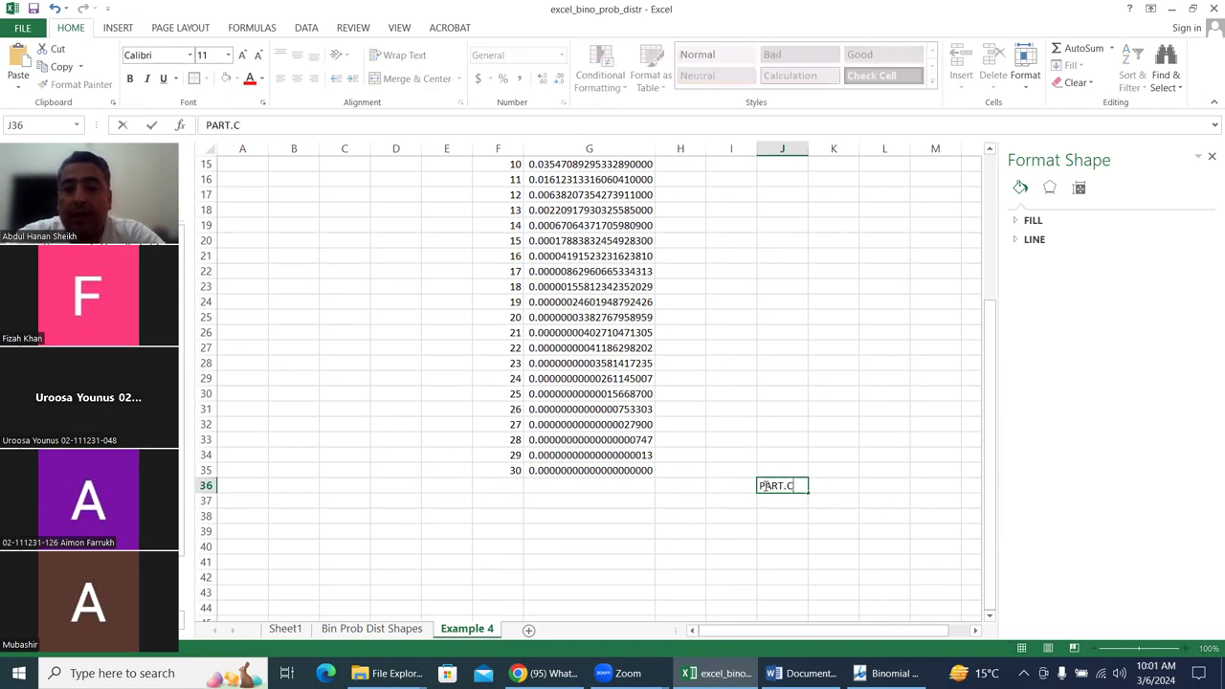
pyautogui.press('Tab')
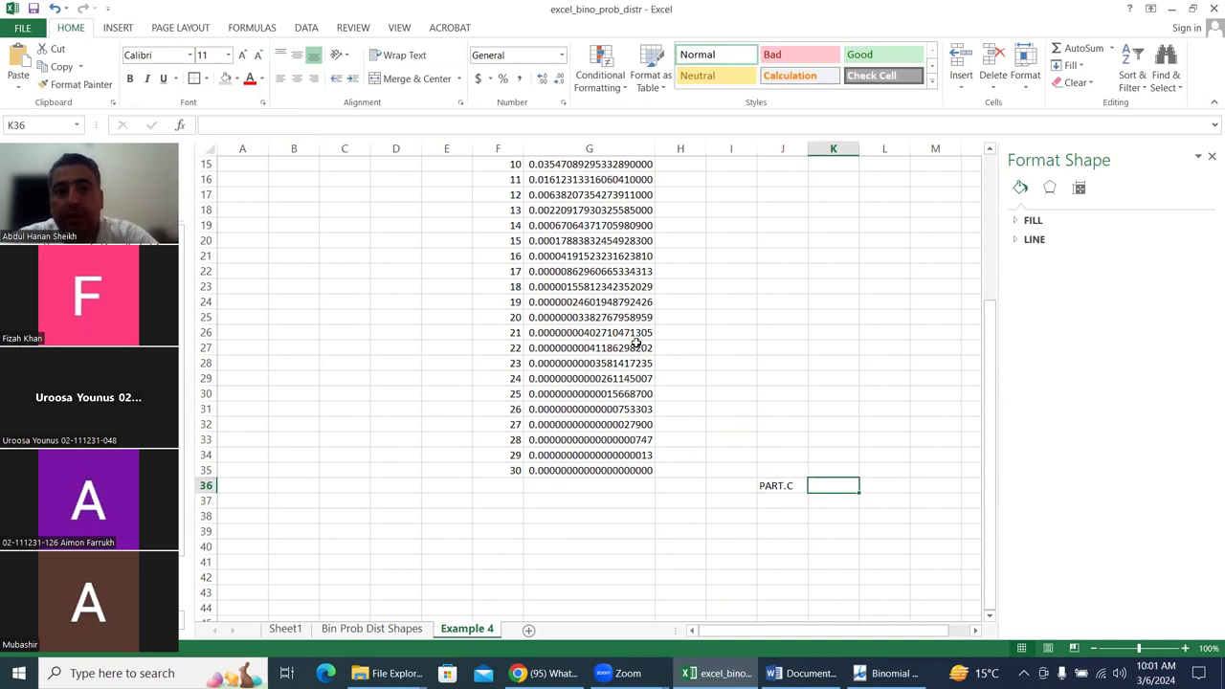
pyautogui.click(1084, 49)
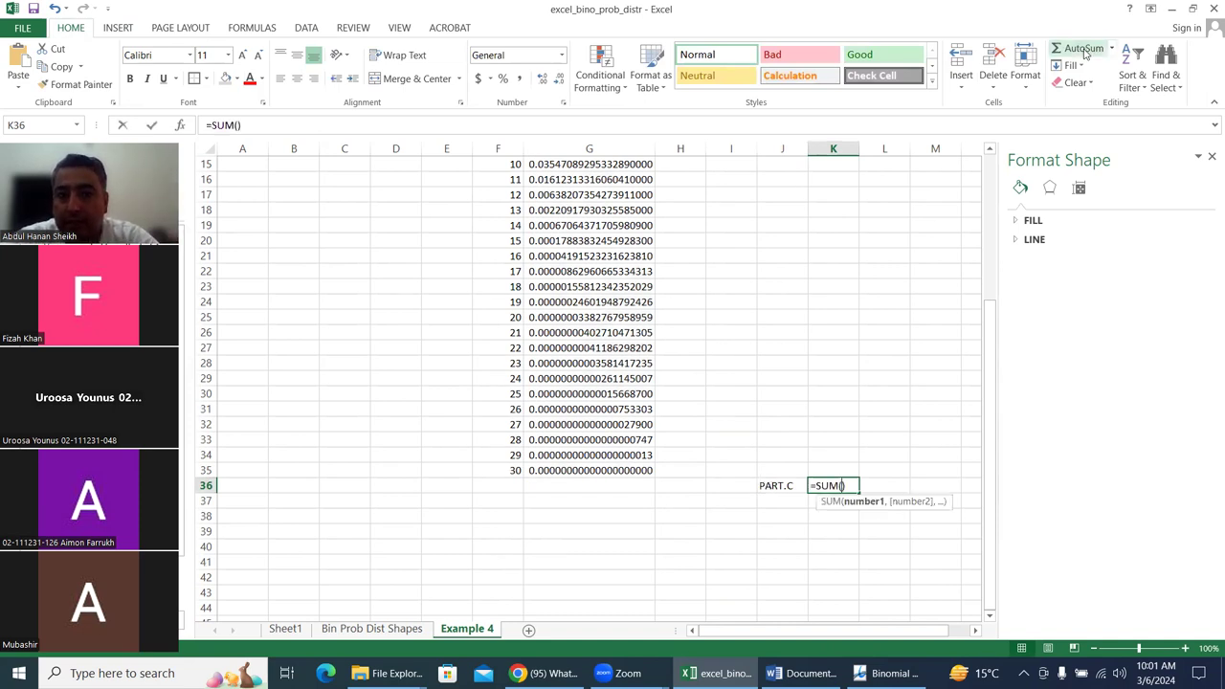
pyautogui.moveTo(545, 287); pyautogui.dragTo(547, 470)
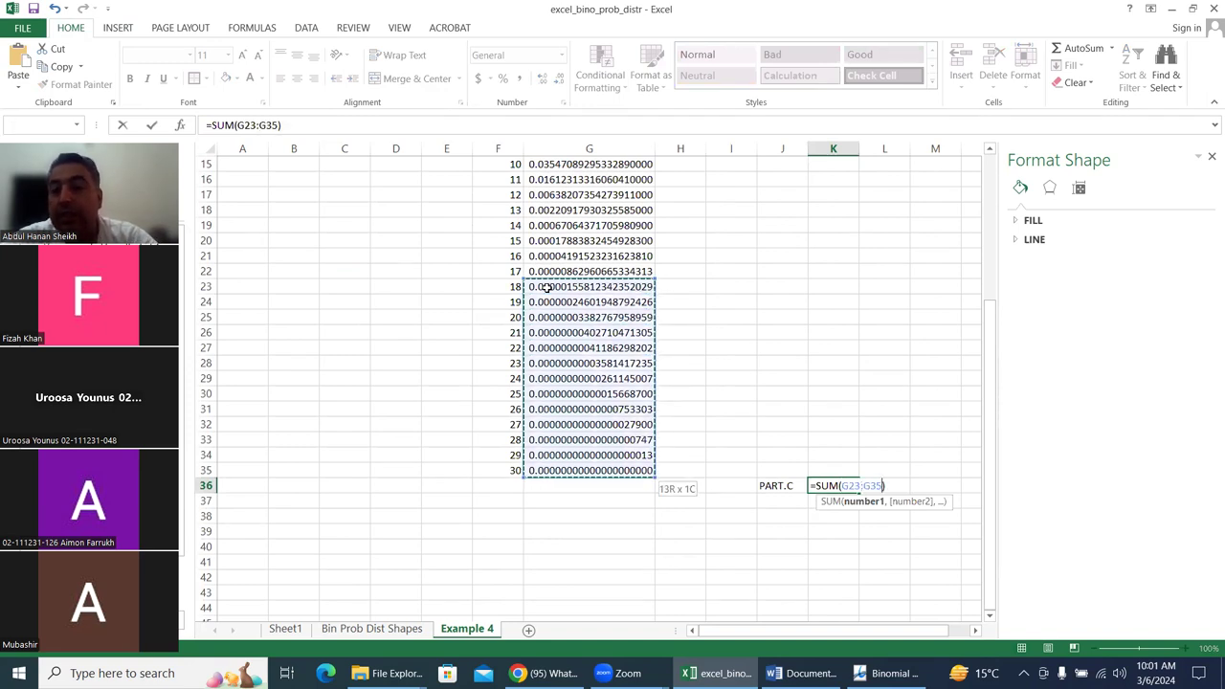
pyautogui.press('Return')
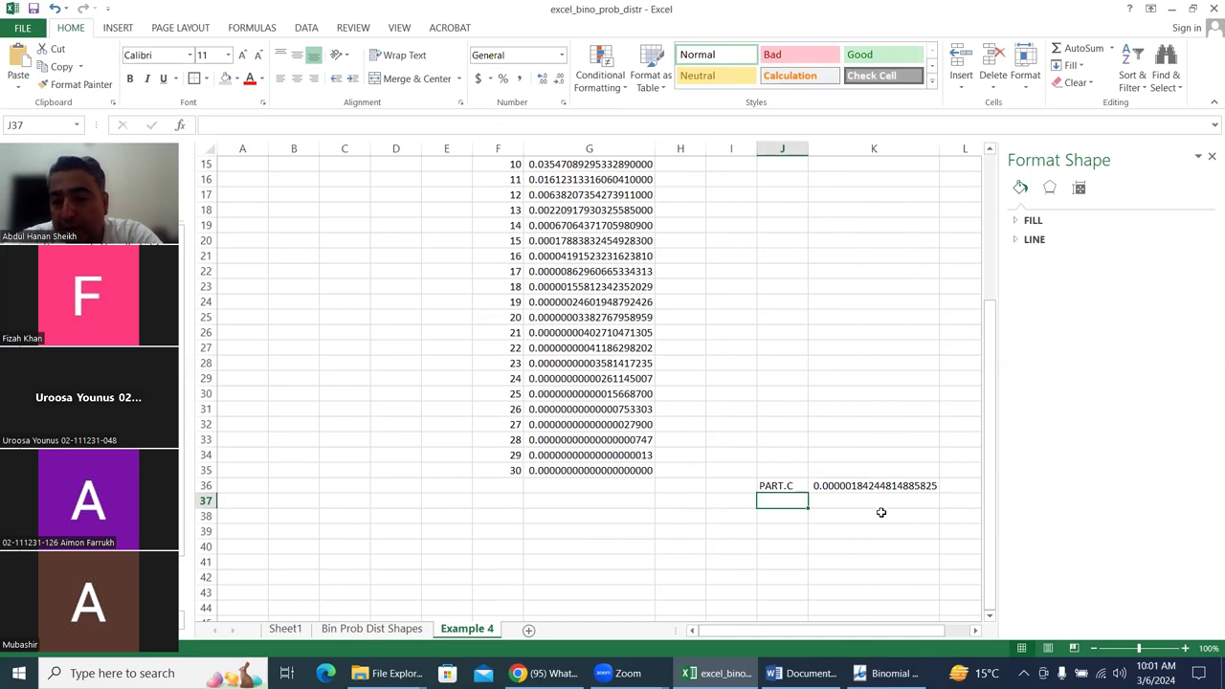
# Compare the PART.C sum in K36 with the P(X ≥ 18) answer on the Example 4 slide in Okular
pyautogui.hotkey('alt', 'Tab')
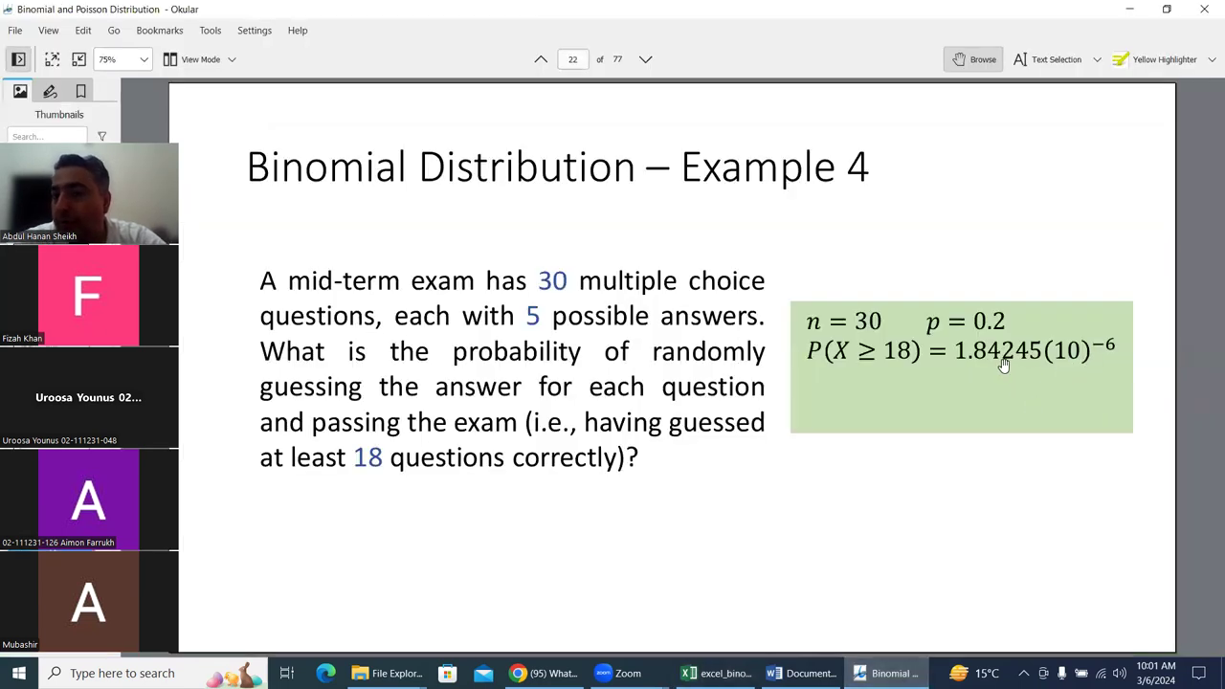
pyautogui.hotkey('alt', 'Tab')
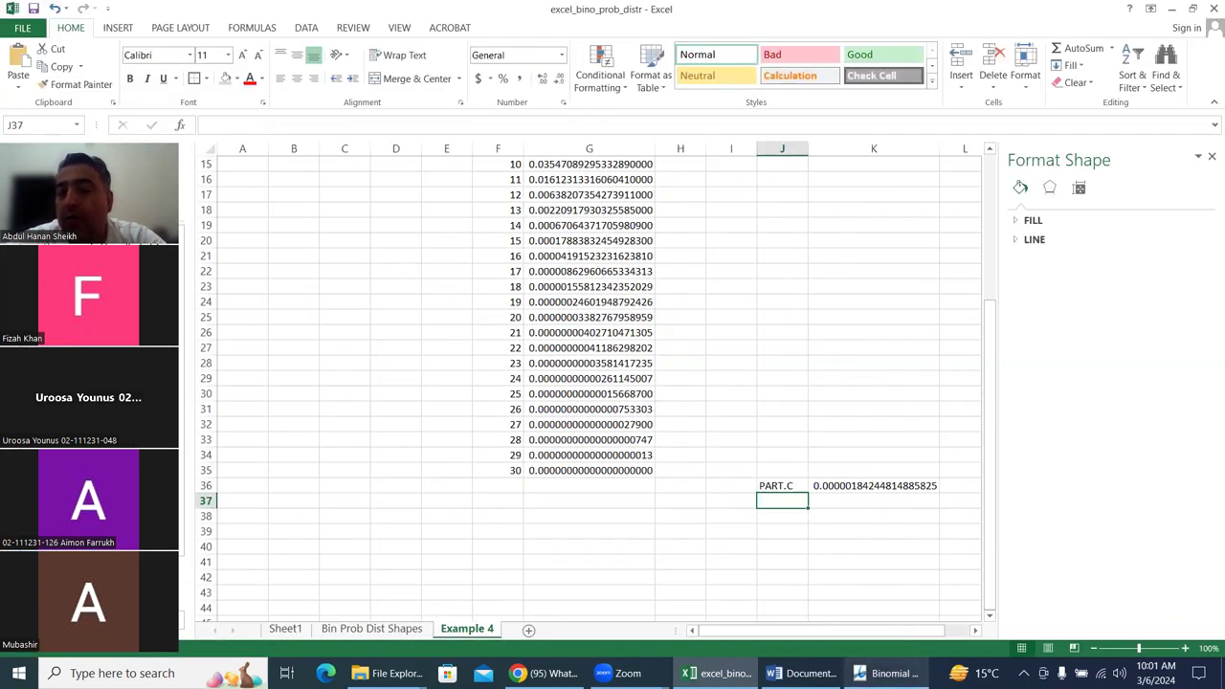
pyautogui.click(888, 673)
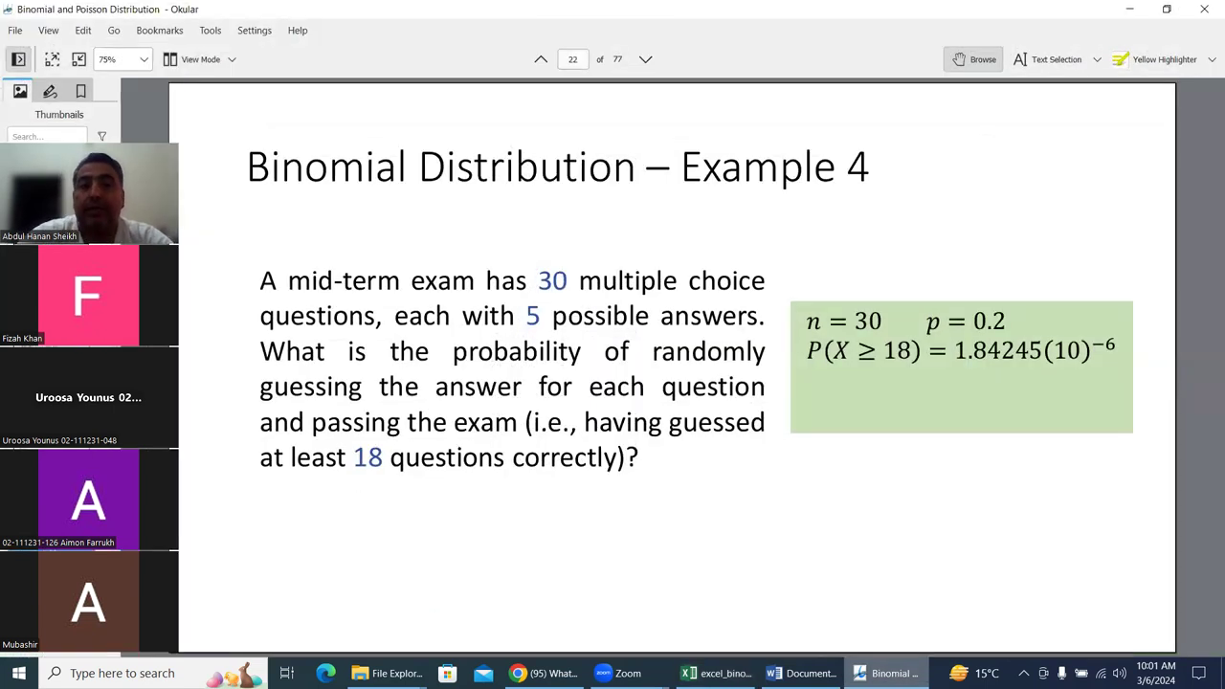
pyautogui.hotkey('alt', 'Tab')
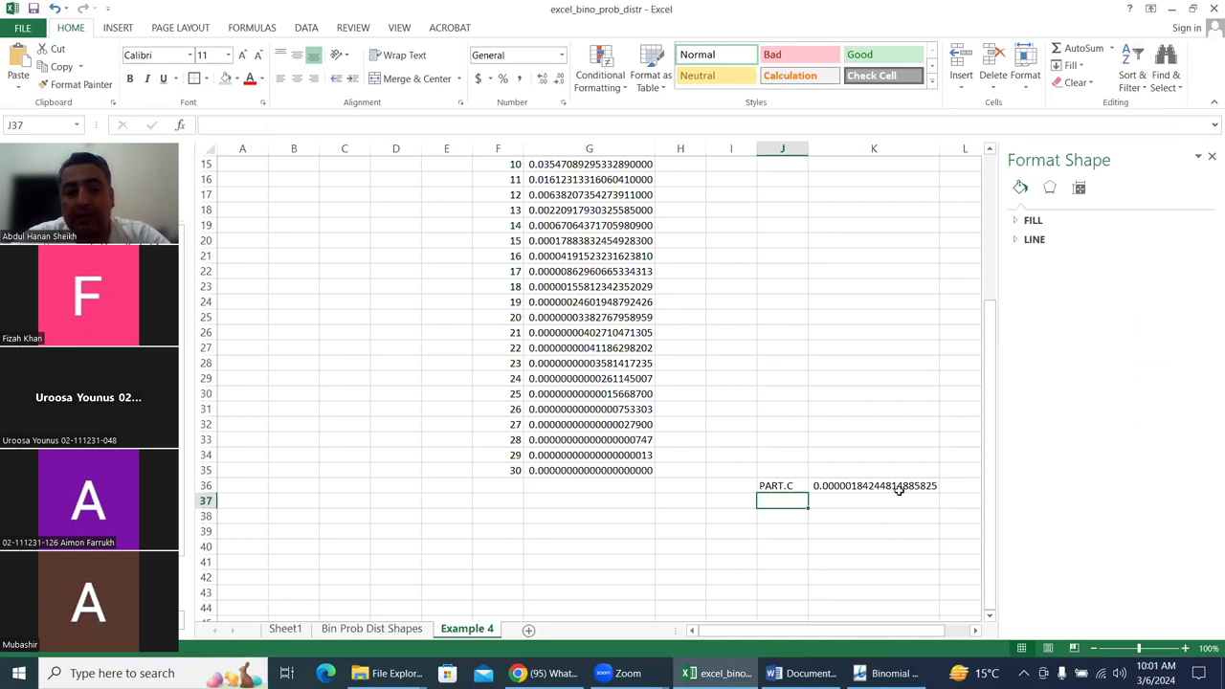
pyautogui.moveTo(684, 672)
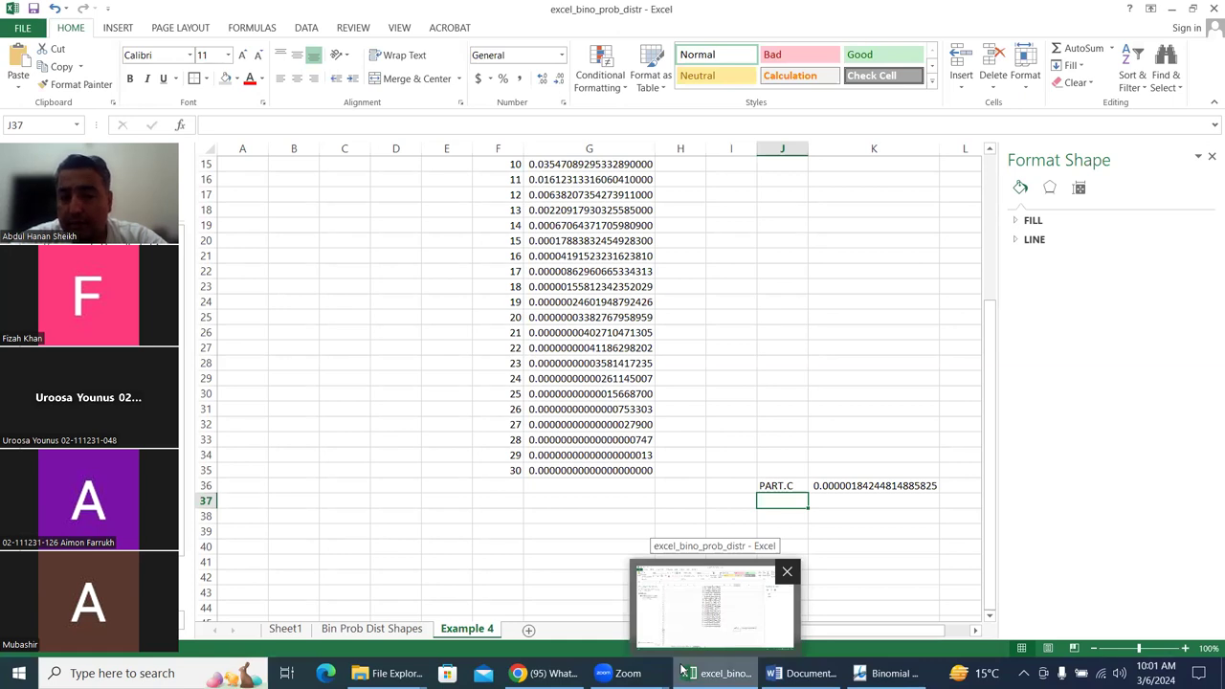
pyautogui.moveTo(620, 672)
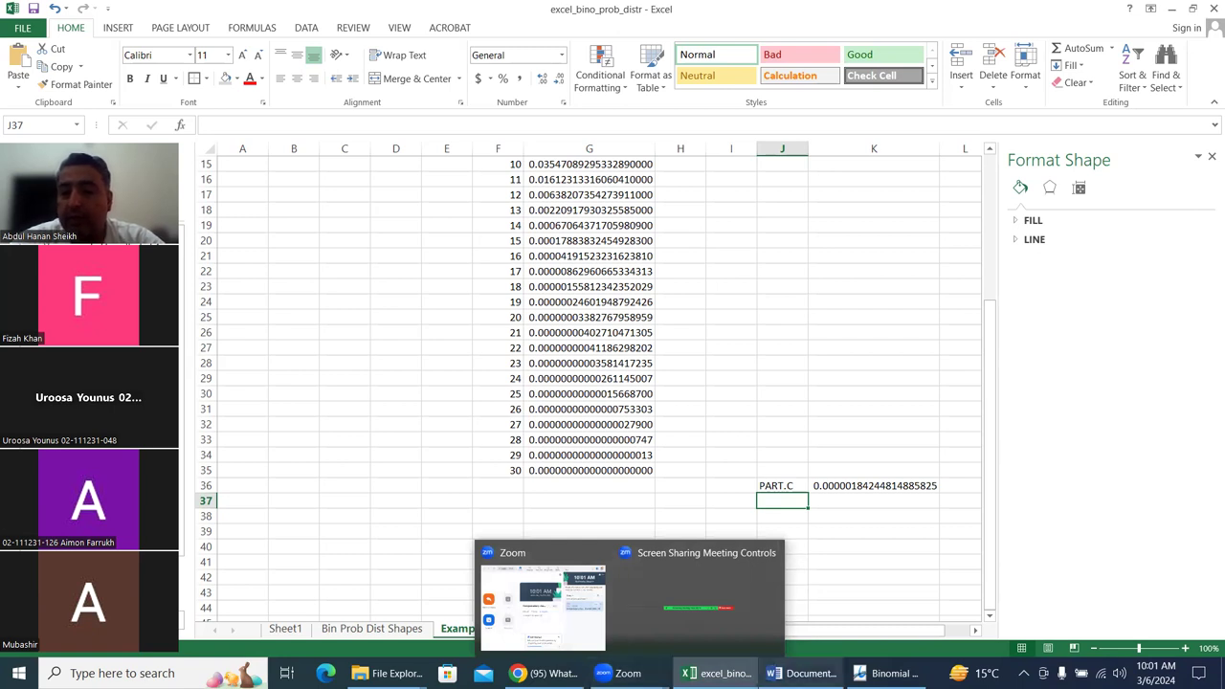
pyautogui.hotkey('alt', 'Tab')
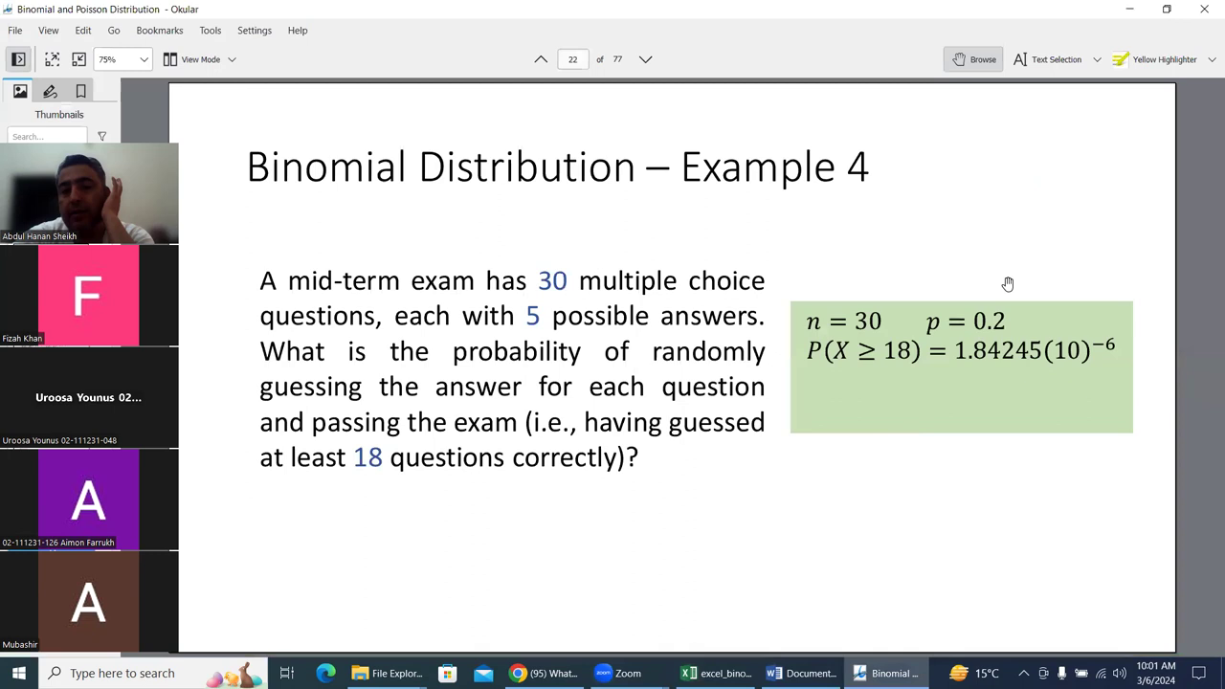